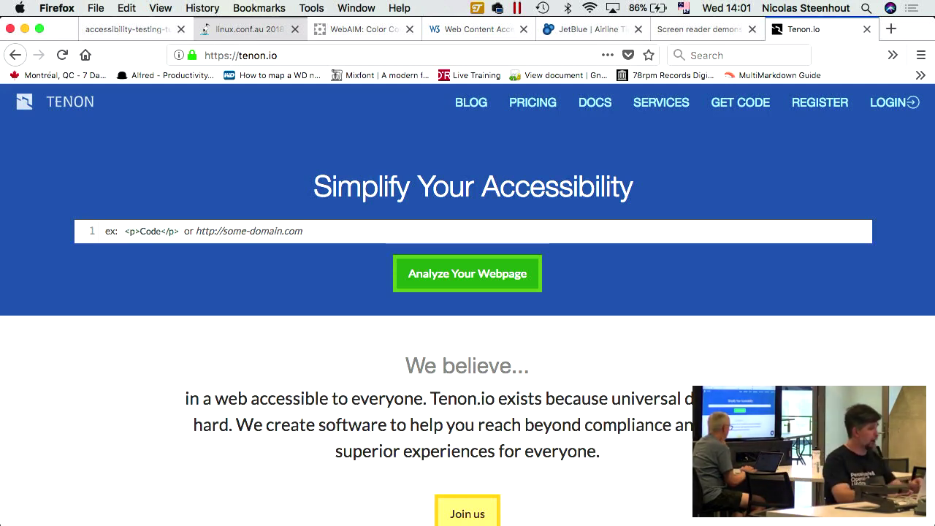
click(259, 227)
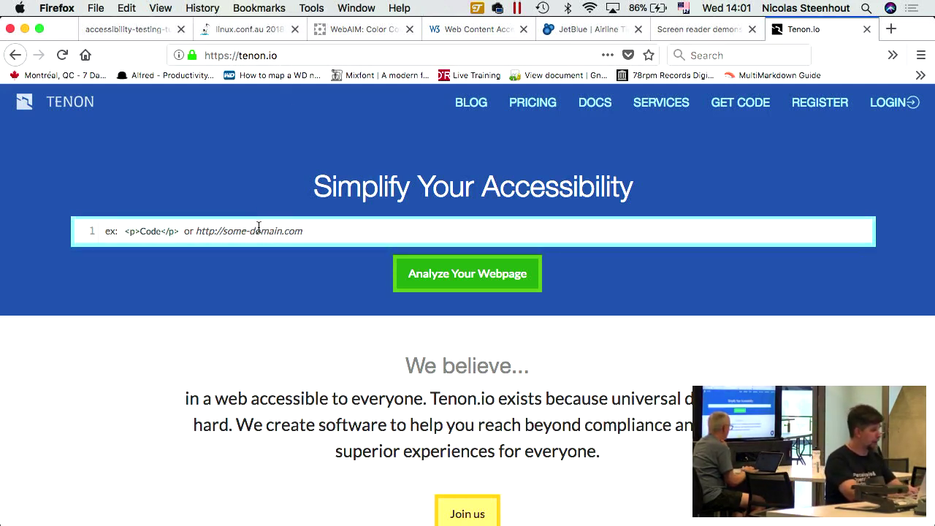
text(https:)
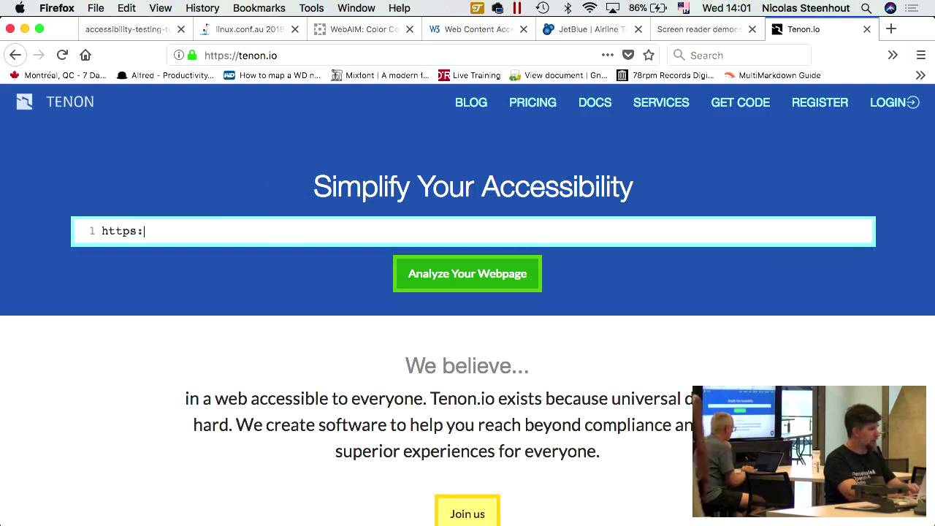
text(//linu)
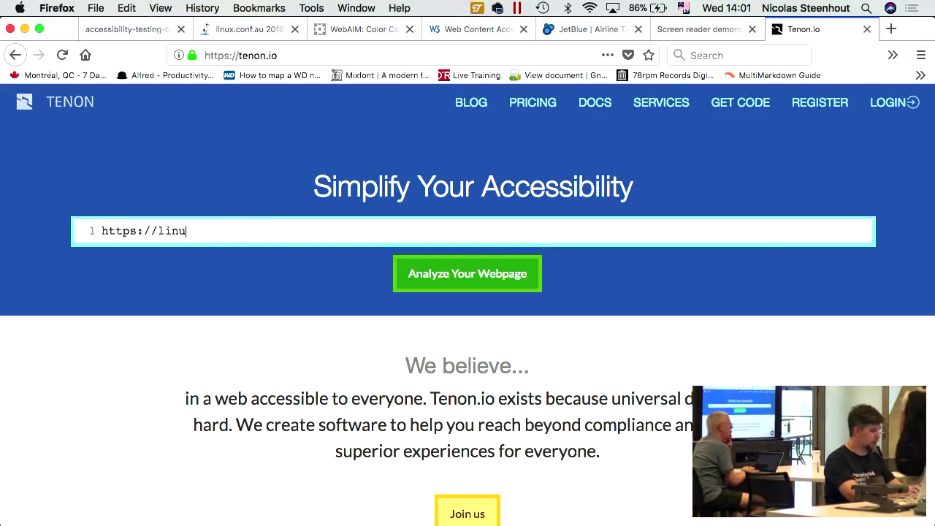
text(x.conf.au)
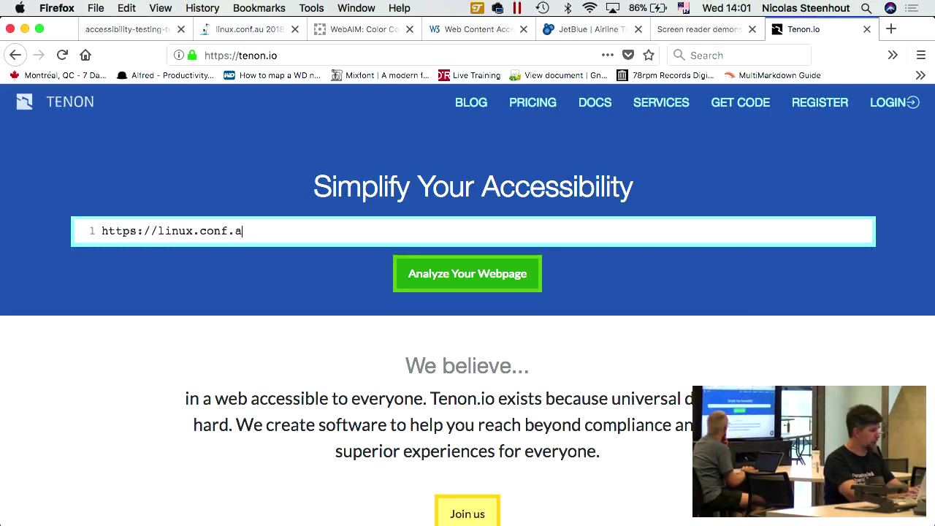
click(455, 274)
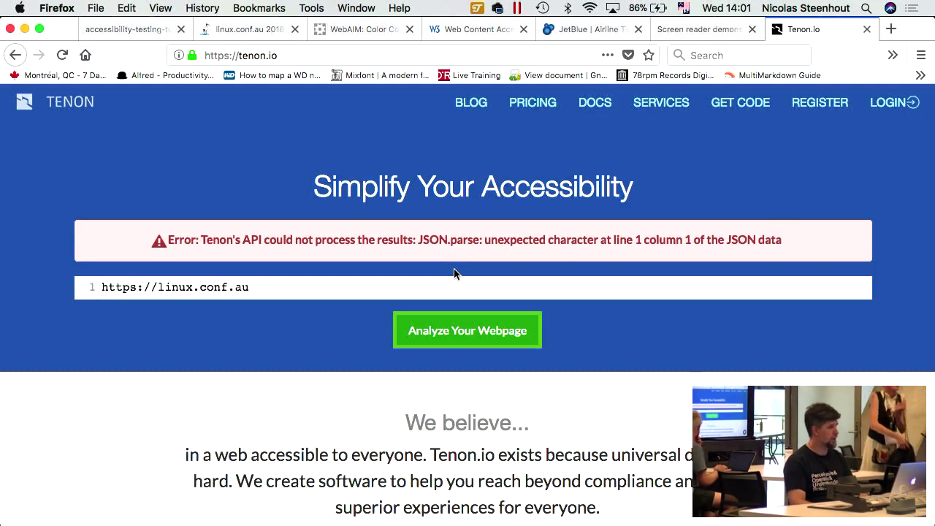
click(267, 289)
drag(267, 290, 161, 290)
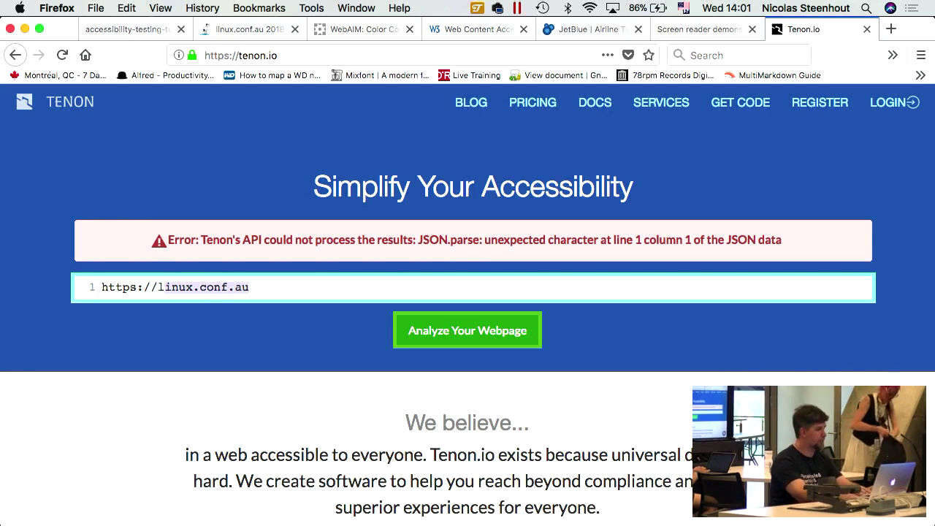
key(BackSpace)
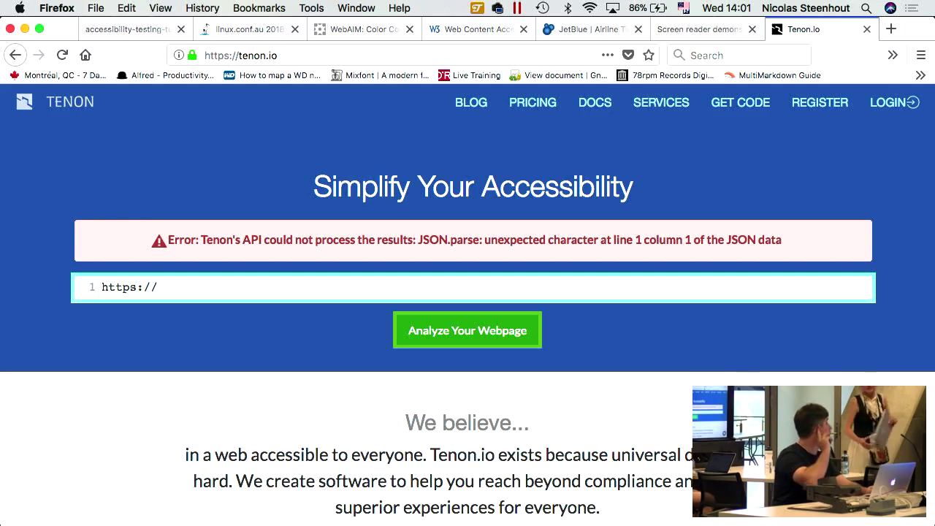
text(so)
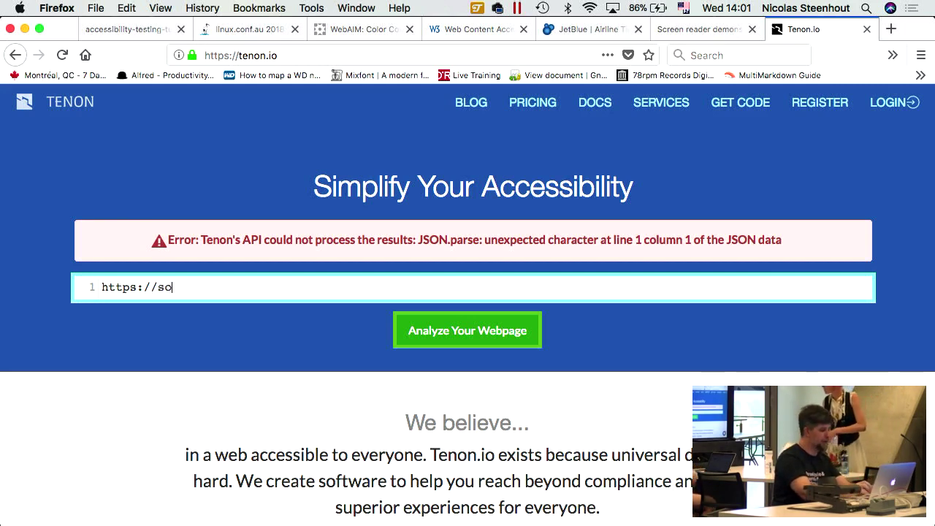
text(ll.com.au)
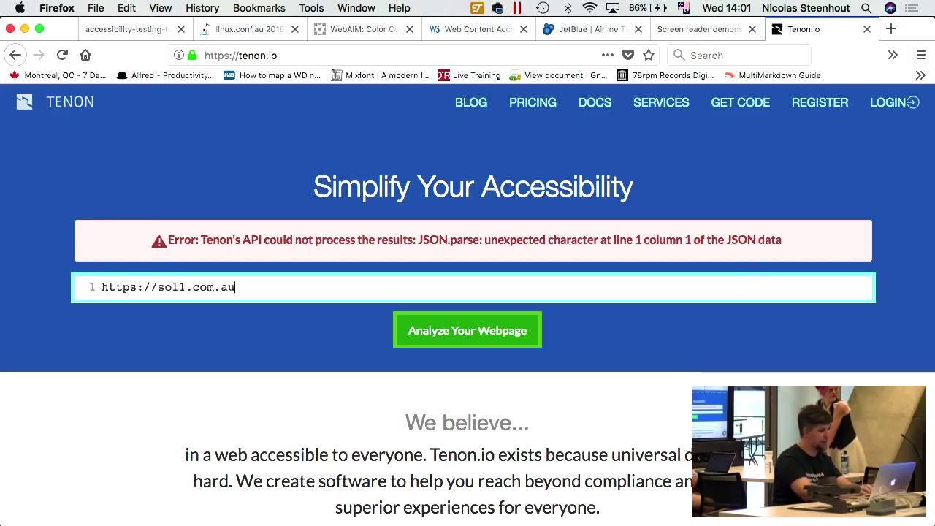
key(Return)
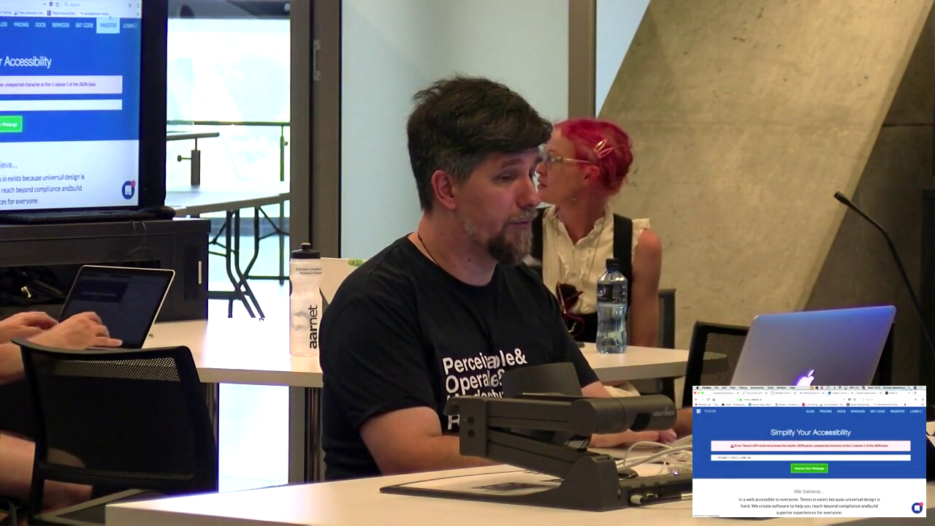
Load the sol1.com.au website in the tab showing Tenon.
click(916, 399)
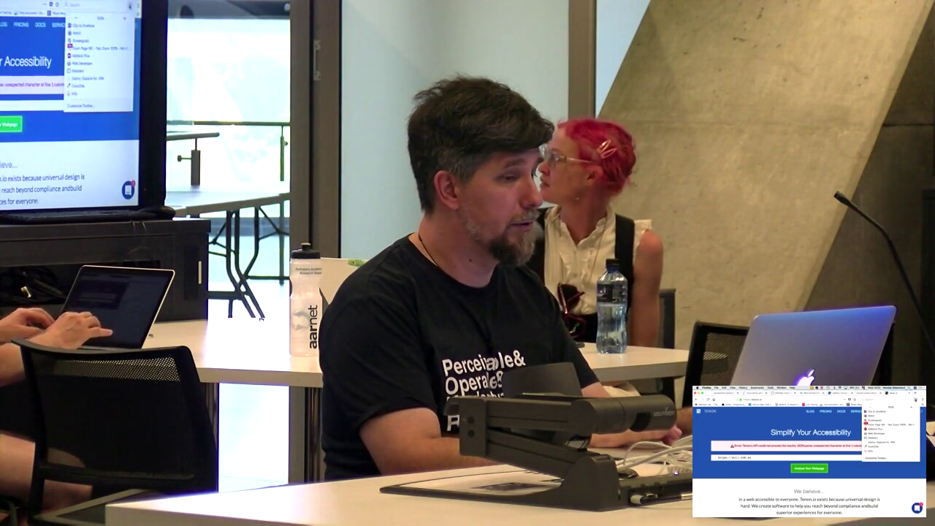
key(Escape)
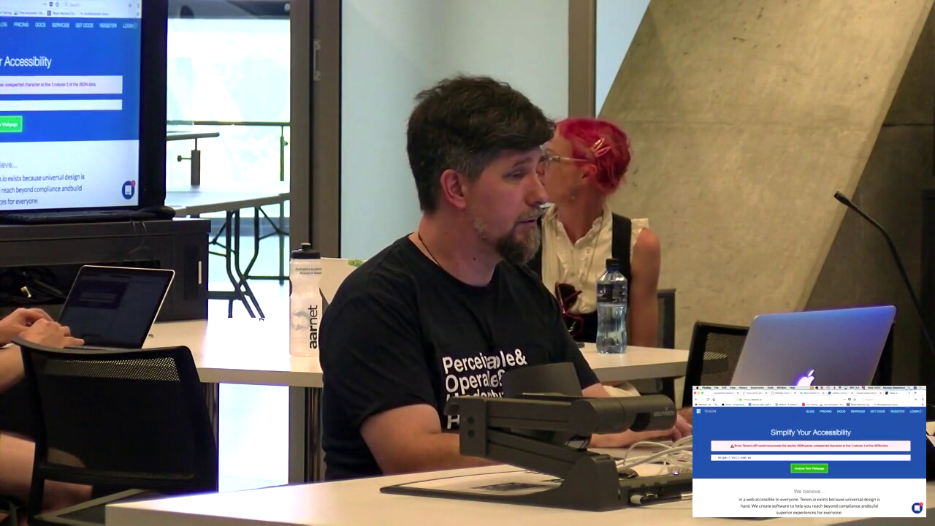
click(752, 400)
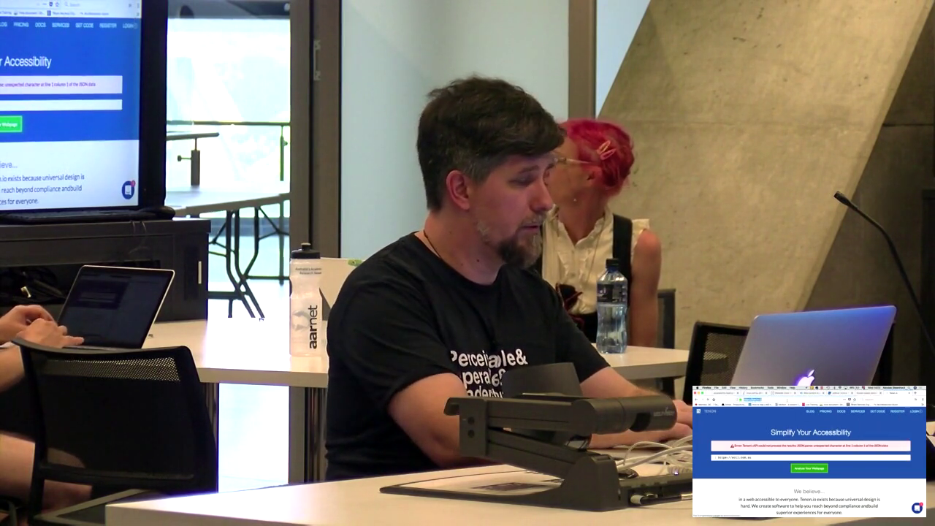
text(a)
key(Return)
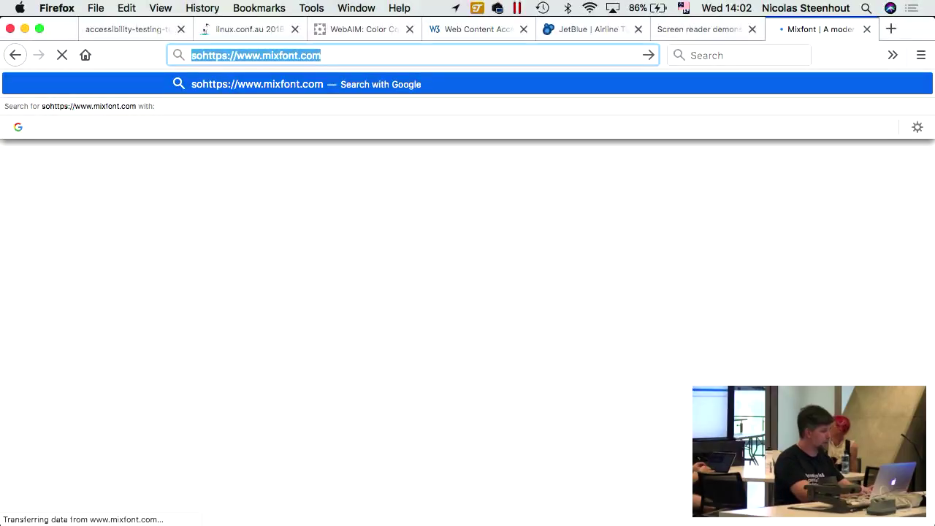
text(se)
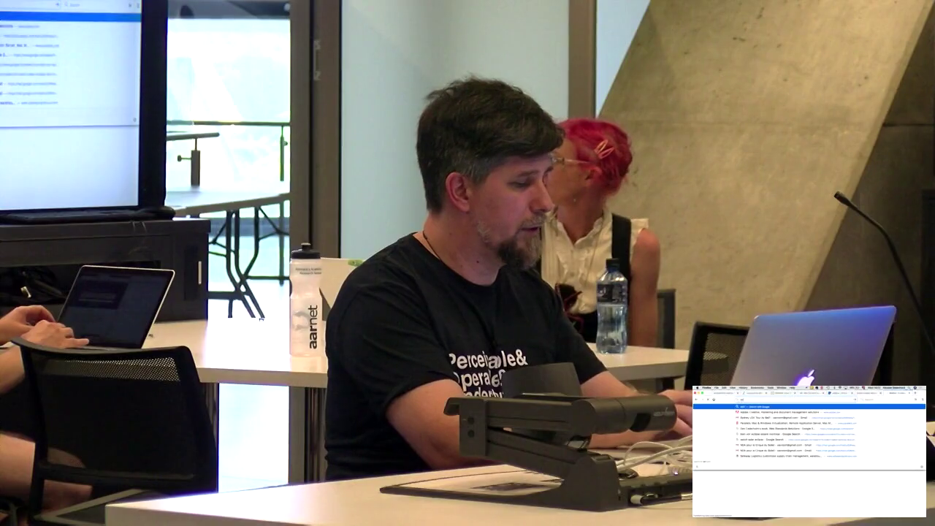
key(Return)
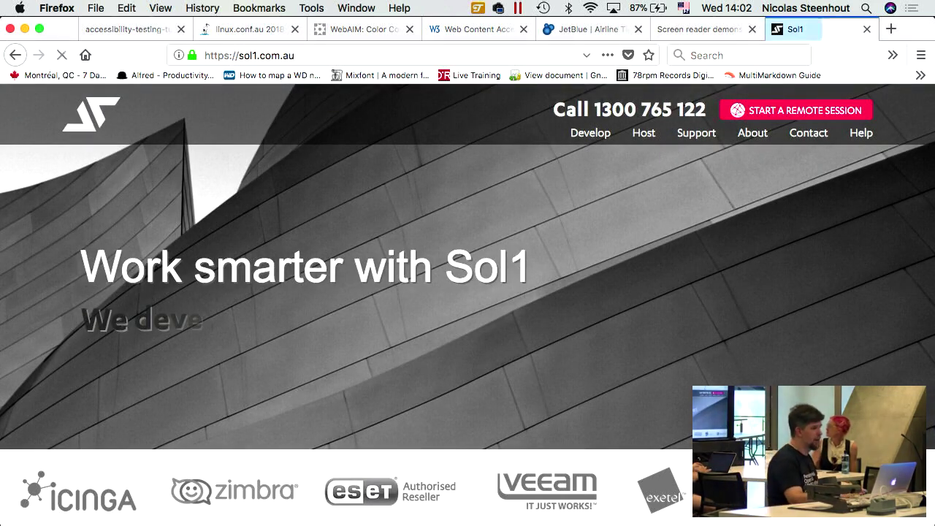
Run the WAVE evaluation on the Sol1 page, examine its detailed error listing, and turn WAVE off.
click(893, 55)
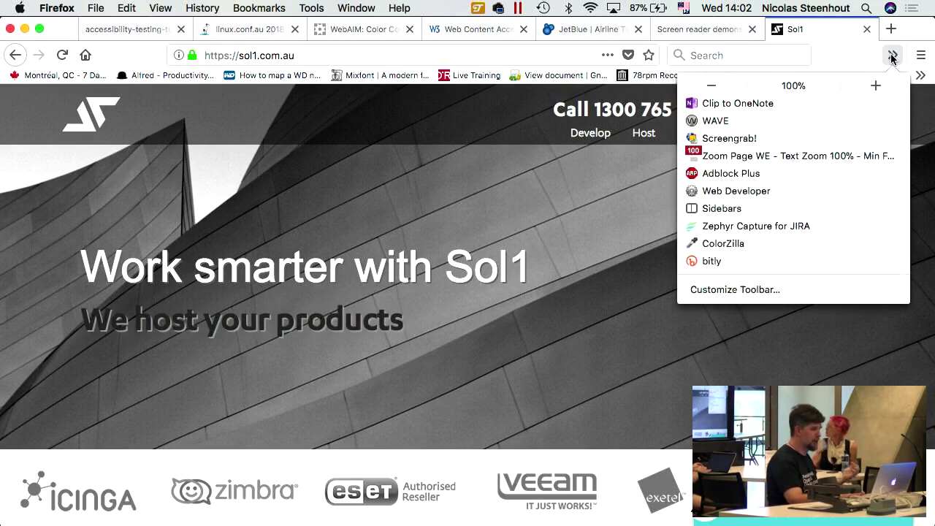
click(736, 121)
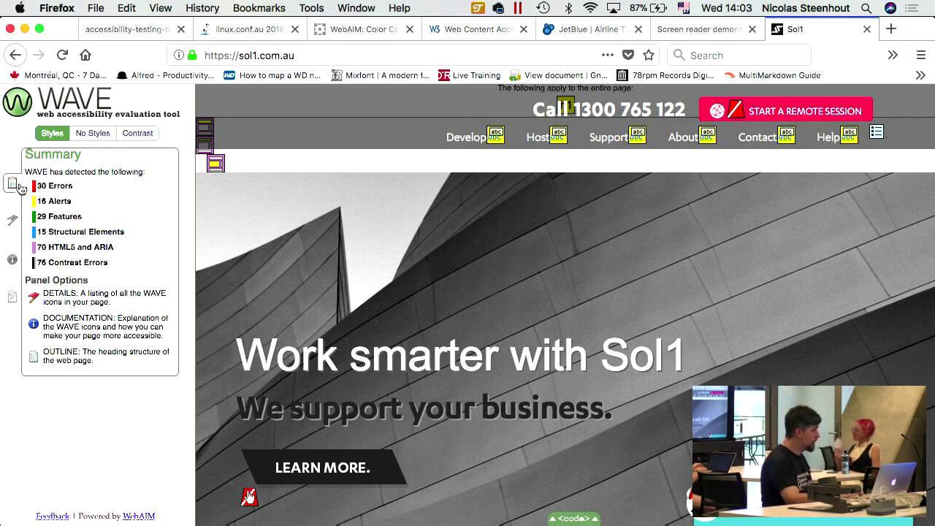
click(13, 223)
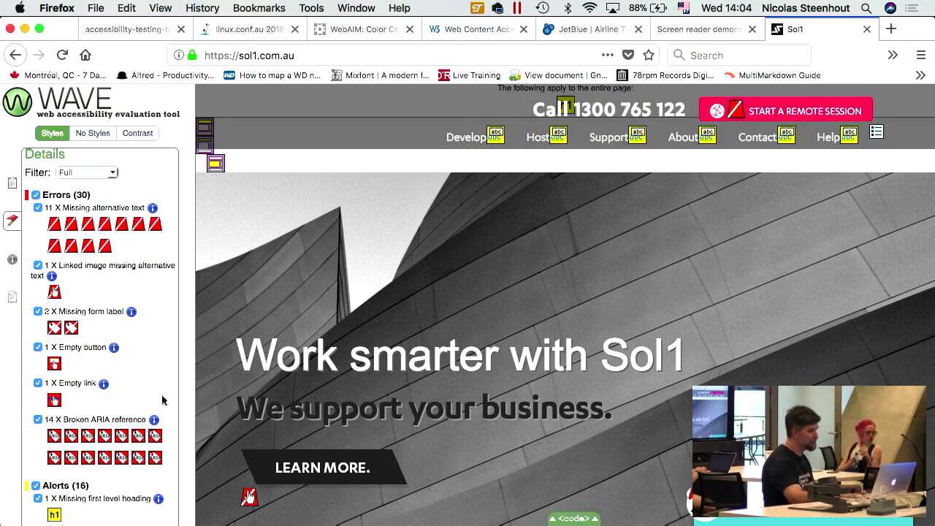
click(893, 55)
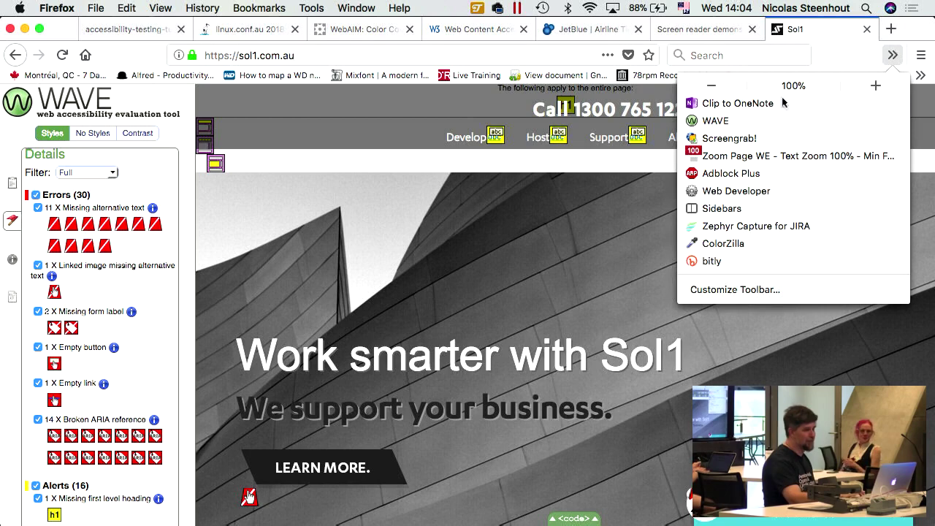
click(747, 120)
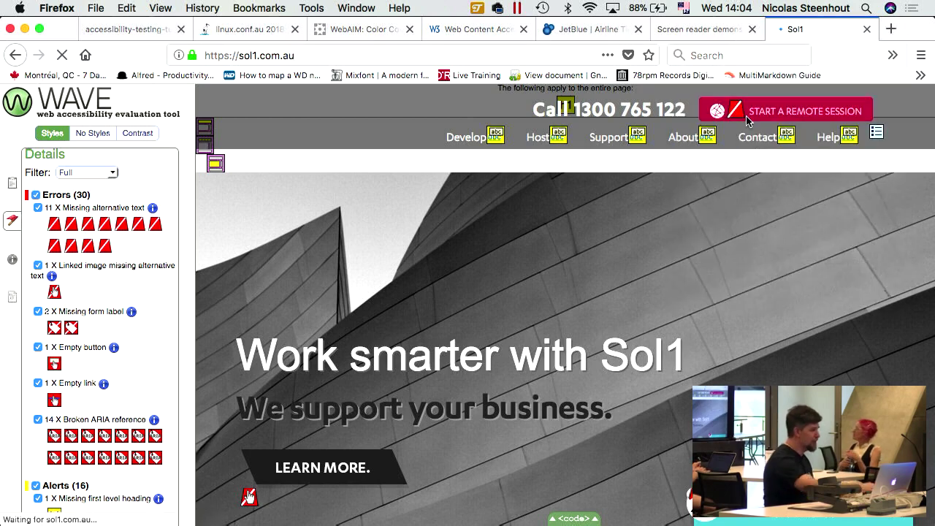
Switch to Keynote, play the presentation from the tenon.io slide, and advance to the Opquast slide.
key(super+Tab)
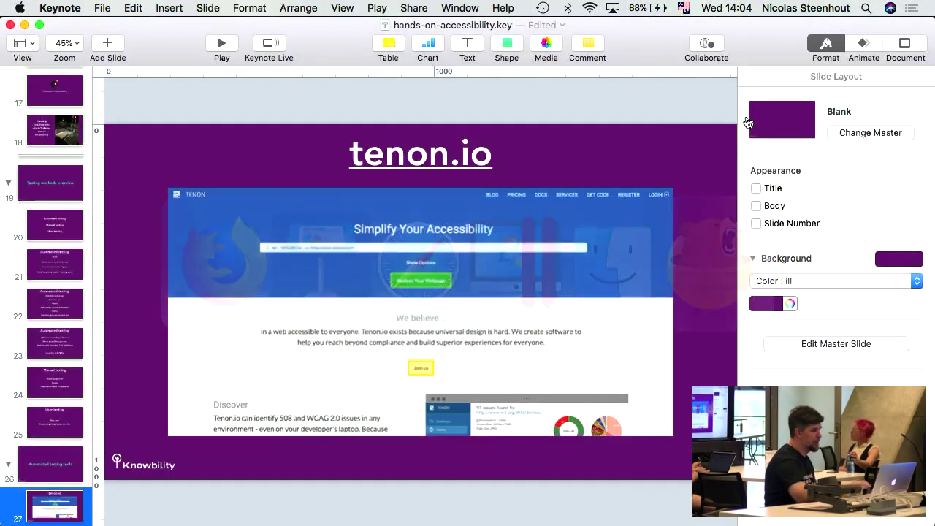
click(222, 45)
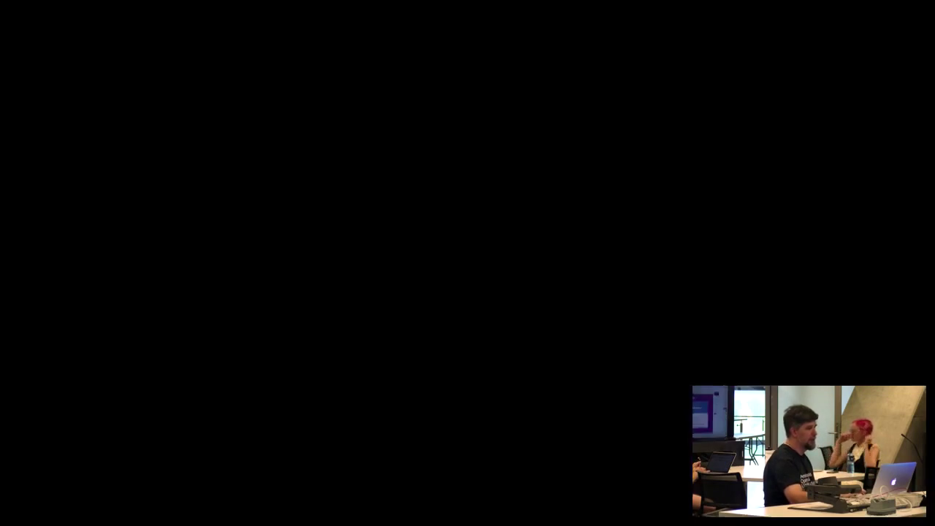
click(408, 92)
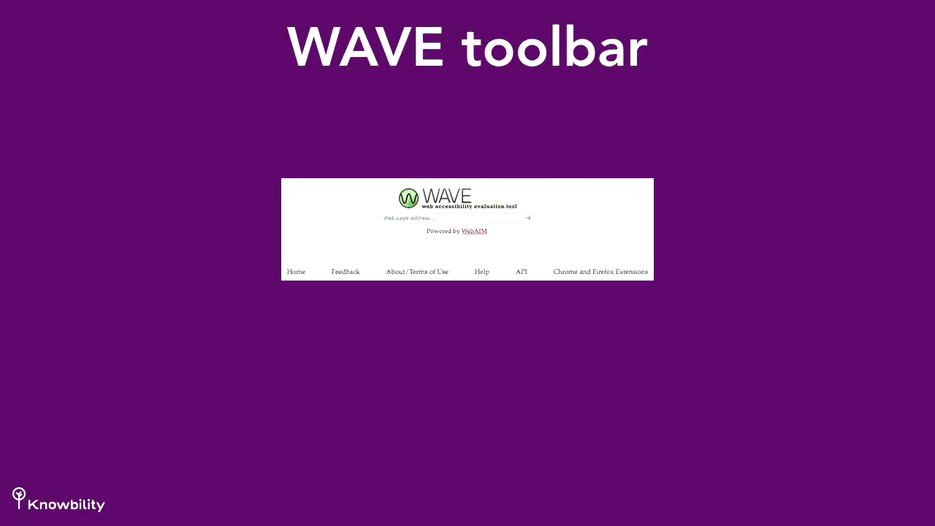
key(Right)
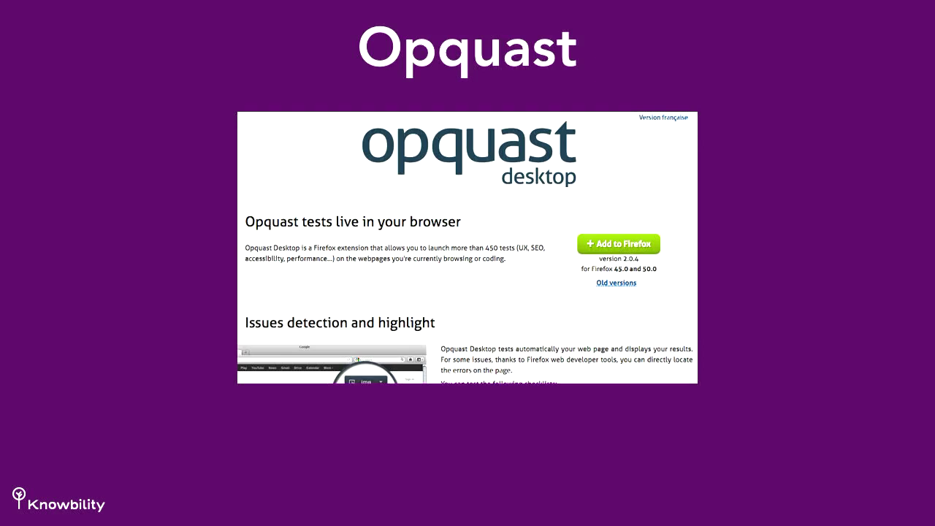
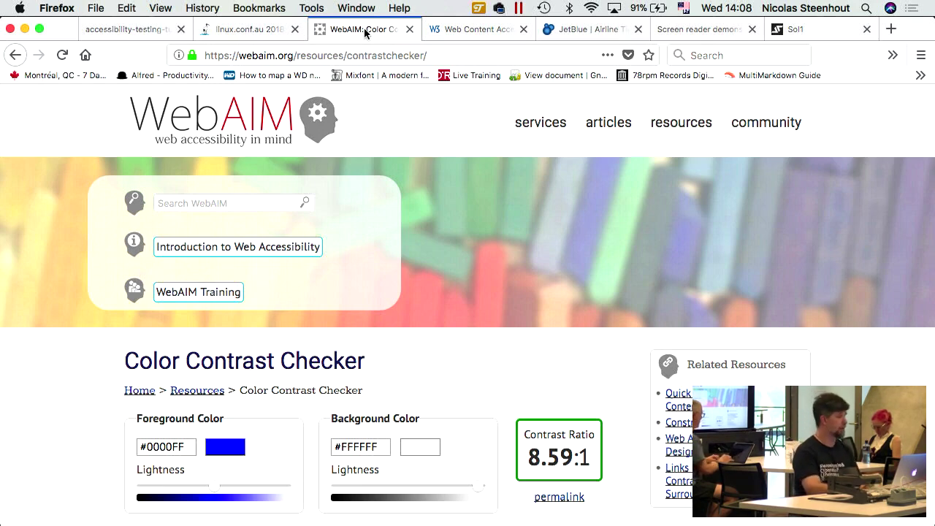
Sample the light-blue colour on the linux.conf.au page in Firefox with ColorZilla's page color picker.
click(246, 32)
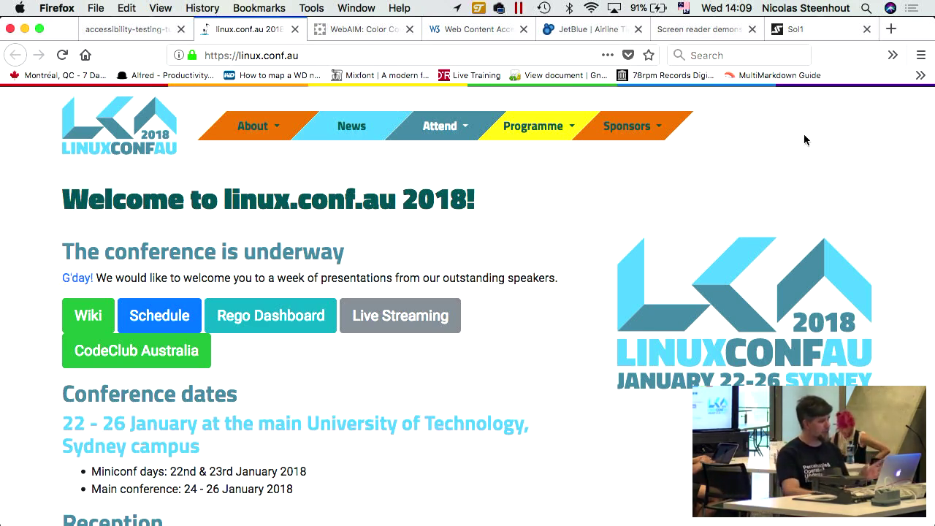
click(893, 56)
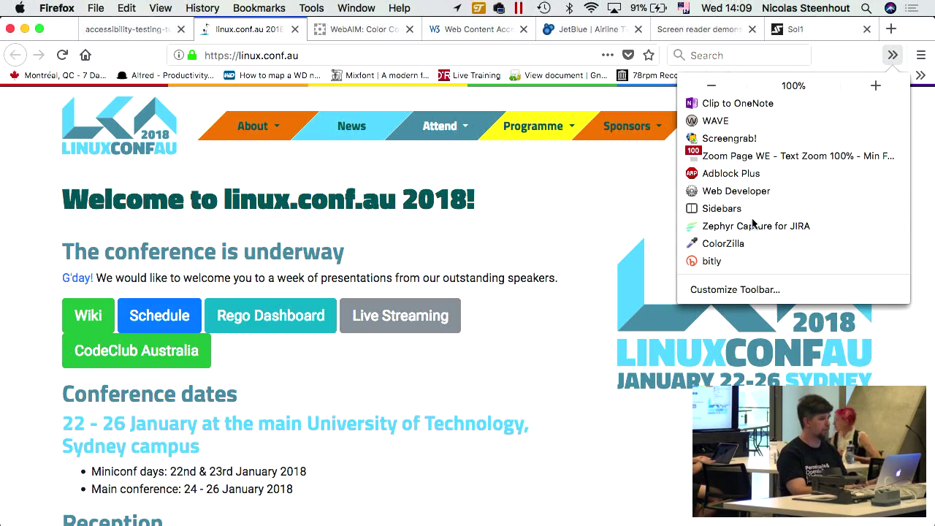
click(738, 245)
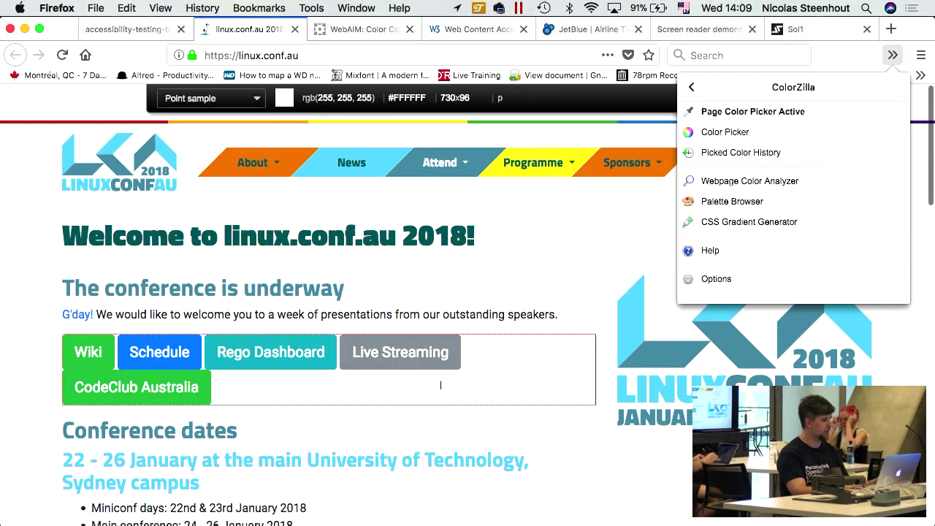
click(629, 334)
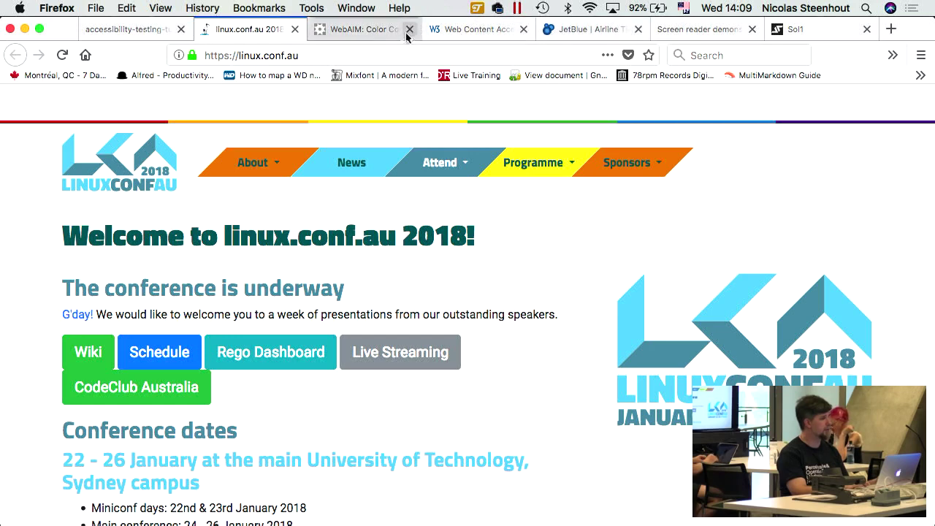
Set the foreground colour in WebAIM's Color Contrast Checker to the sampled #5BC2E7.
click(374, 32)
click(145, 447)
drag(145, 448, 195, 448)
key(super+v)
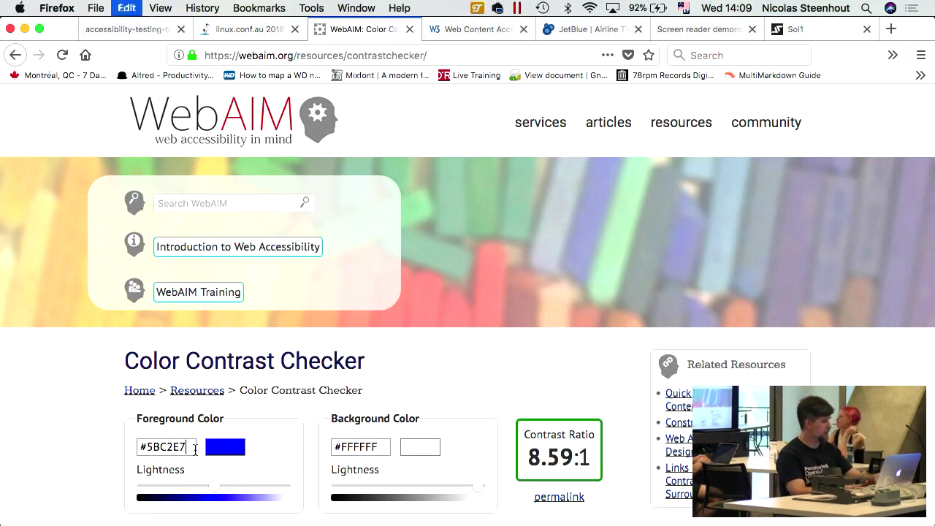
key(Tab)
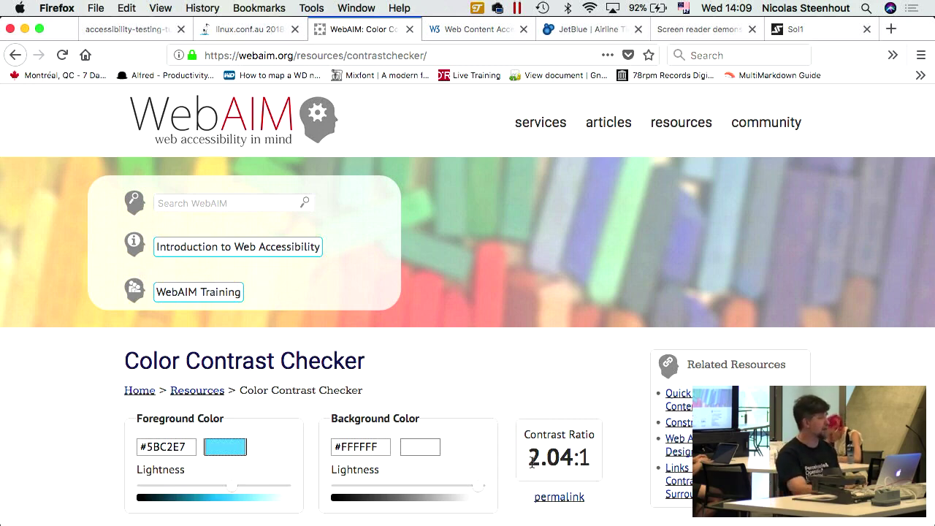
Revisit the light-blue text on the linux.conf.au page and examine the contrast checker's WCAG results for normal and large text.
click(247, 31)
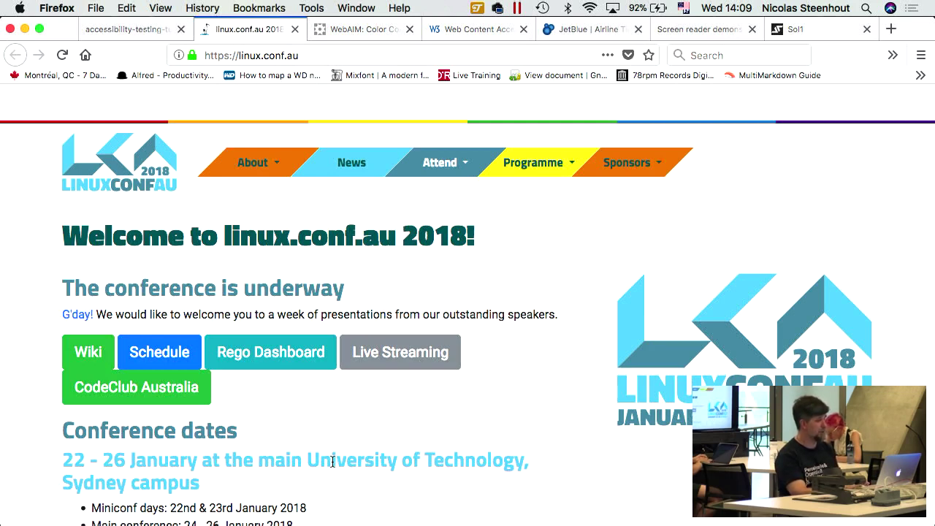
click(352, 33)
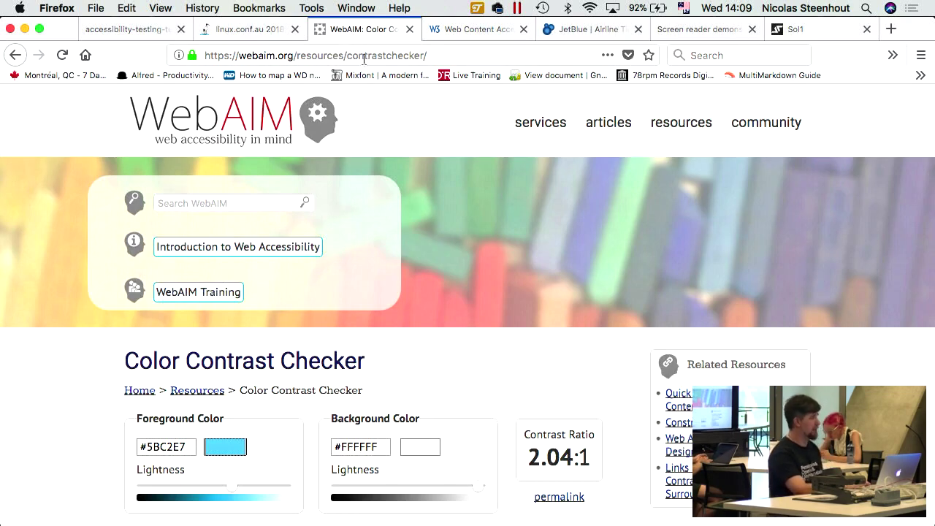
scroll(453, 298, down, 3)
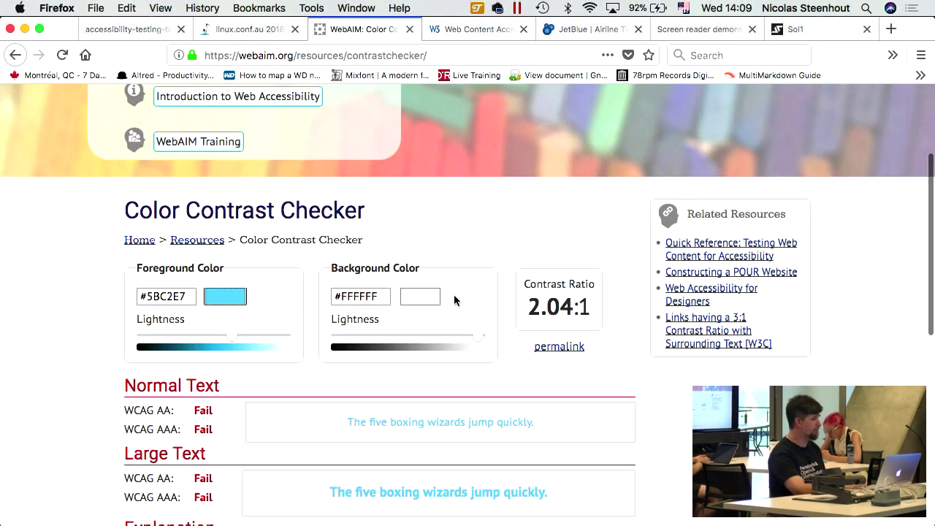
Examine the contrast checker's WCAG results for normal and large text, and switch to Keynote.
scroll(454, 298, down, 3)
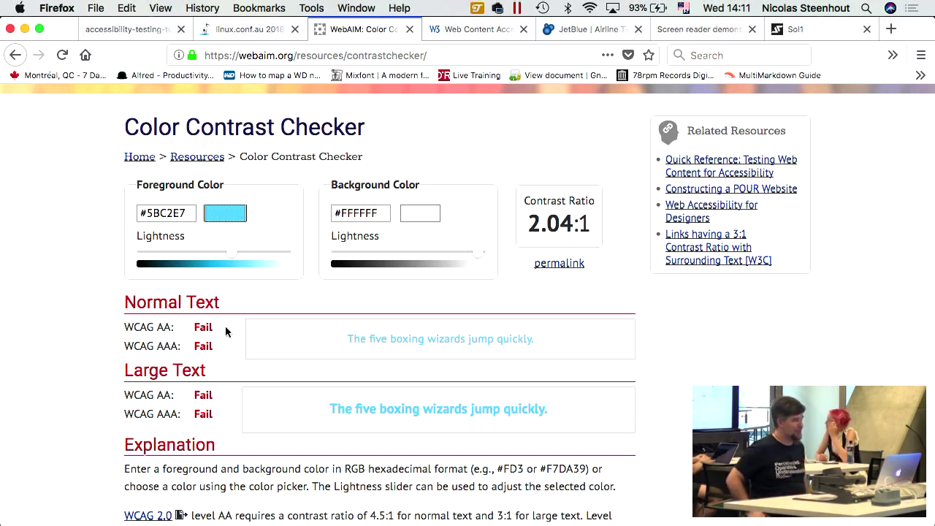
key(super+Tab)
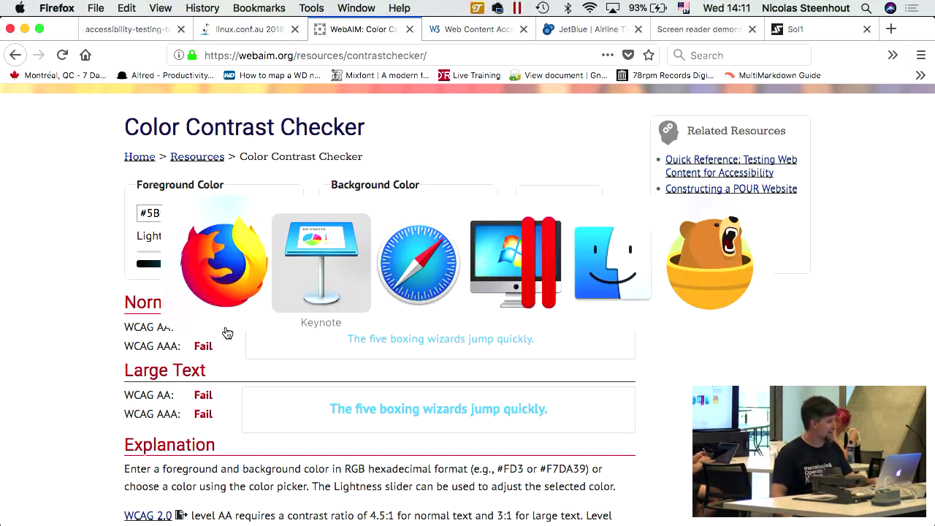
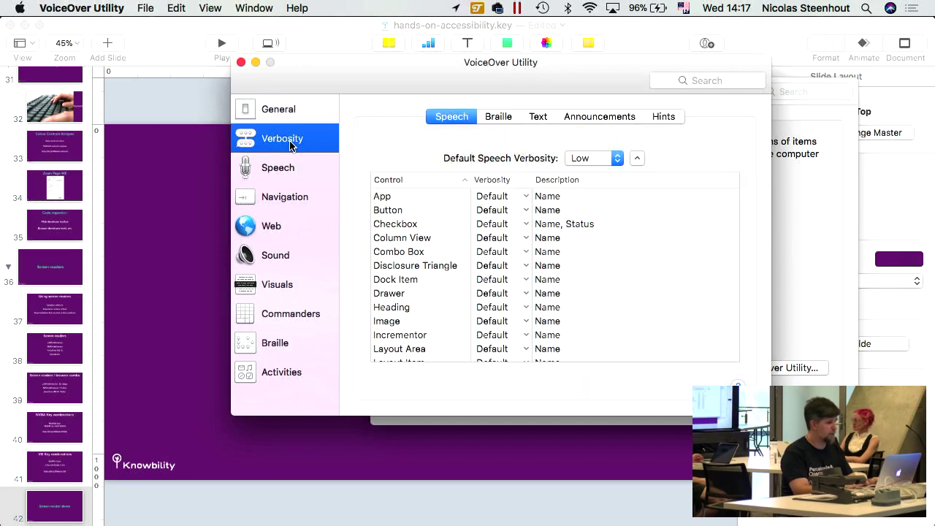
Set the speech rate of VoiceOver's default English voice to 90.
click(291, 165)
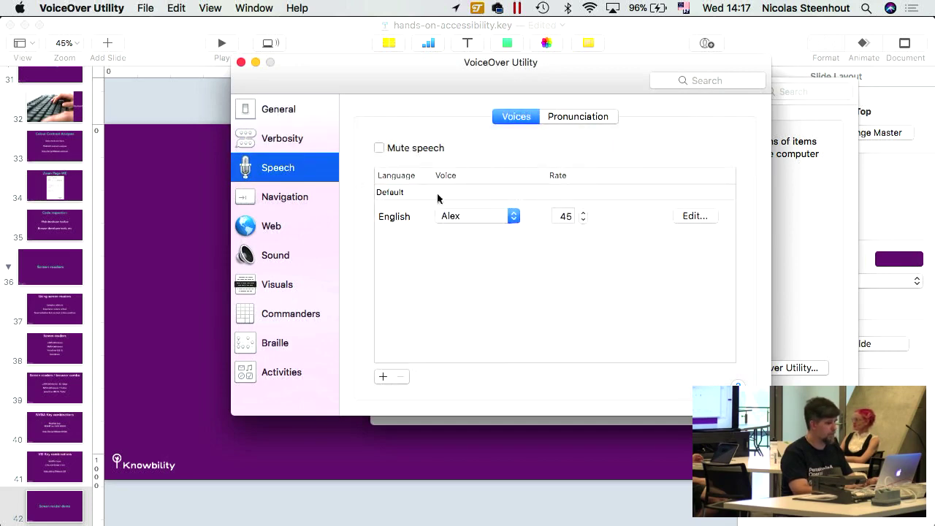
click(570, 216)
drag(570, 216, 555, 215)
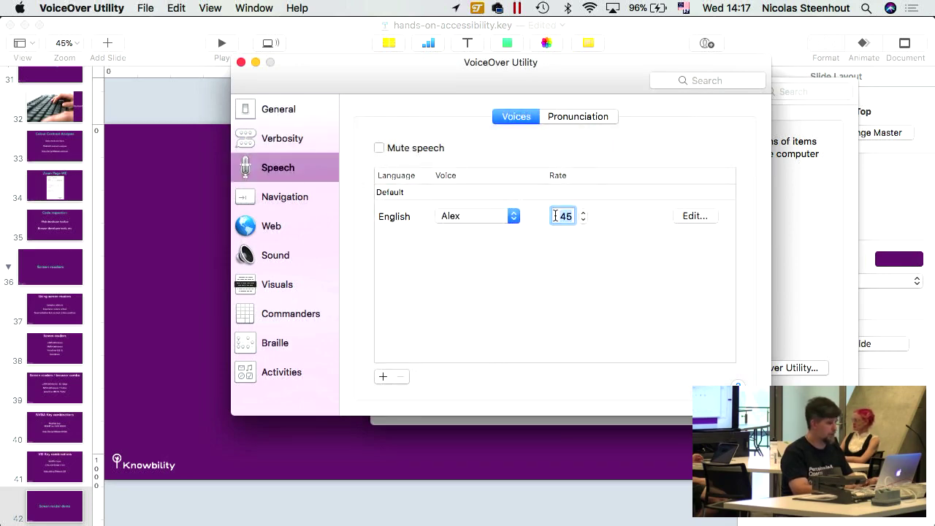
text(90)
key(Tab)
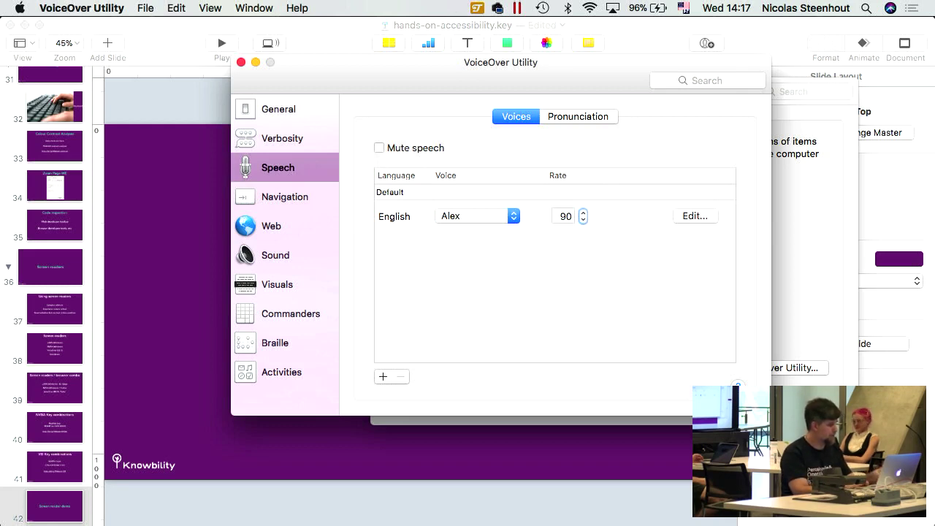
Switch to Safari and show the "Screen reader demonstration text" page.
key(super+Tab)
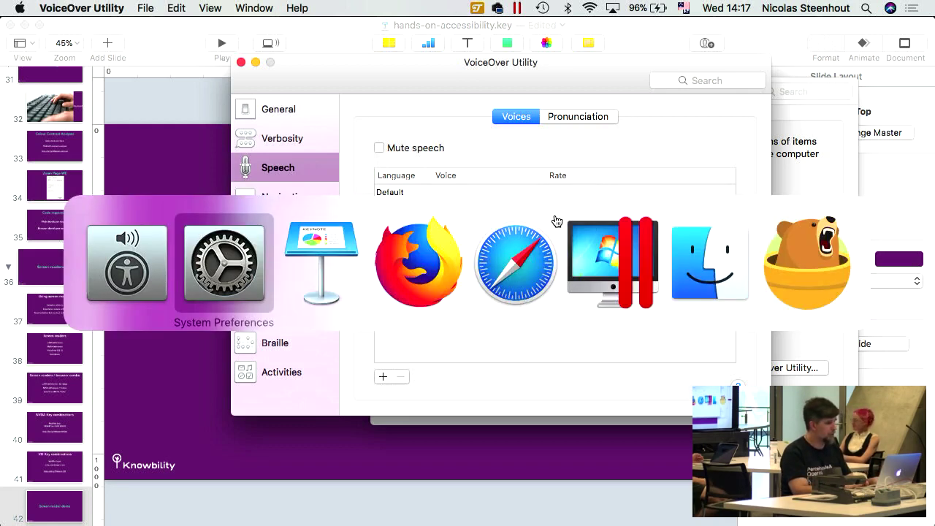
key(Tab)
key(Tab)
key(Tab)
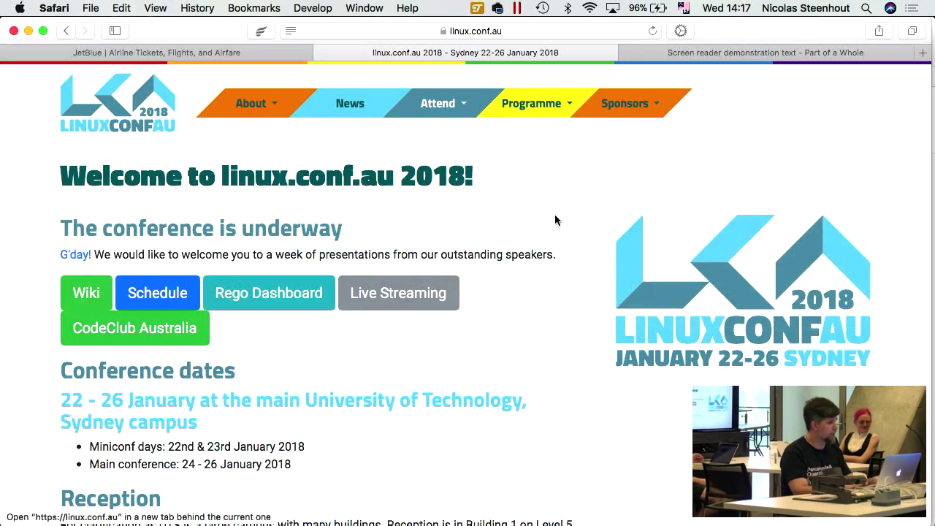
click(747, 52)
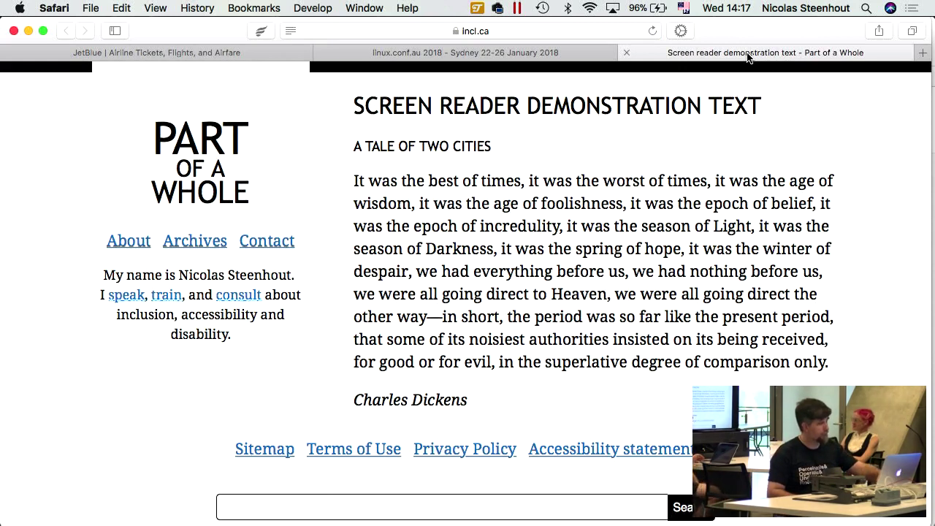
Turn on VoiceOver, enter the web content and move its cursor to the Archives link.
key(super+F5)
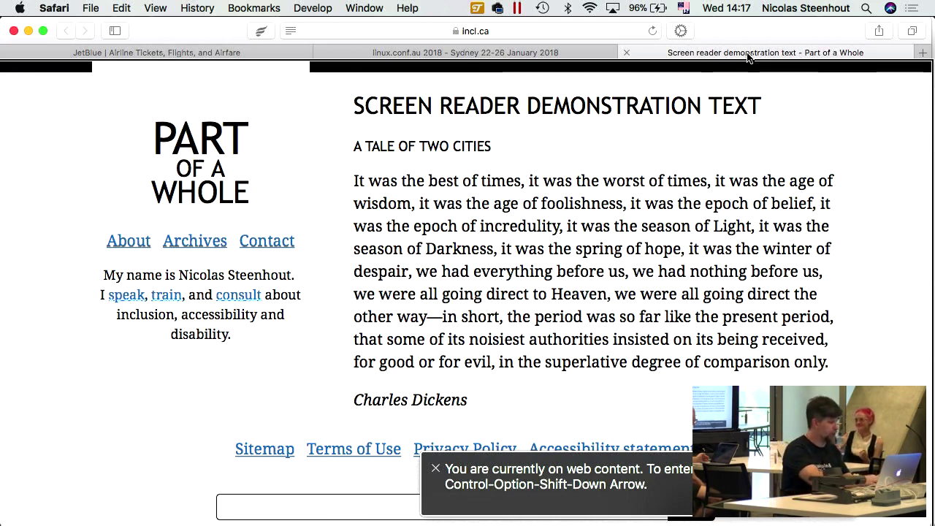
key(ctrl+alt+shift+Down)
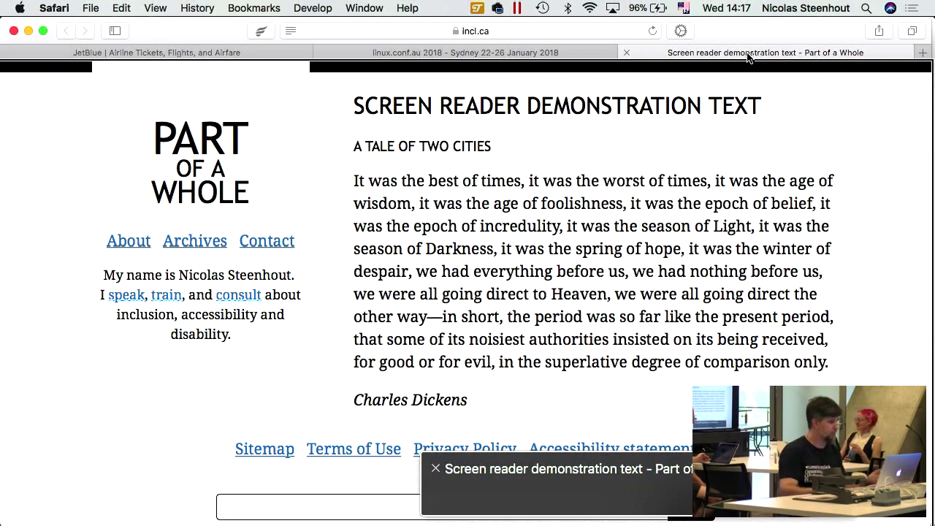
key(ctrl+alt+Right)
key(ctrl+alt+Right)
key(ctrl+alt+Right)
key(ctrl+alt+Right)
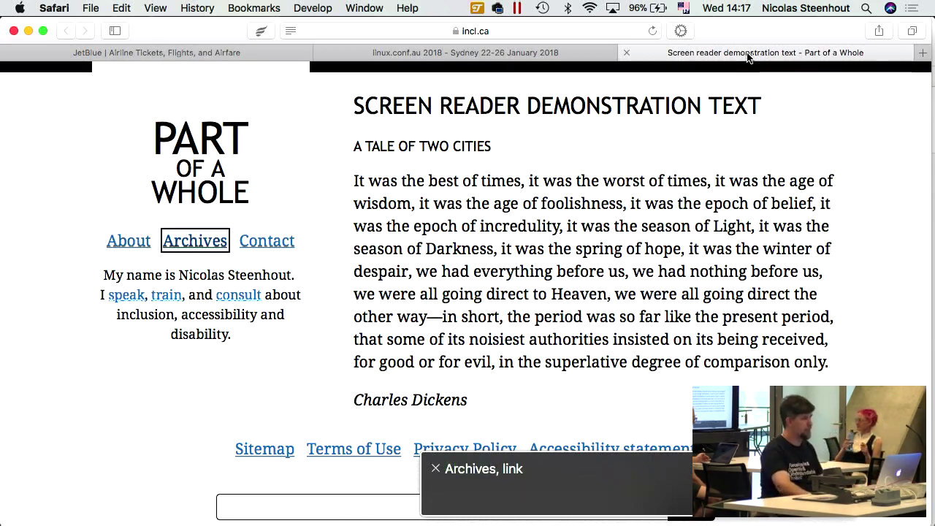
Read on with VoiceOver to the main paragraph under "A Tale of Two Cities" and turn VoiceOver off.
key(ctrl+alt+Right)
key(ctrl+alt+Right)
key(ctrl+alt+Right)
key(ctrl+alt+Right)
key(ctrl+alt+Right)
key(ctrl+alt+Right)
key(ctrl+alt+Right)
key(ctrl+alt+Right)
key(ctrl+alt+Right)
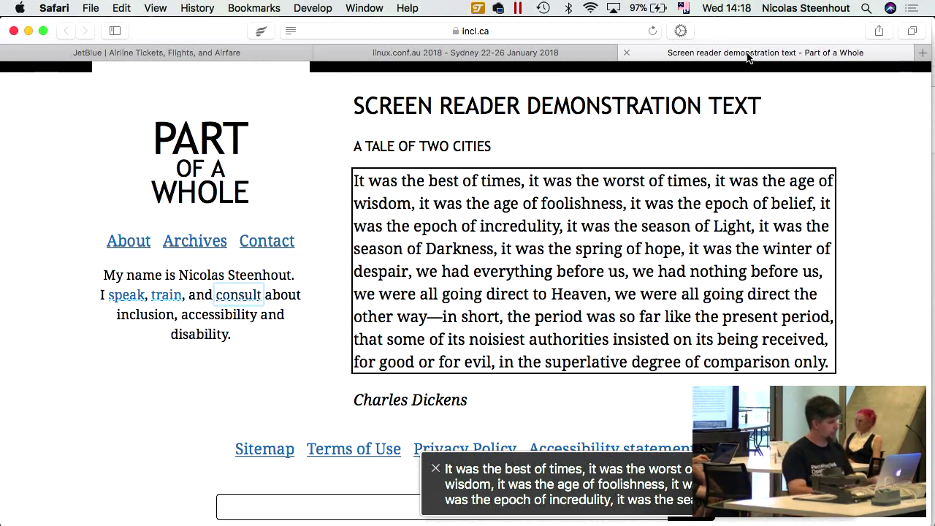
key(super+F5)
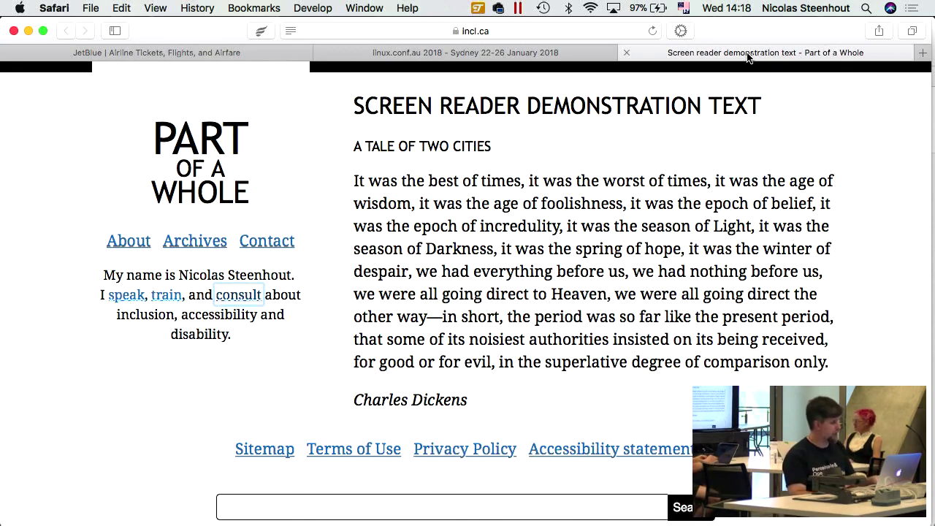
Switch to VoiceOver Utility and set the default English voice's speech rate to 45.
key(super+Tab)
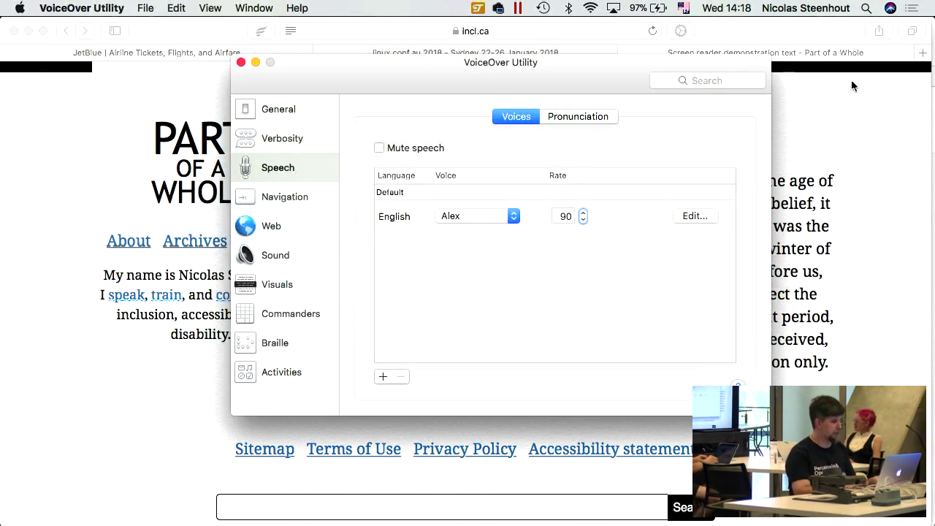
click(561, 216)
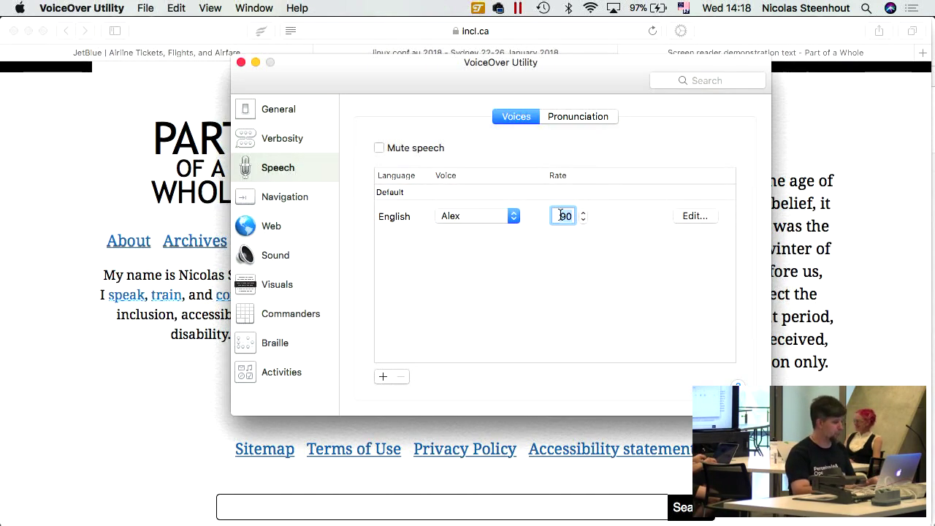
text(45)
key(Return)
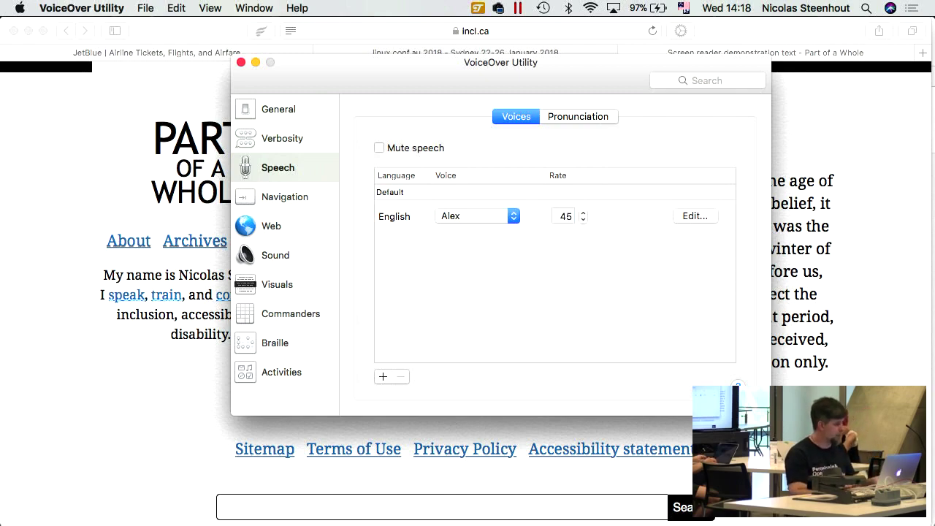
Switch to Safari and browse the page's headings, form controls, web spots, landmarks, articles and links in the VoiceOver rotor.
key(super+Tab)
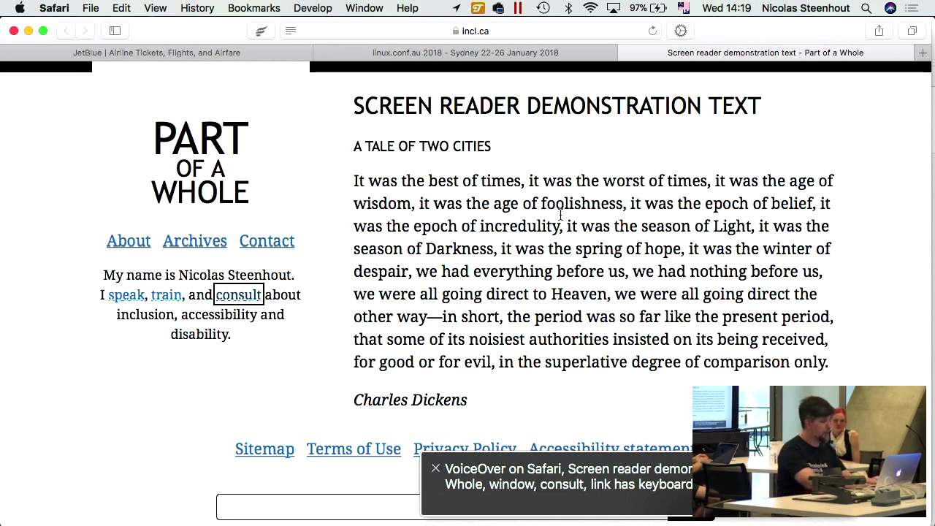
key(ctrl+alt+super+h)
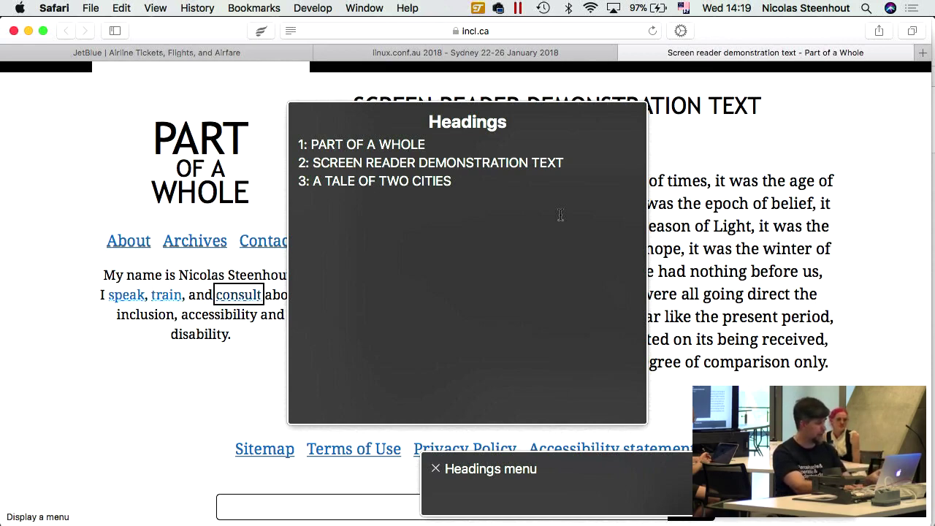
key(Right)
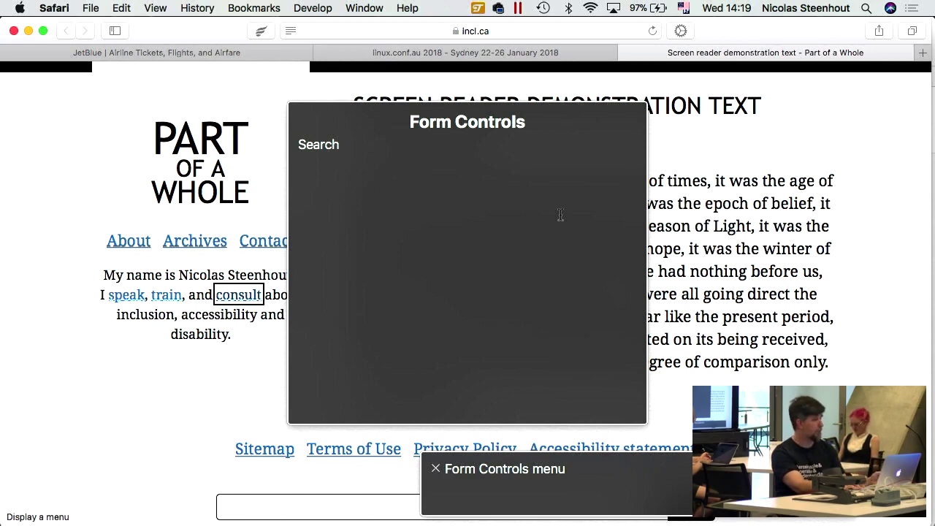
key(Right)
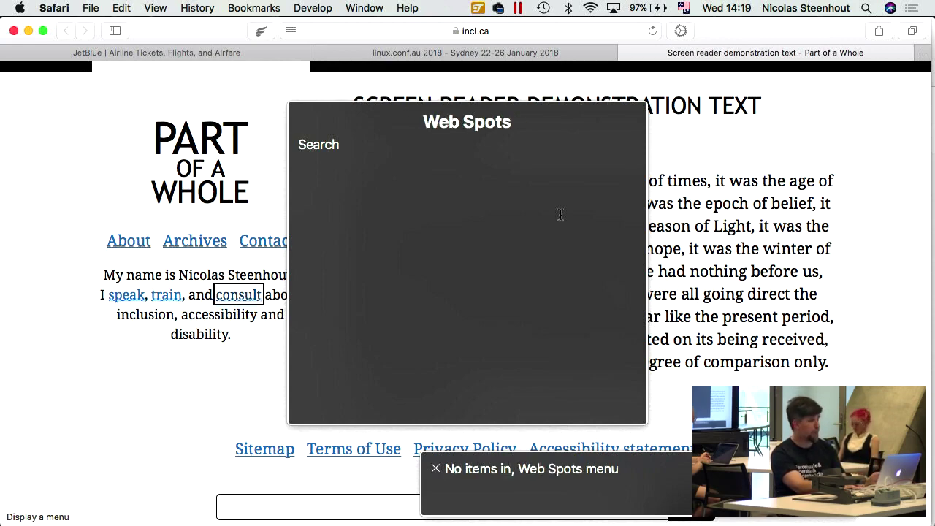
key(Right)
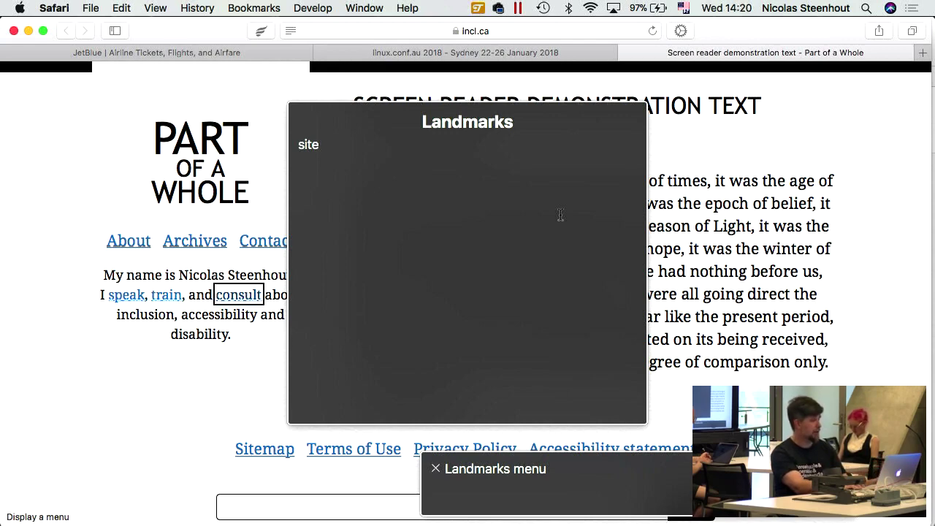
key(Right)
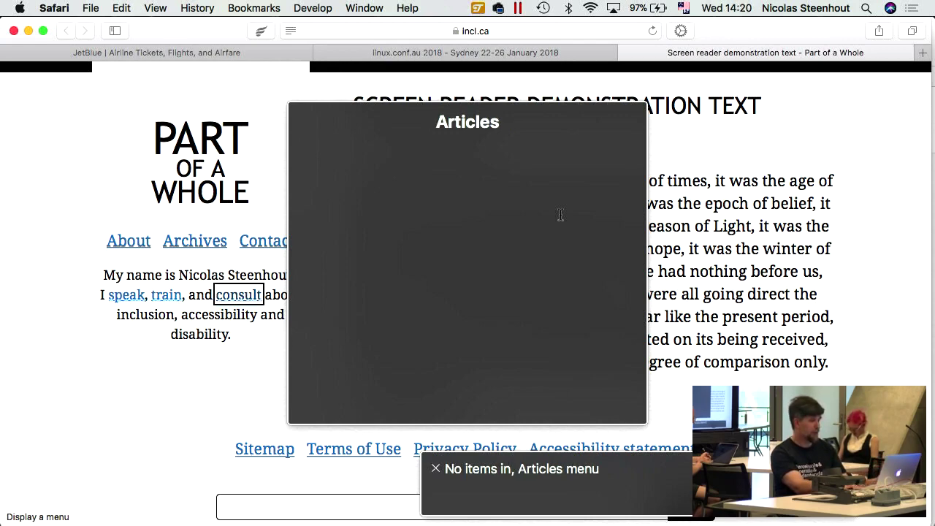
key(Right)
key(Right)
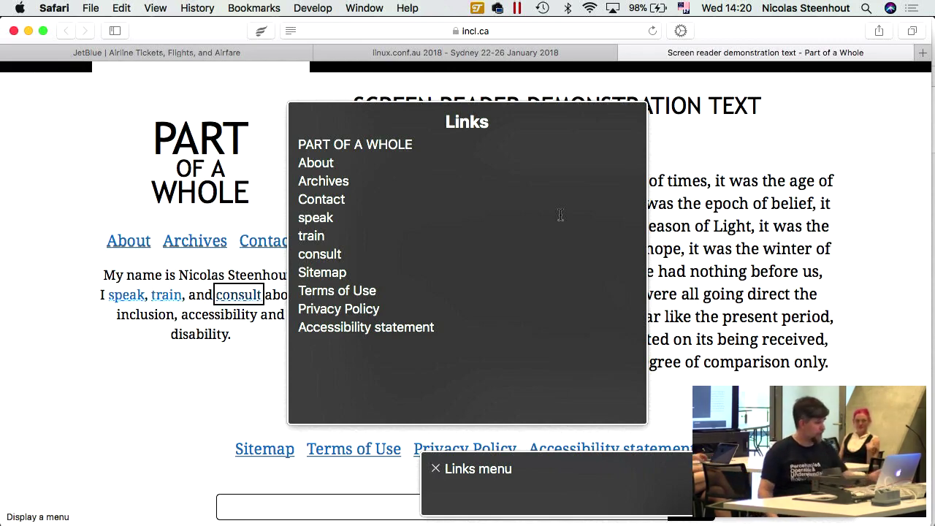
key(Escape)
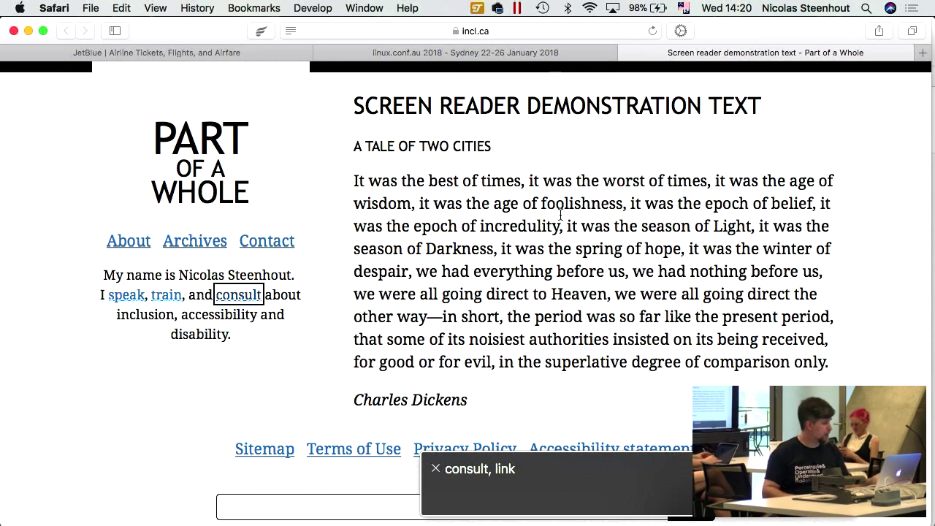
Reopen the VoiceOver rotor, review the links, headings and level 2 headings lists, and close it.
key(ctrl+alt+u)
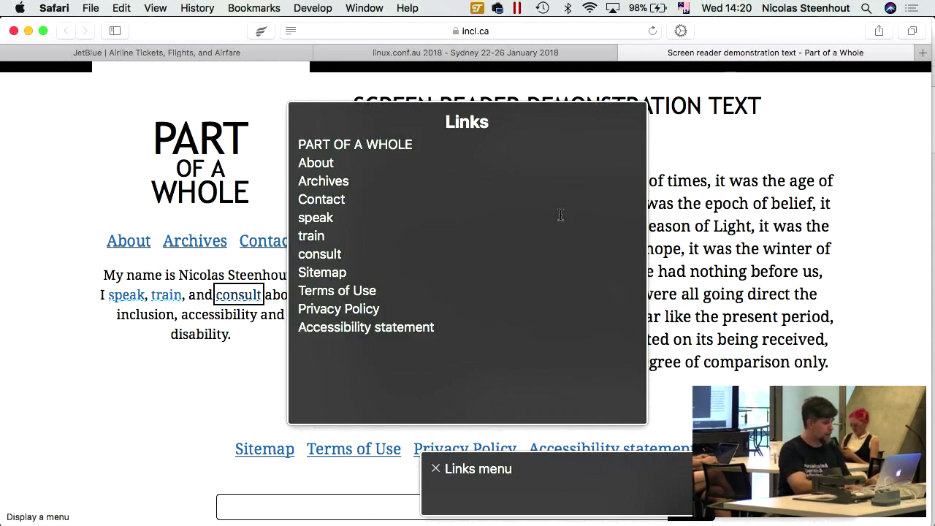
key(Right)
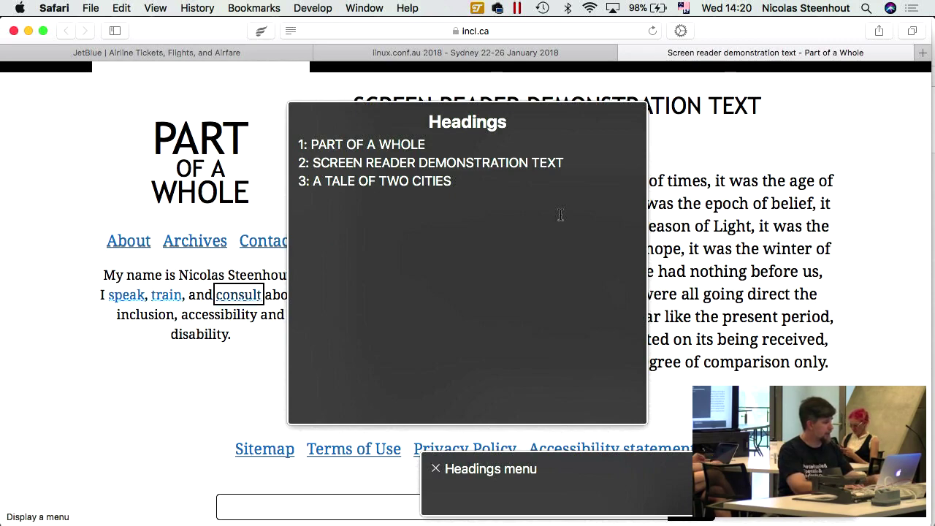
key(Right)
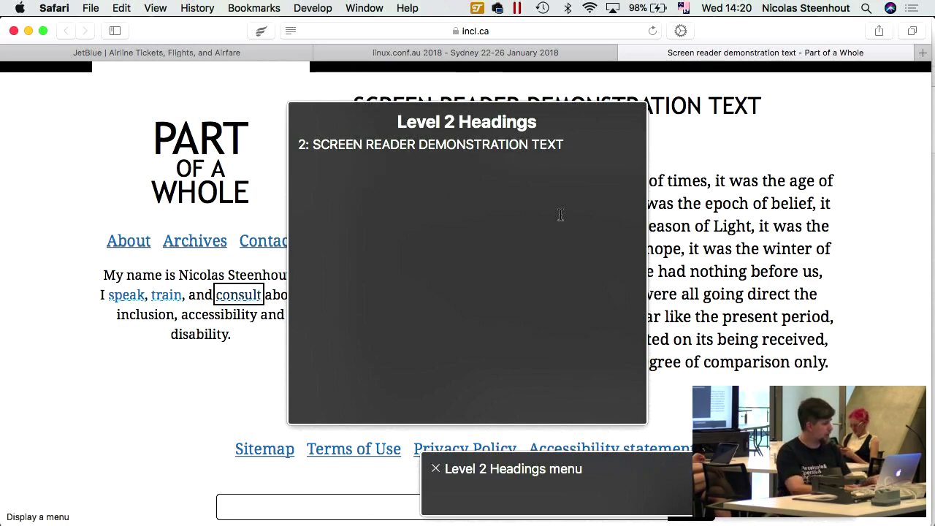
key(Escape)
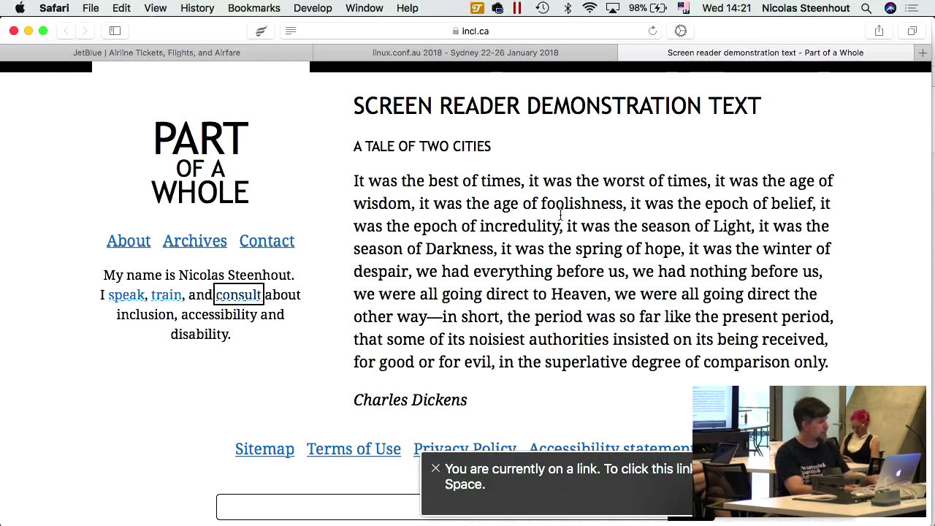
Read with VoiceOver from the consult link to the "It was the best of times" paragraph and turn VoiceOver off.
key(ctrl+alt+Right)
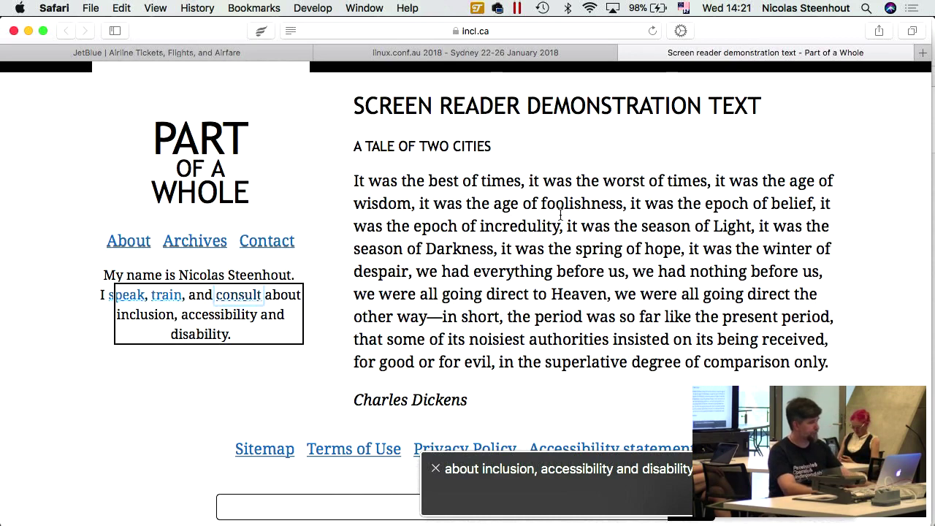
key(ctrl+alt+Right)
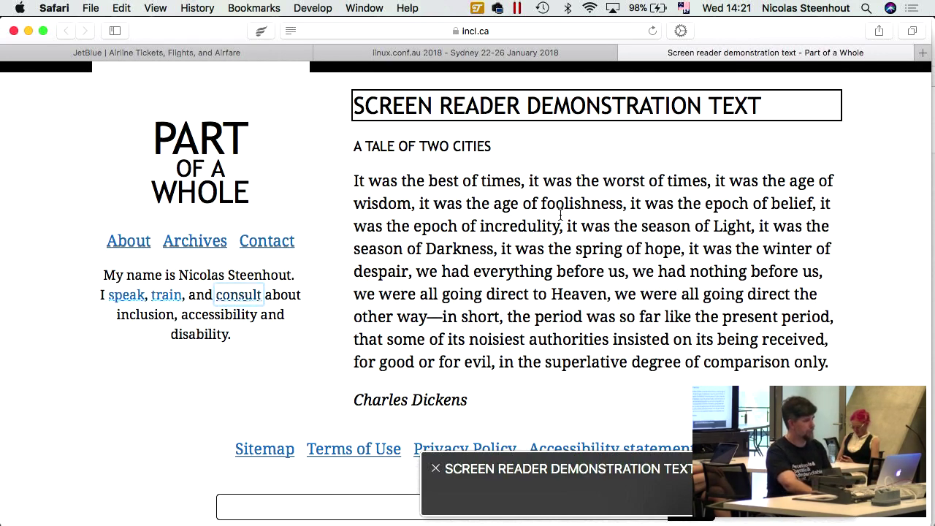
key(ctrl+alt+Right)
key(ctrl+alt+Right)
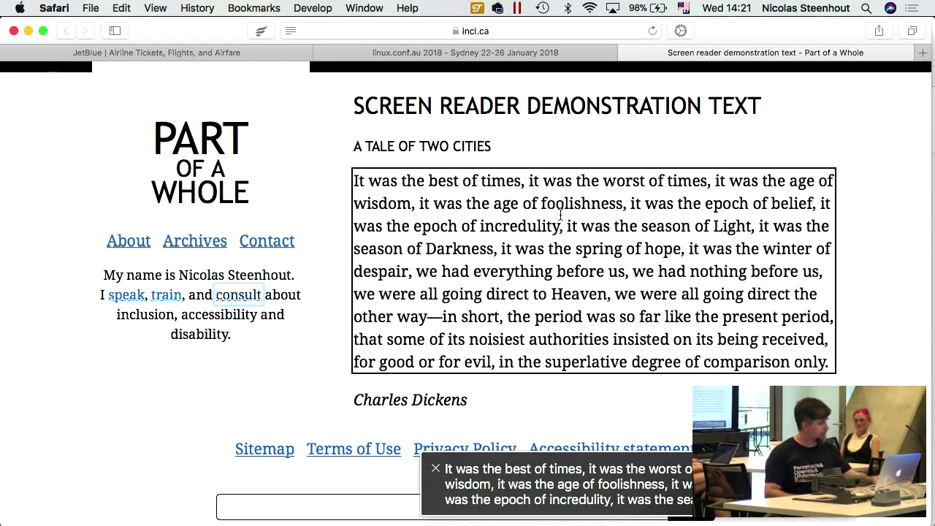
key(super+F5)
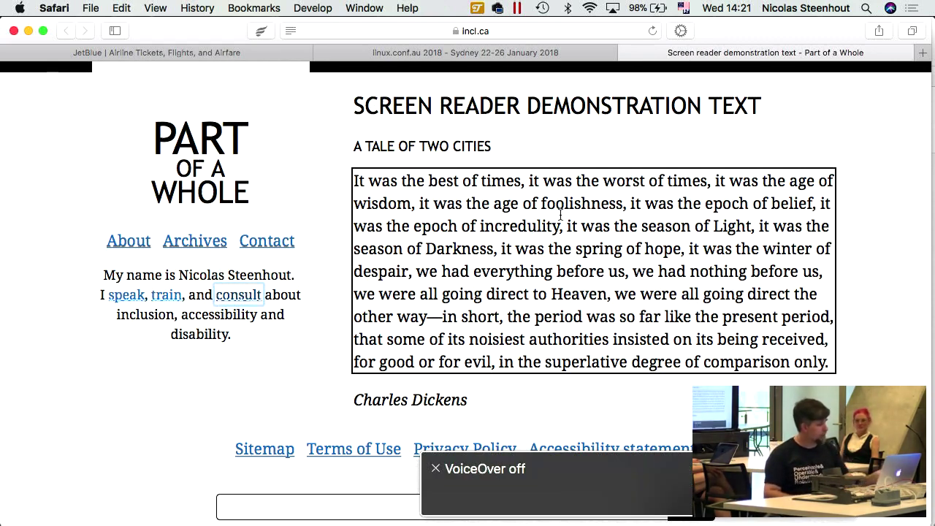
Switch to Keynote at the "Screen reader demo" slide.
key(super+Tab)
key(super+Tab)
key(super+Tab)
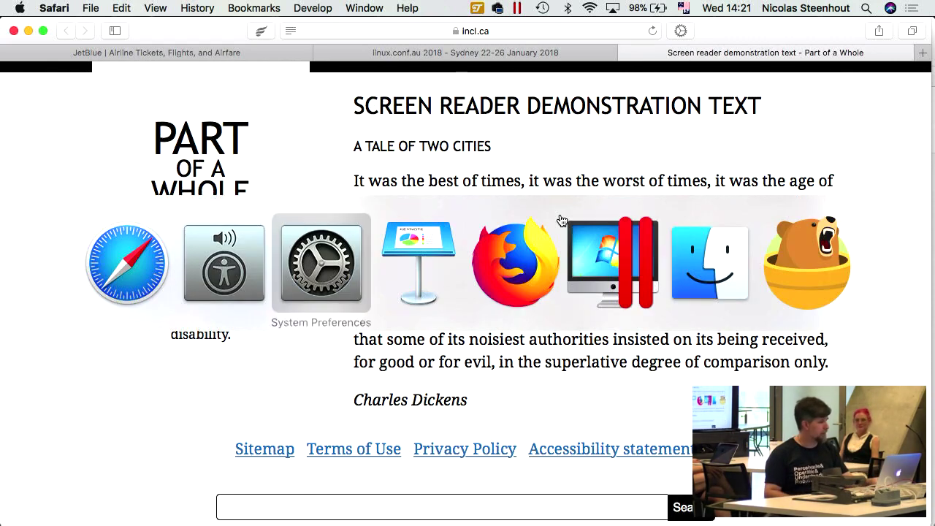
key(super+Tab)
key(super+Tab)
key(super+Tab)
key(super+Tab)
key(super+Tab)
key(super+Tab)
key(super+Tab)
key(super+Tab)
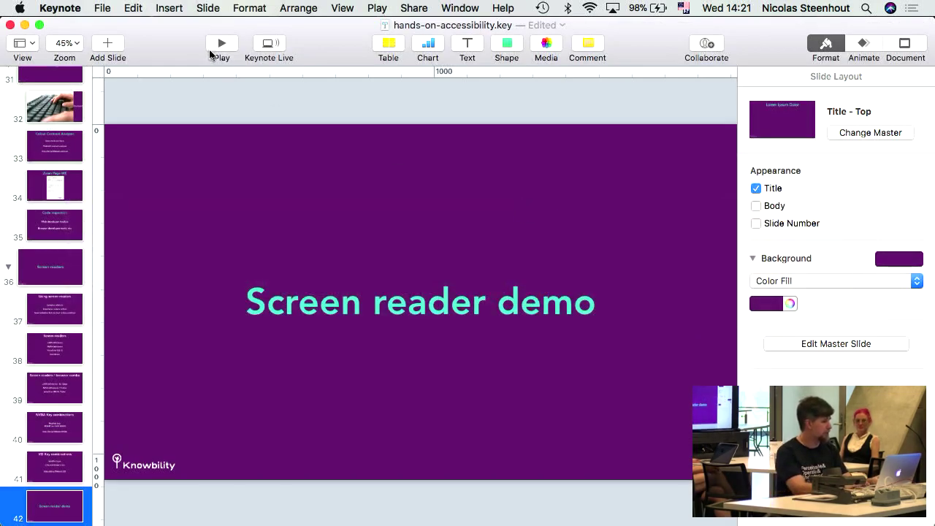
Play the slideshow from the "Screen reader demo" slide and advance to the "Keyboard" slide on navigating forward and backward.
click(220, 49)
key(Right)
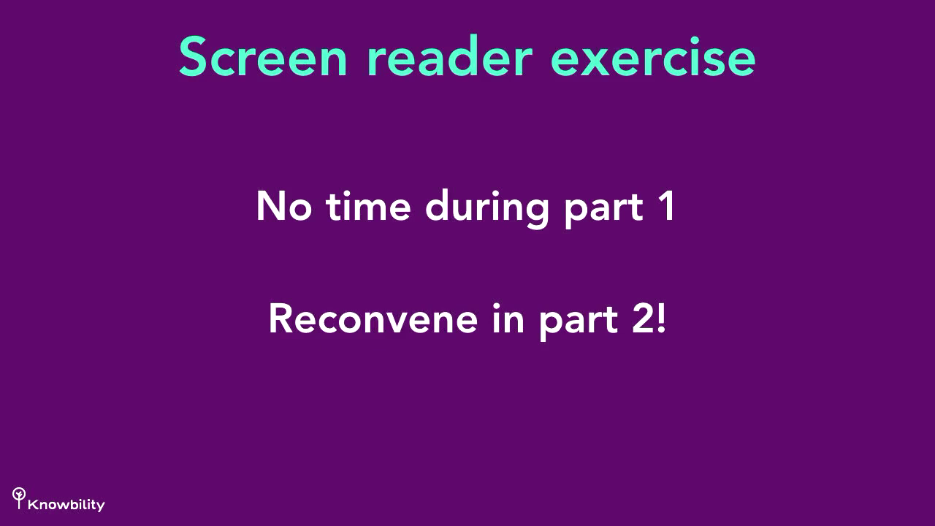
key(Right)
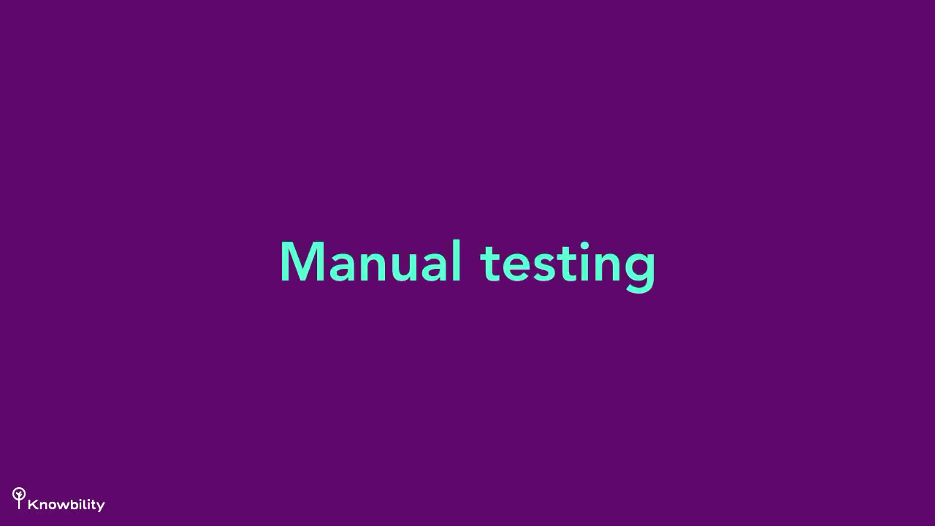
key(Right)
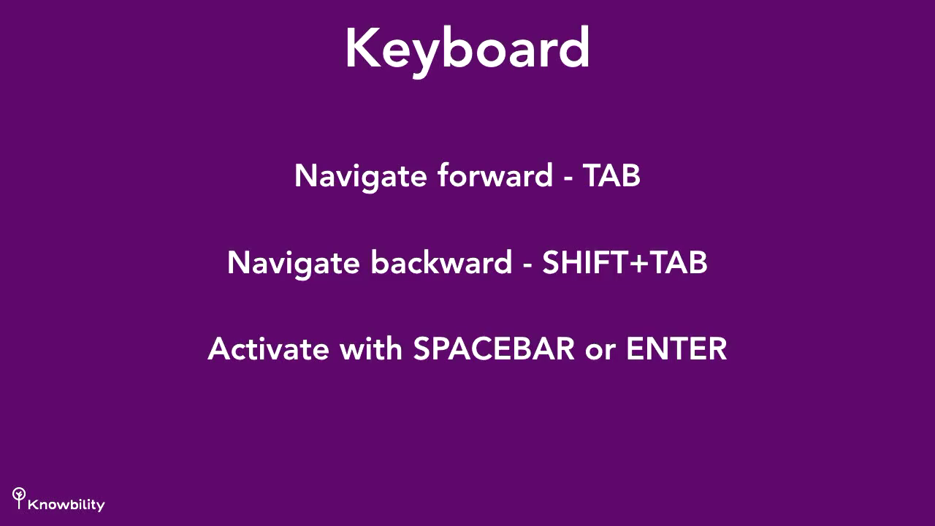
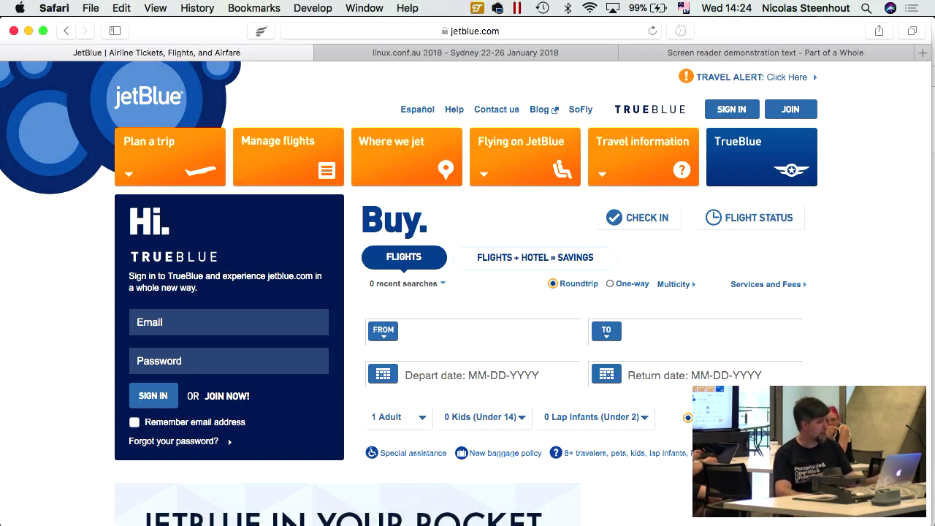
Move keyboard focus on jetblue.com from the skip link through the travel alert and Contact us links to the TrueBlue link.
key(Tab)
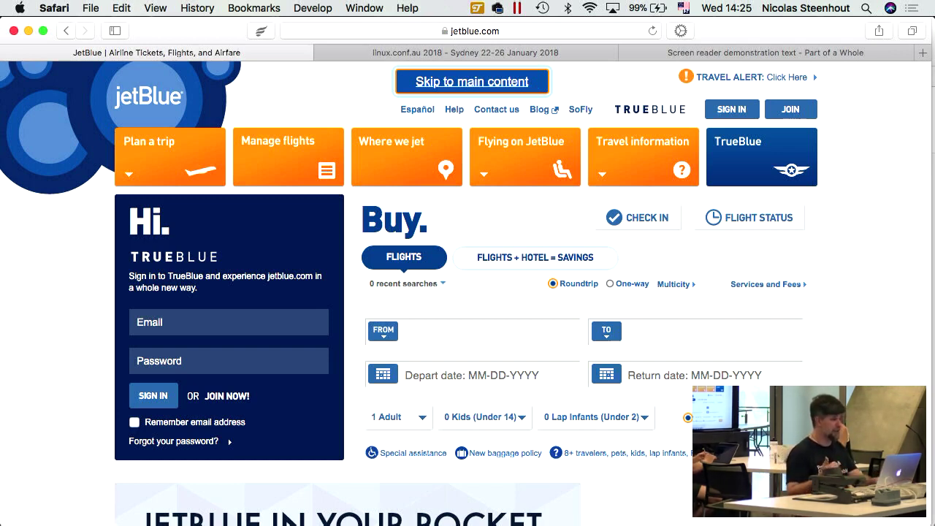
key(Tab)
key(Tab)
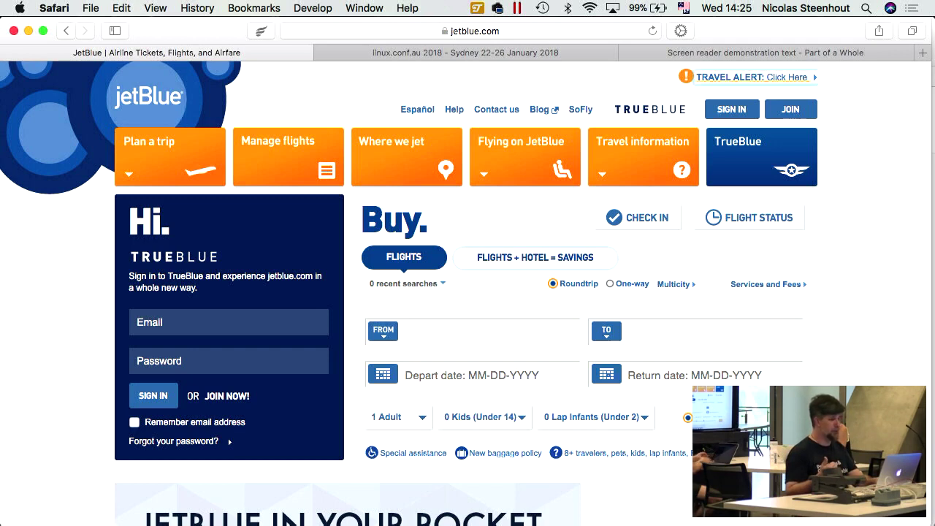
key(Tab)
key(Tab)
key(Tab)
key(Tab)
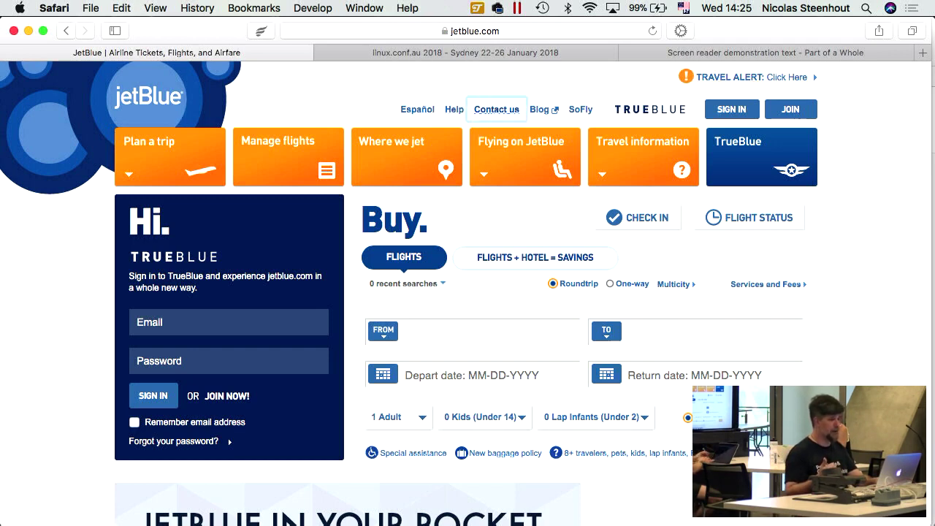
key(Tab)
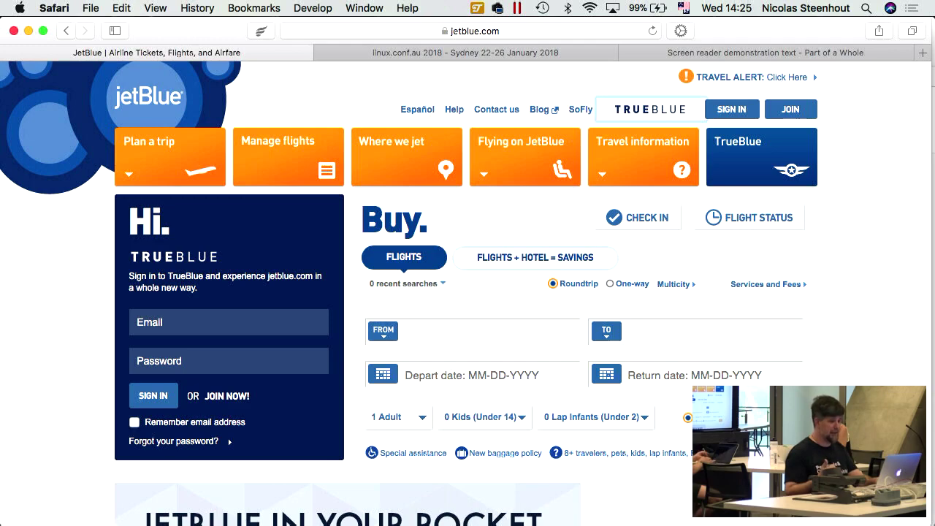
Open the Plan a trip submenu with keyboard navigation and move focus through its links to Manage flights.
key(Tab)
key(Tab)
key(Tab)
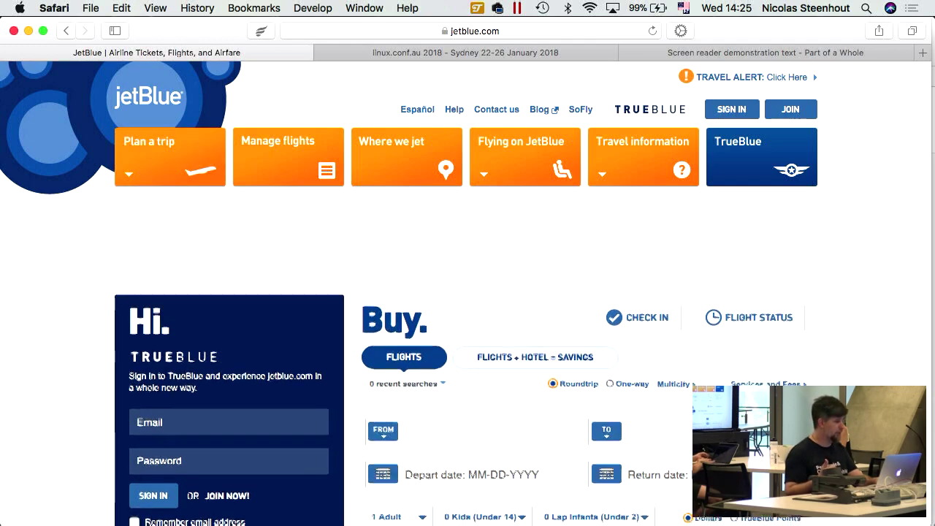
key(Return)
key(Tab)
key(Tab)
key(Tab)
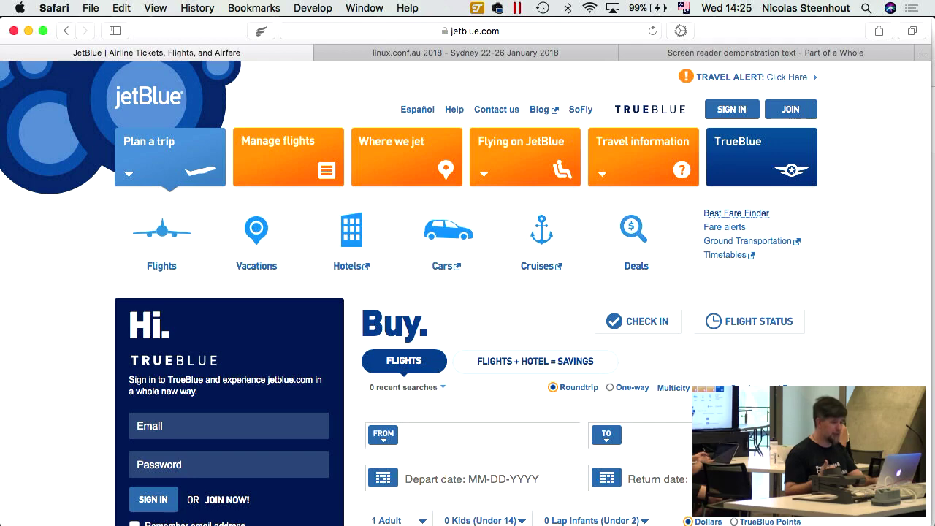
key(Tab)
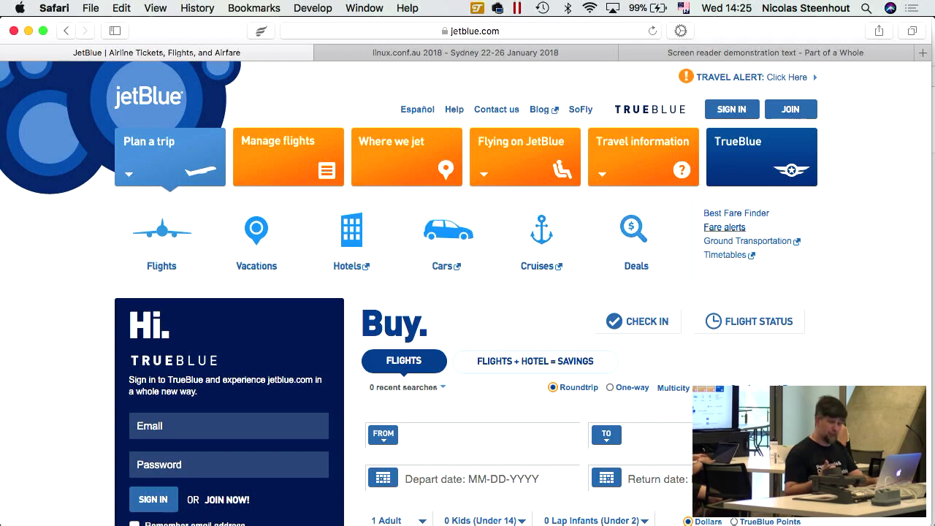
key(Tab)
key(Tab)
key(Tab)
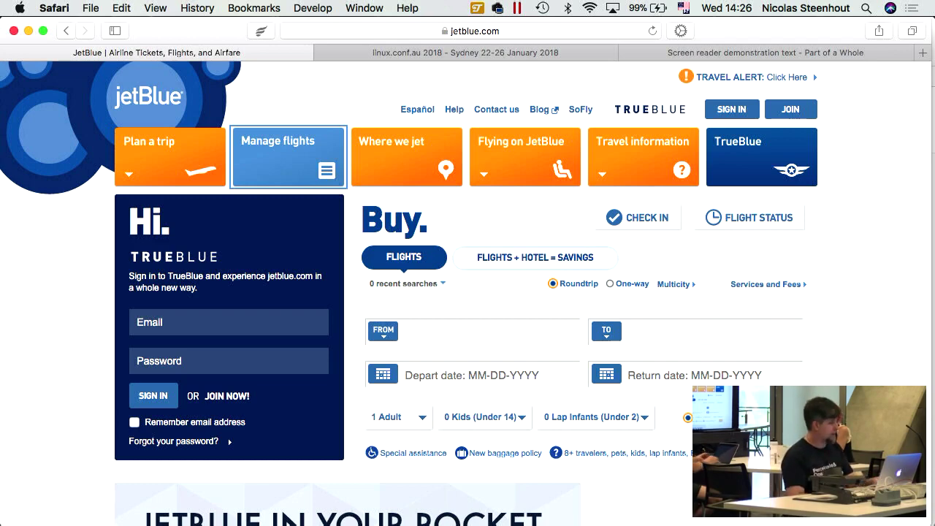
Switch to Keynote, present the "Keyboard" checklist slide up to "Focus visible?", and exit the slideshow.
key(super+Tab)
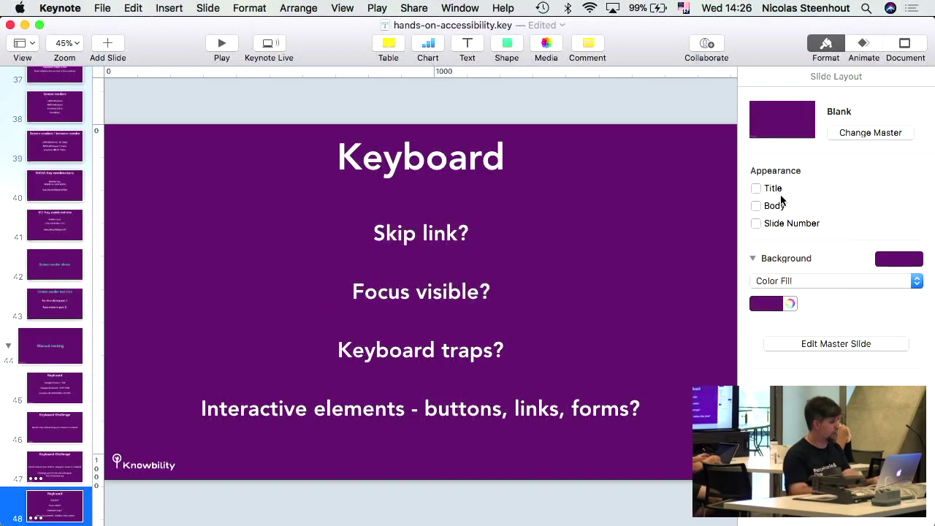
click(225, 50)
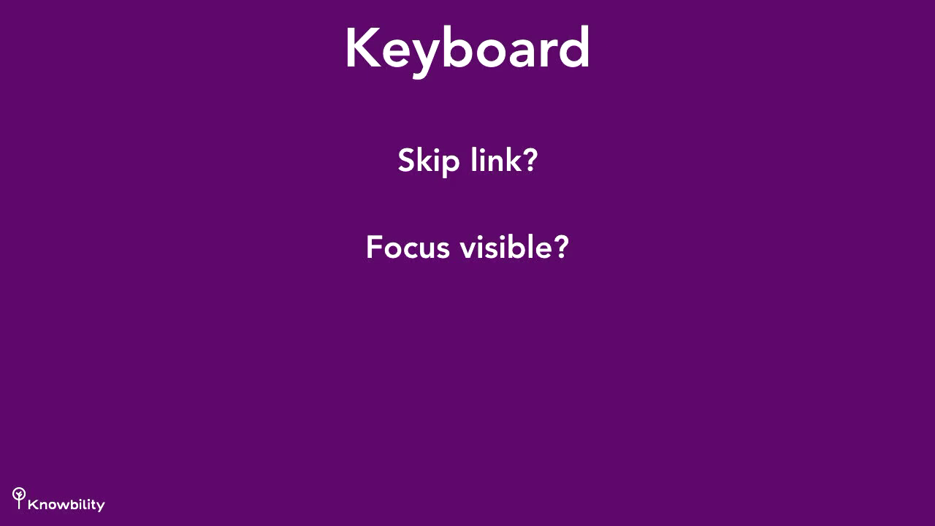
key(Escape)
Switch to the linux.conf.au page in Firefox and check the keyboard focus indicator from the site logo to the News link.
key(super+Tab)
key(super+Tab)
key(super+Tab)
key(super+Tab)
click(239, 33)
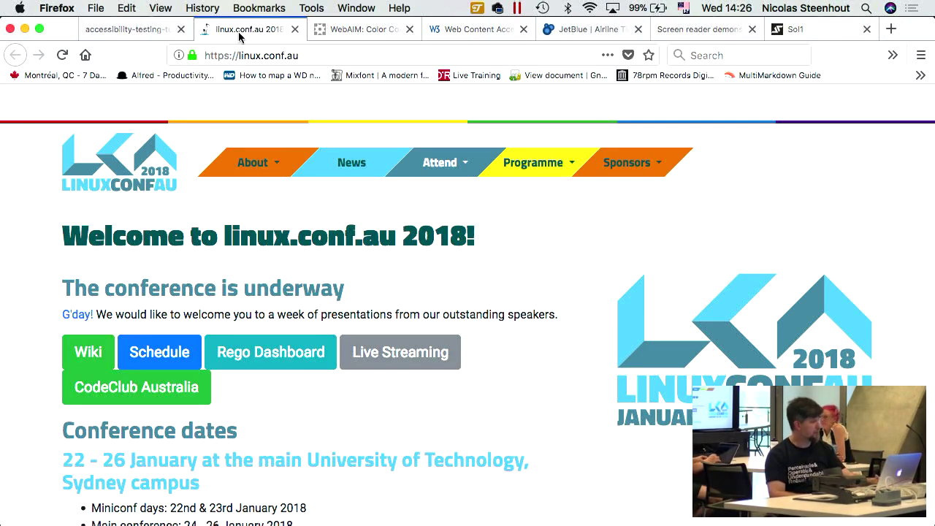
key(Tab)
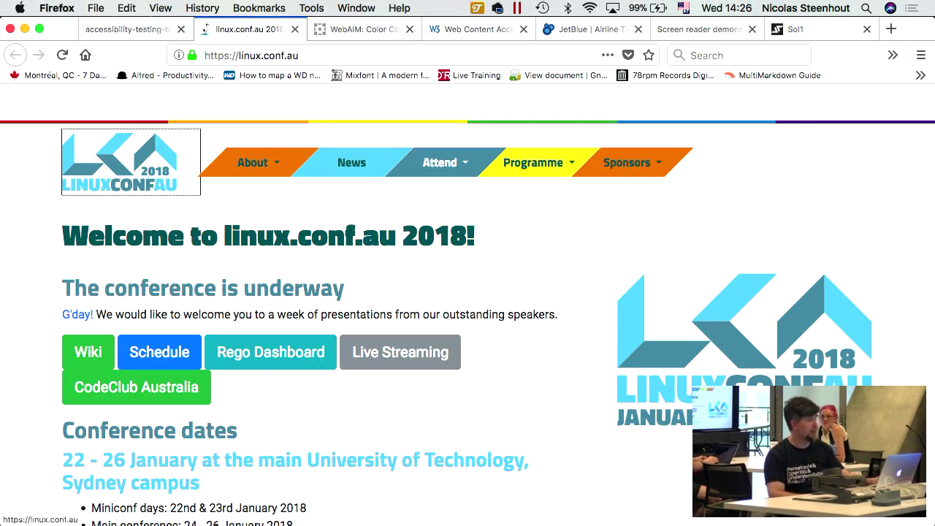
key(Tab)
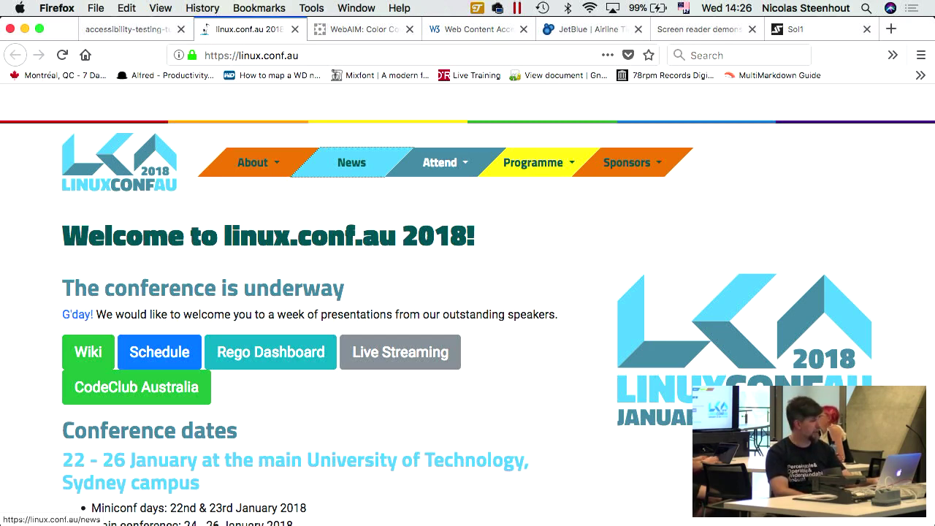
Switch to the linux.conf.au page in Safari and check keyboard focus from the logo through News to the "G'day!" link.
key(super+Tab)
key(super+Tab)
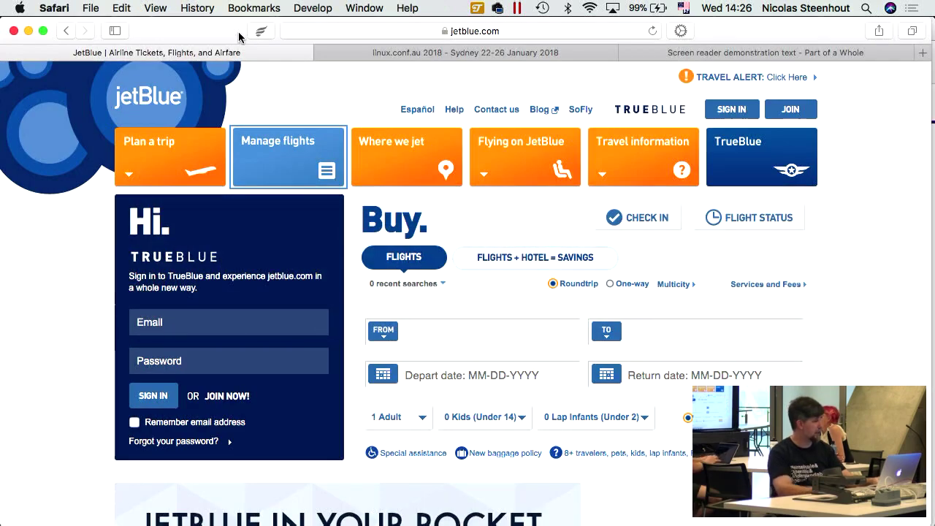
key(ctrl+Tab)
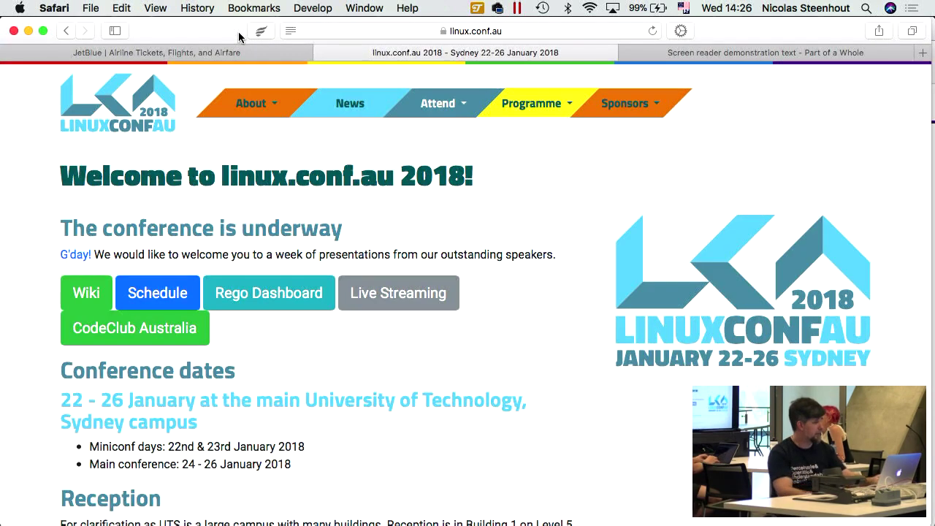
key(Tab)
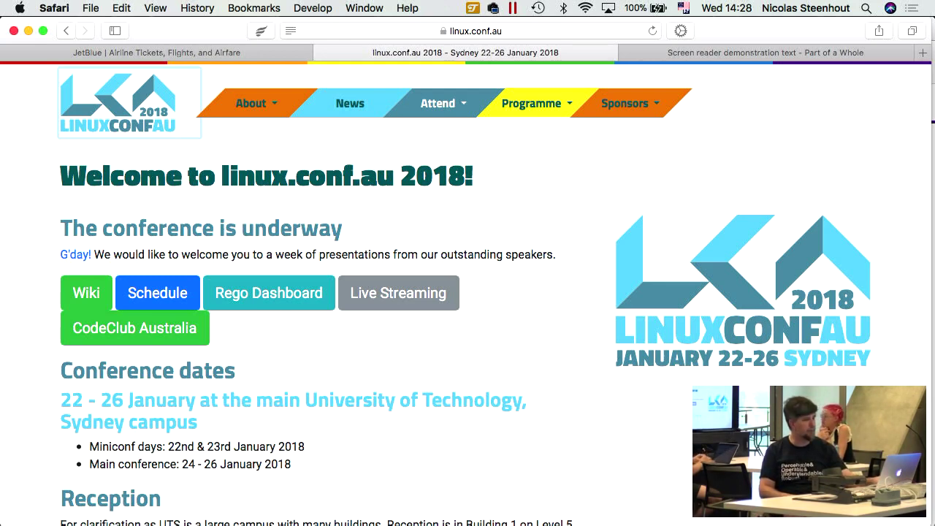
key(Tab)
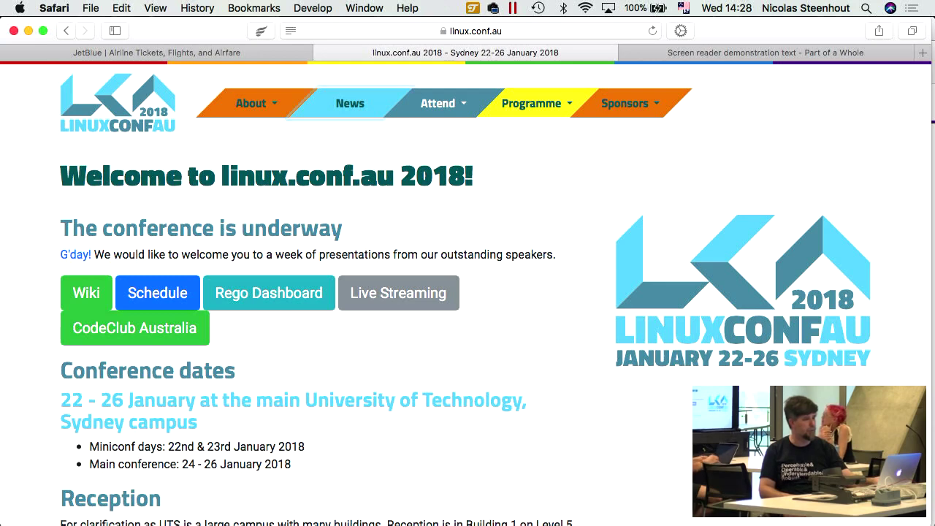
key(Tab)
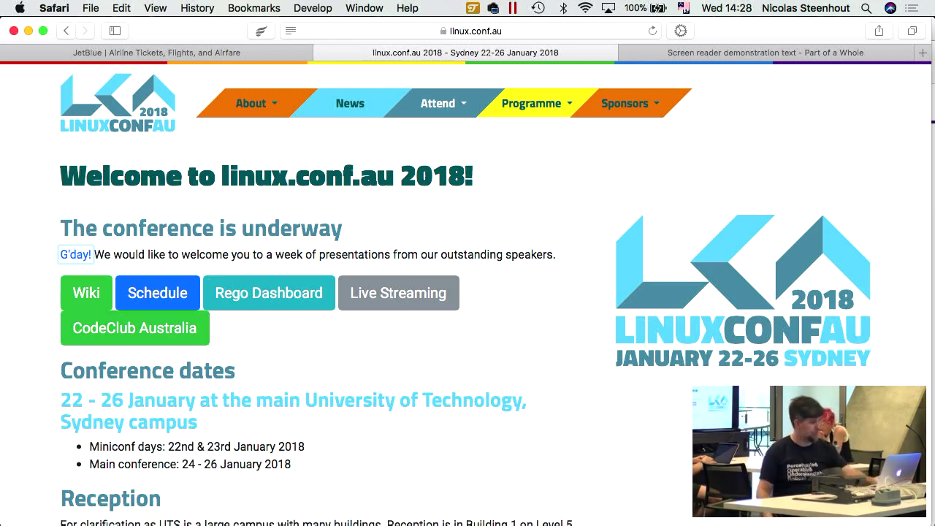
Switch back to Keynote at the "Keyboard" checklist slide.
key(super+Tab)
key(super+Tab)
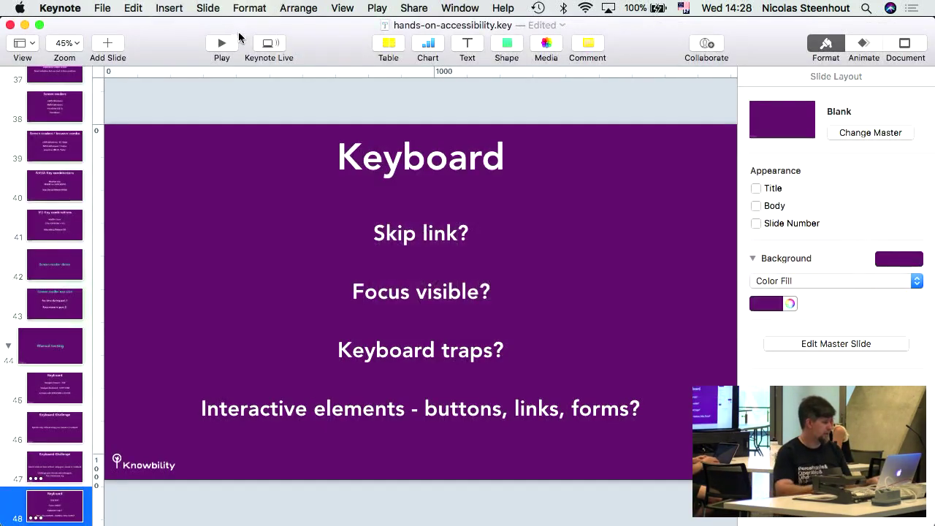
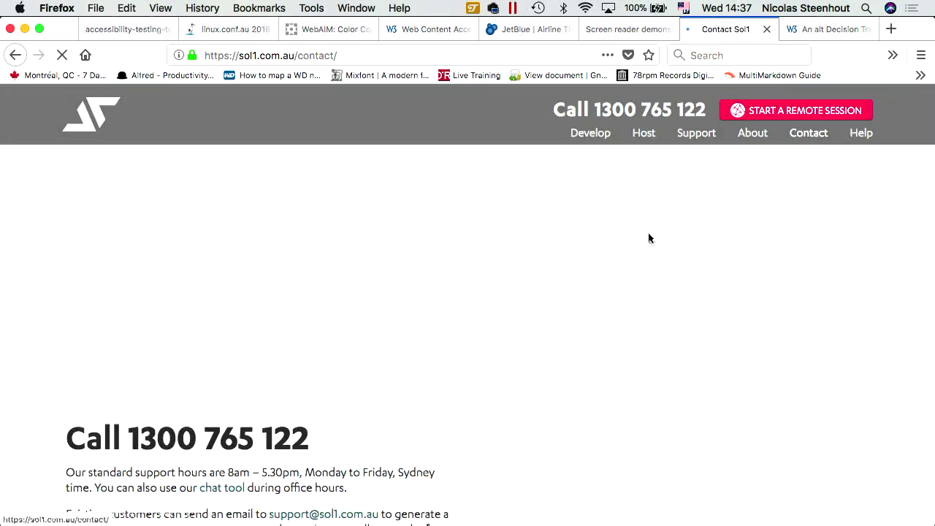
Inspect the Name field of the Make Contact form on the Sol1 contact page and shrink the developer tools to reveal the form.
scroll(603, 265, down, 5)
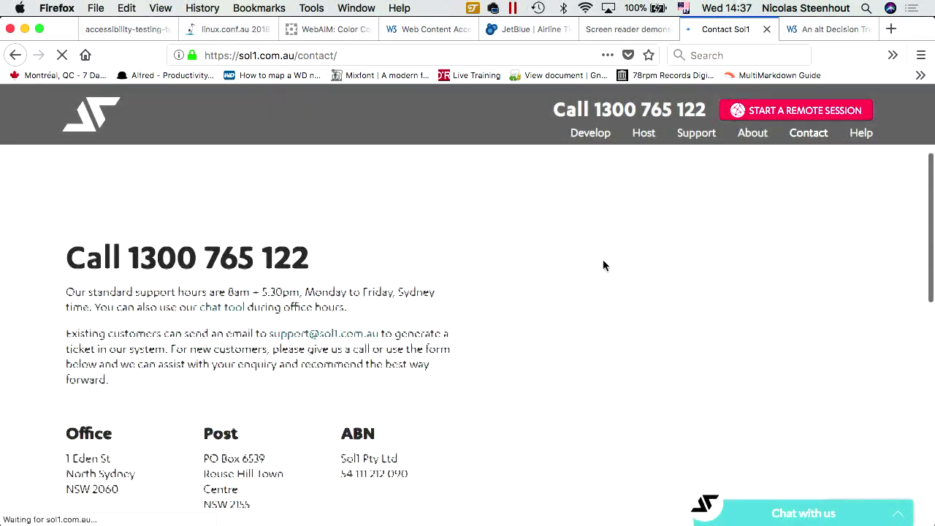
scroll(433, 407, down, 5)
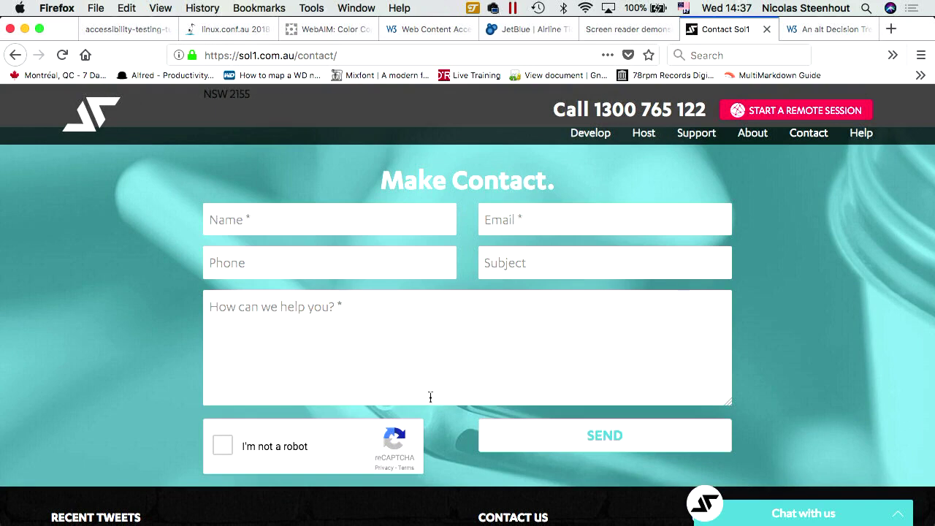
right_click(307, 213)
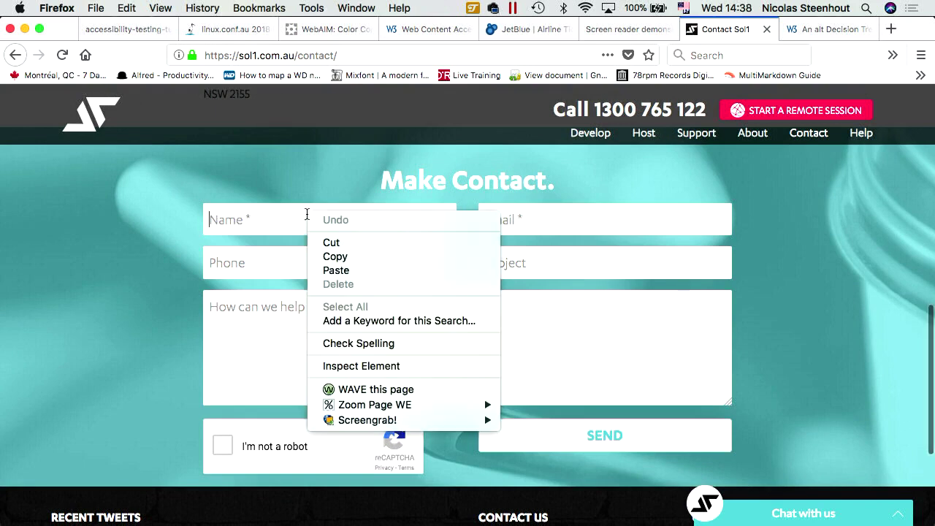
click(390, 367)
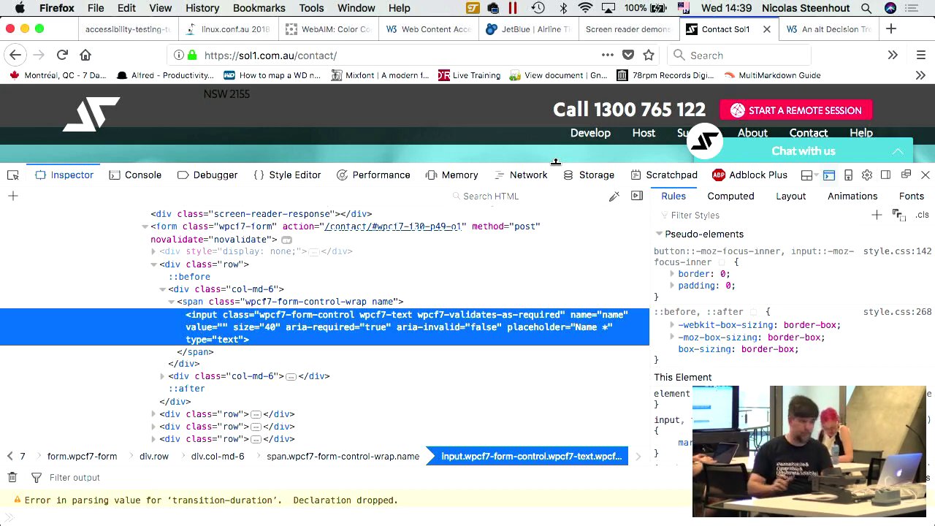
drag(556, 162, 554, 317)
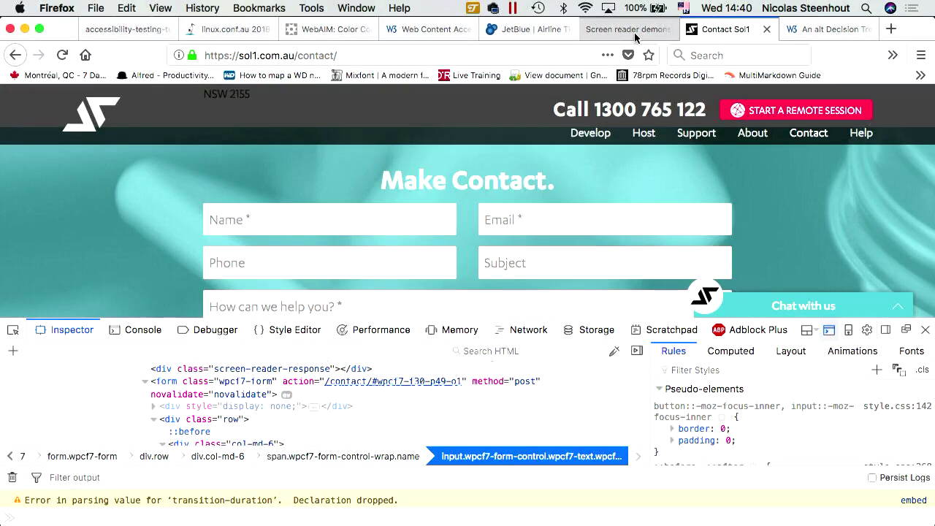
Switch to the screen reader demonstration text page and inspect the search field in its footer.
click(634, 32)
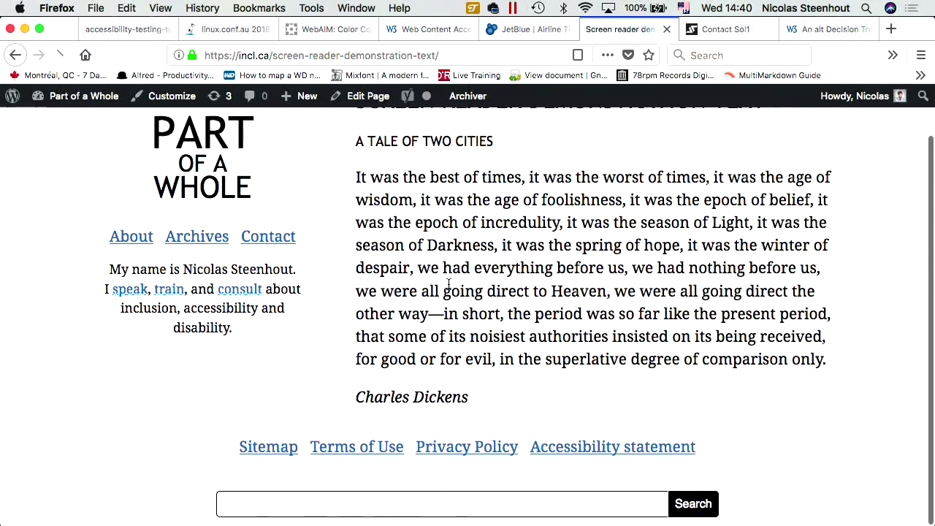
right_click(258, 502)
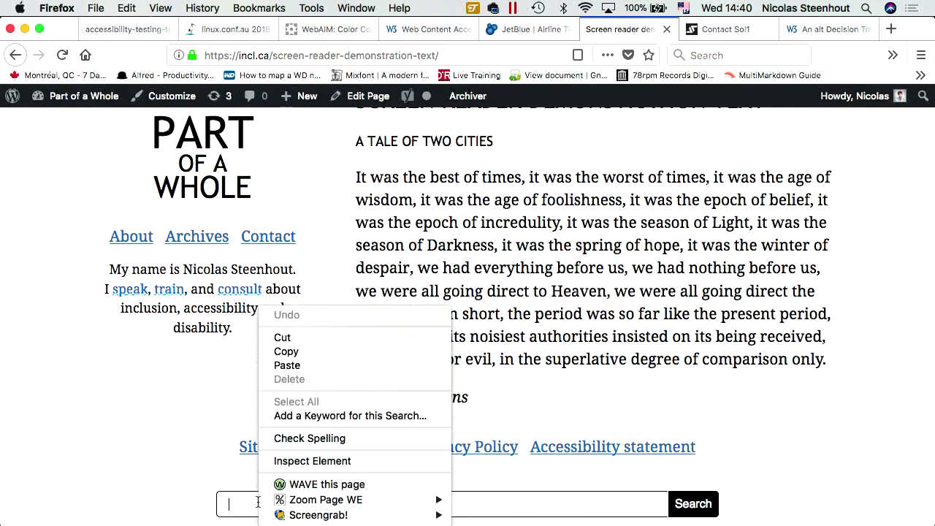
click(323, 462)
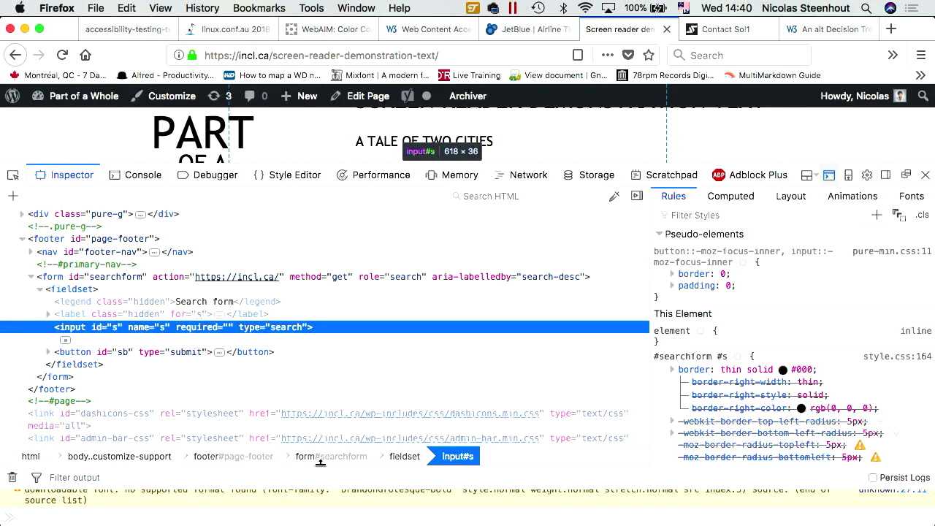
Expand the search field's hidden label in the markup and disable its "display: none !important" rule.
click(48, 315)
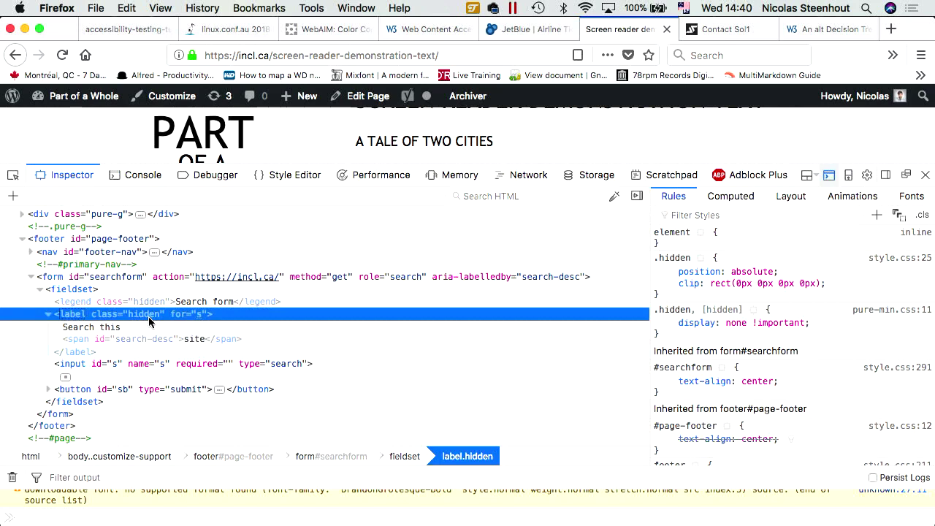
mouse_move(683, 286)
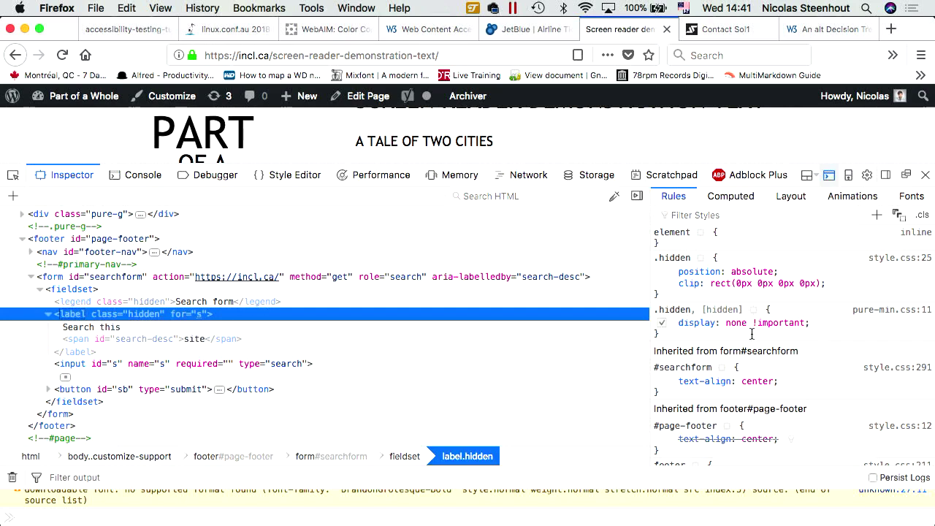
click(662, 323)
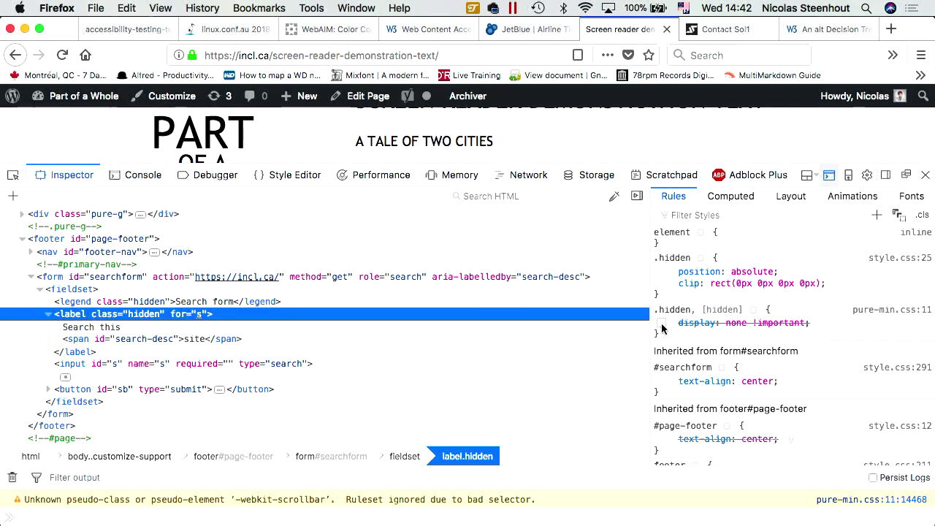
Switch to Keynote and advance to the "Forms" slide about error messages, inline validation, focus management and aria-describedby.
key(super+Tab)
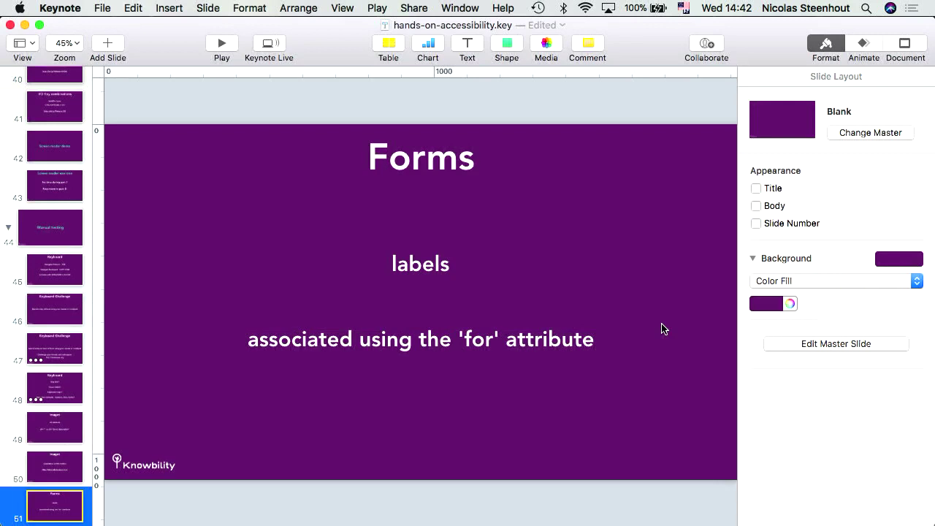
key(Down)
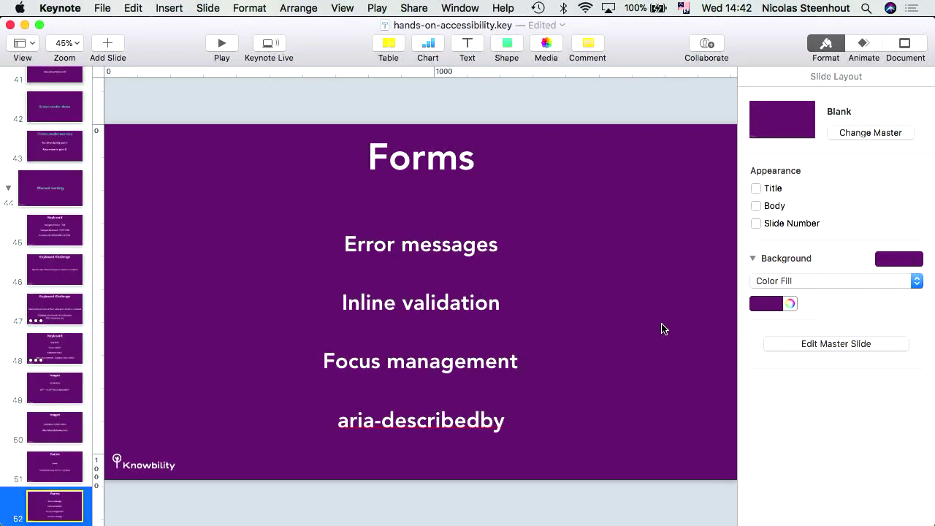
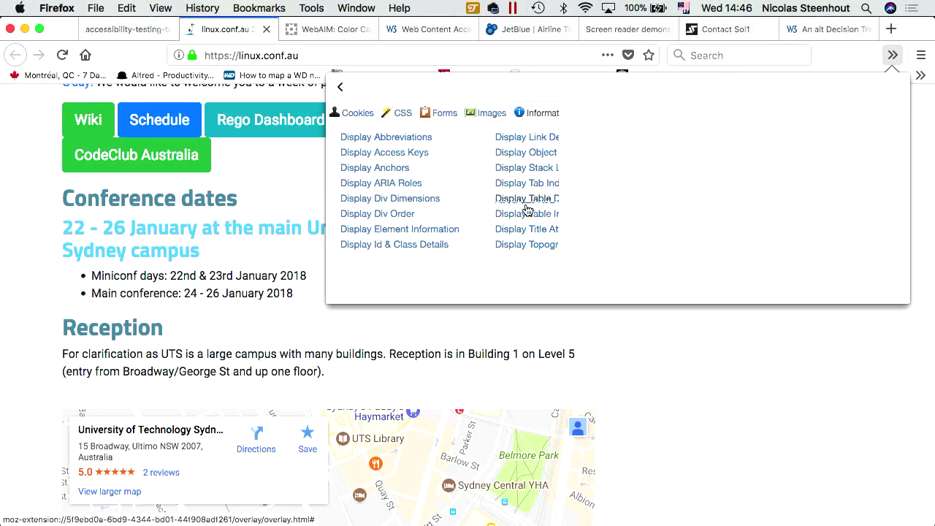
key(super+Tab)
key(super+Tab)
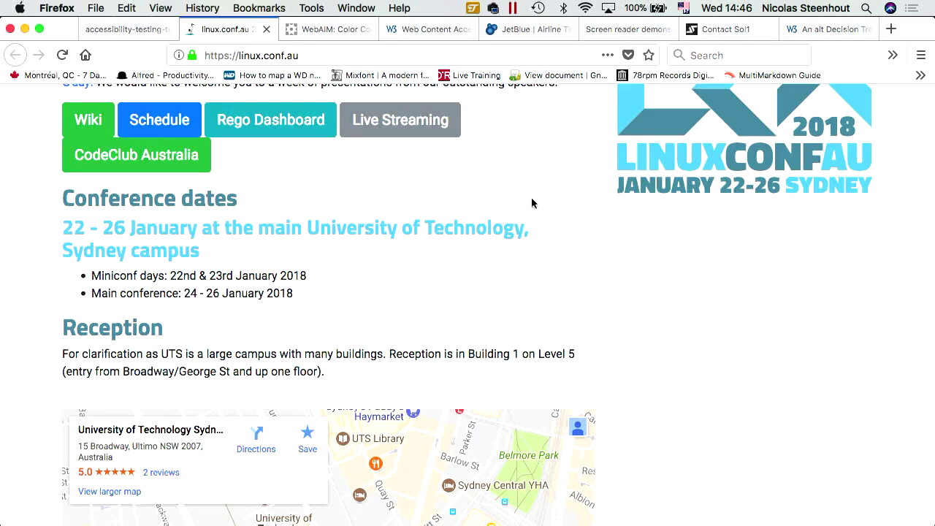
click(893, 55)
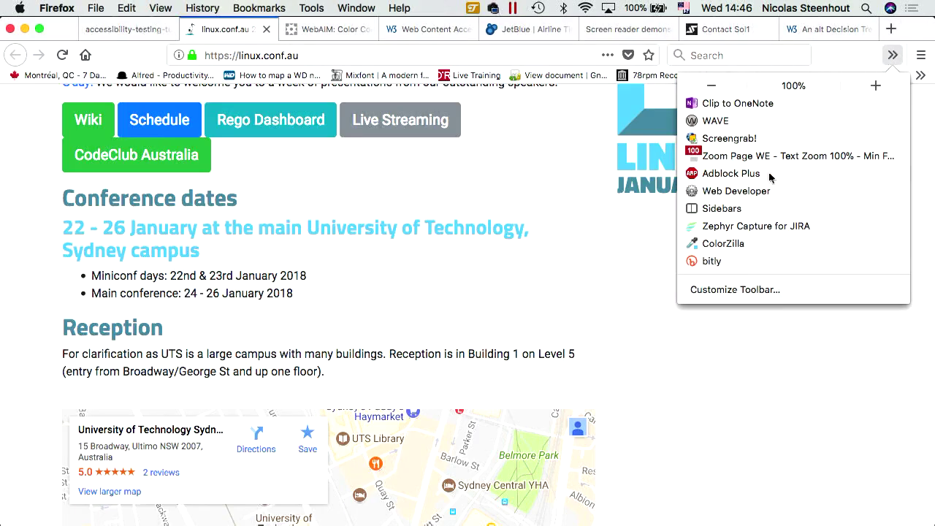
click(737, 191)
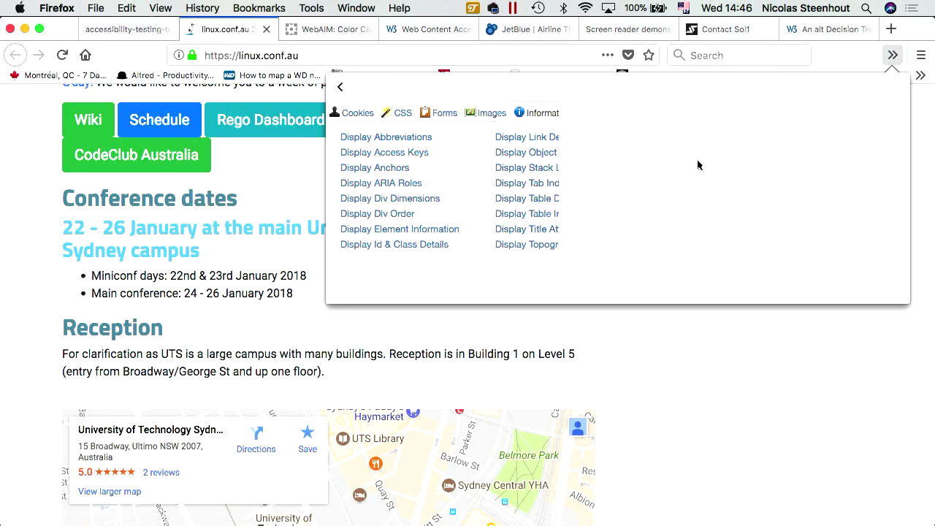
click(342, 90)
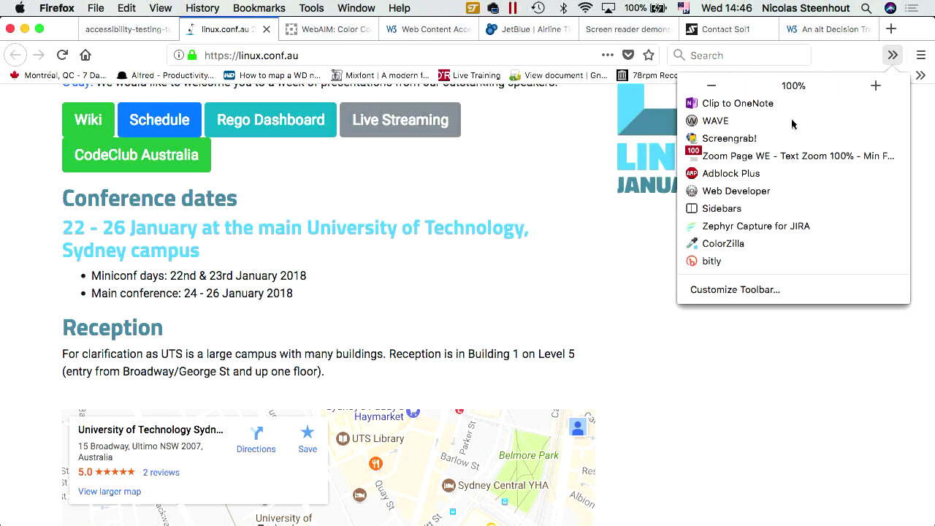
click(717, 187)
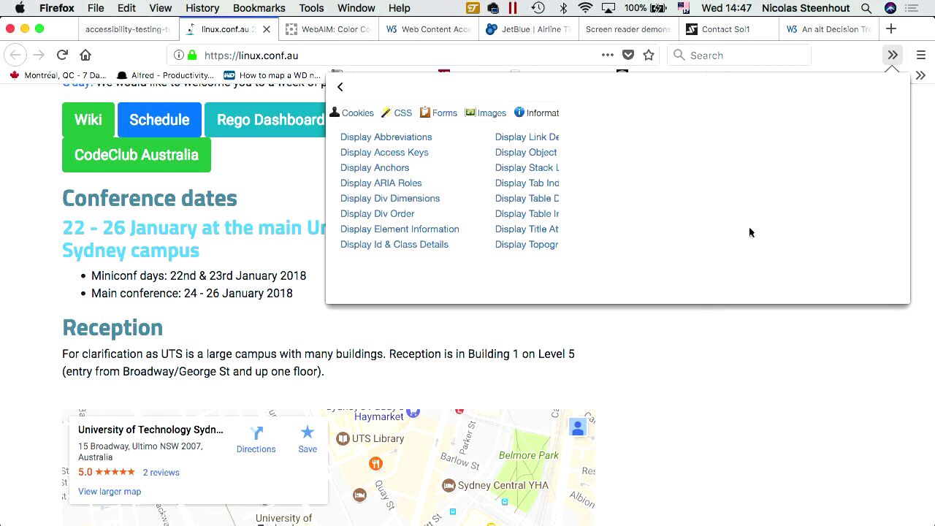
click(760, 390)
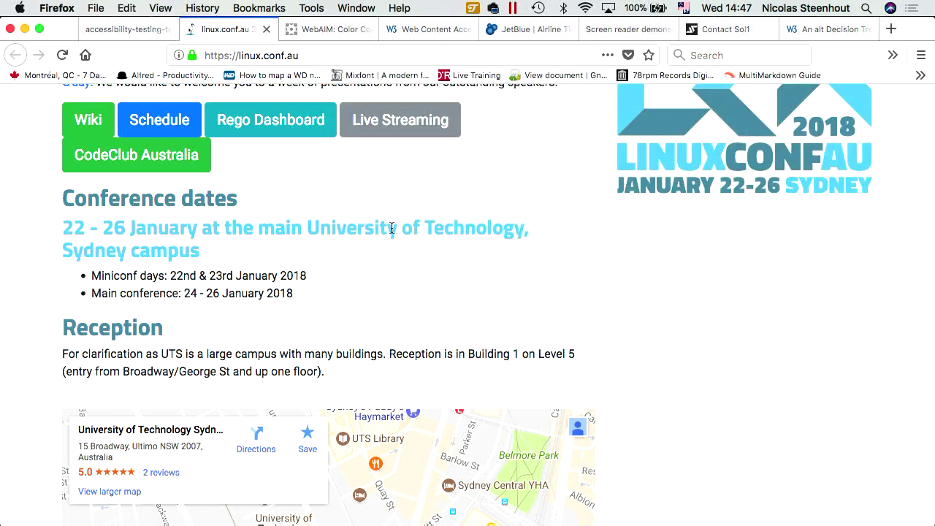
Run the WAVE evaluation on the linux.conf.au page and review its detailed list of errors, alerts and structural elements.
click(893, 56)
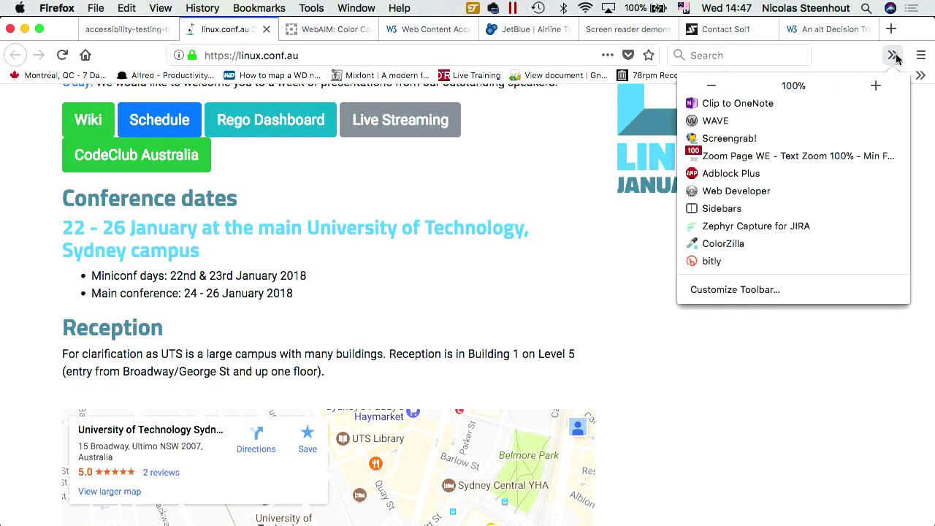
click(729, 122)
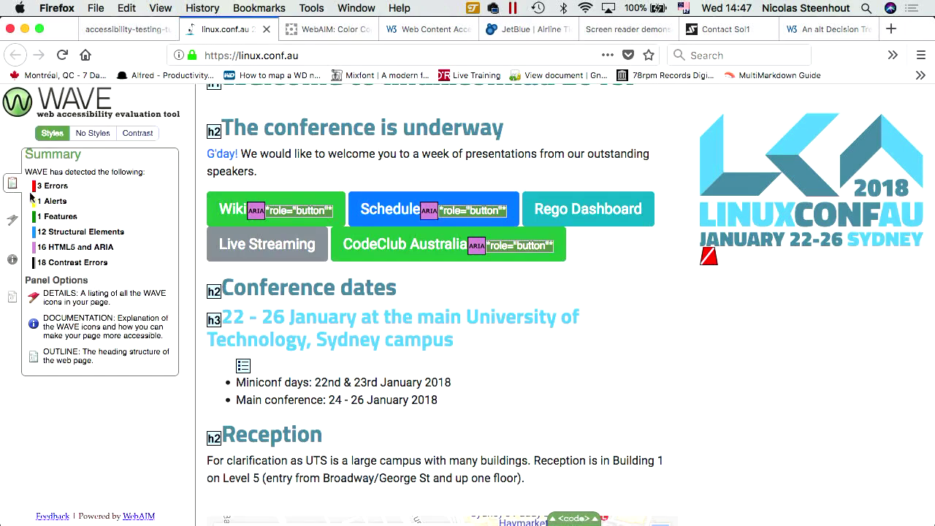
click(12, 222)
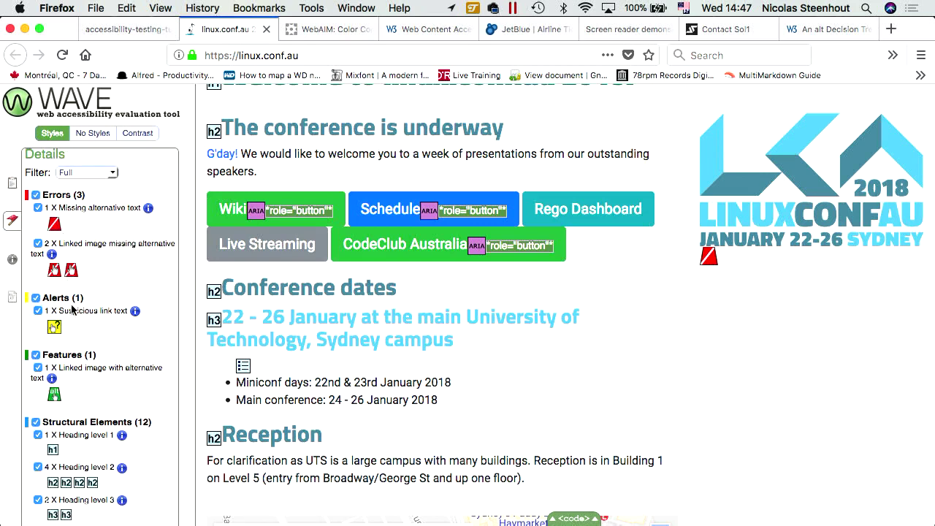
scroll(94, 409, down, 5)
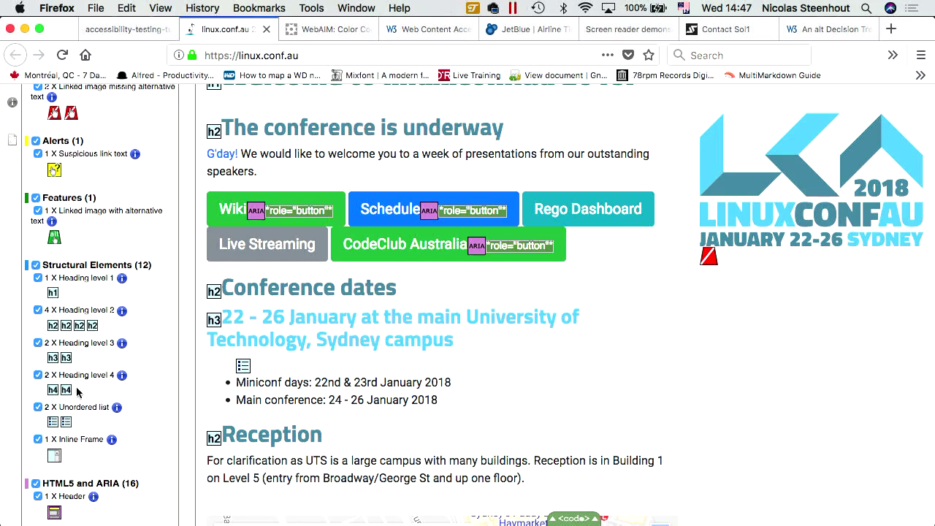
scroll(366, 366, up, 2)
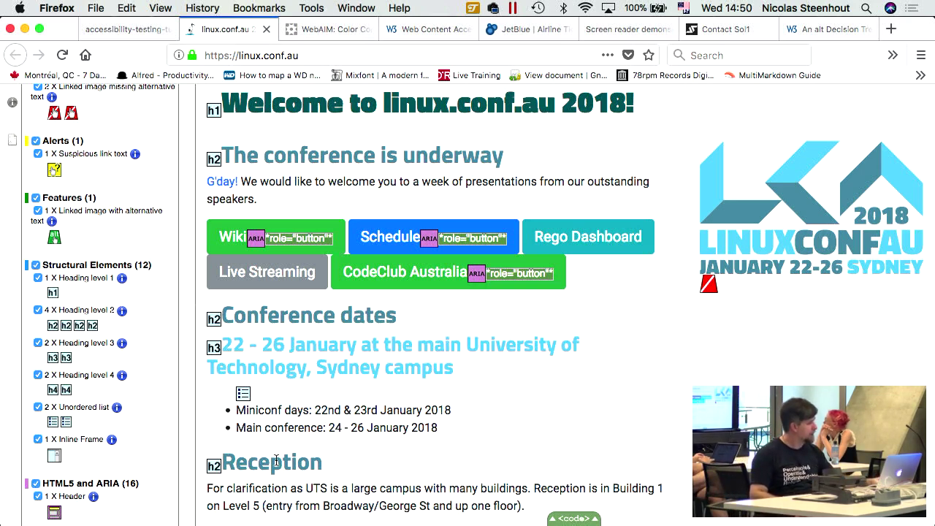
Switch to Safari's screen reader demonstration text page, inspect its markup for the language attribute and close the inspector.
key(super+Tab)
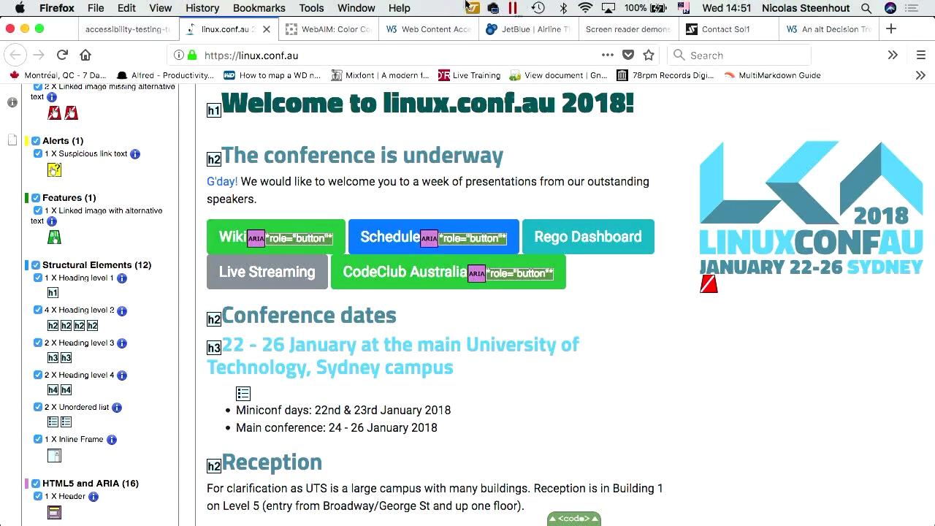
click(620, 31)
scroll(476, 175, up, 2)
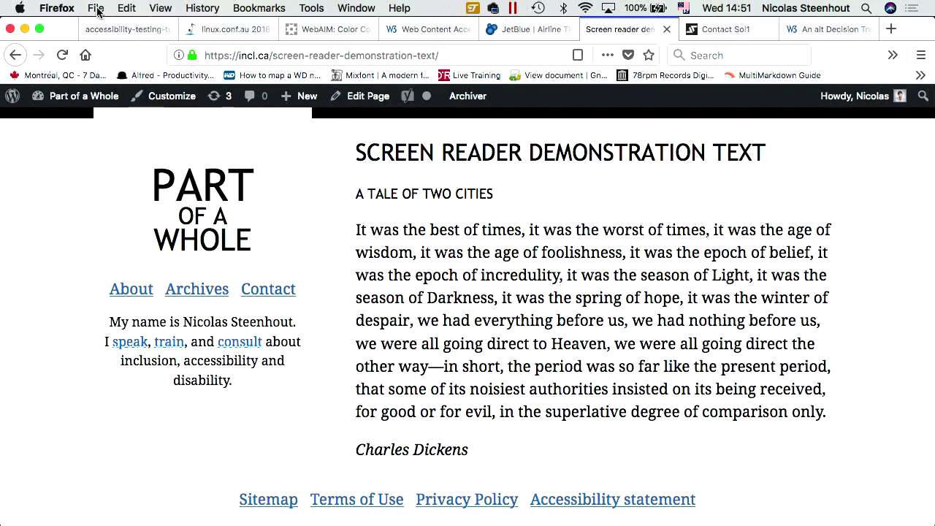
key(super+Tab)
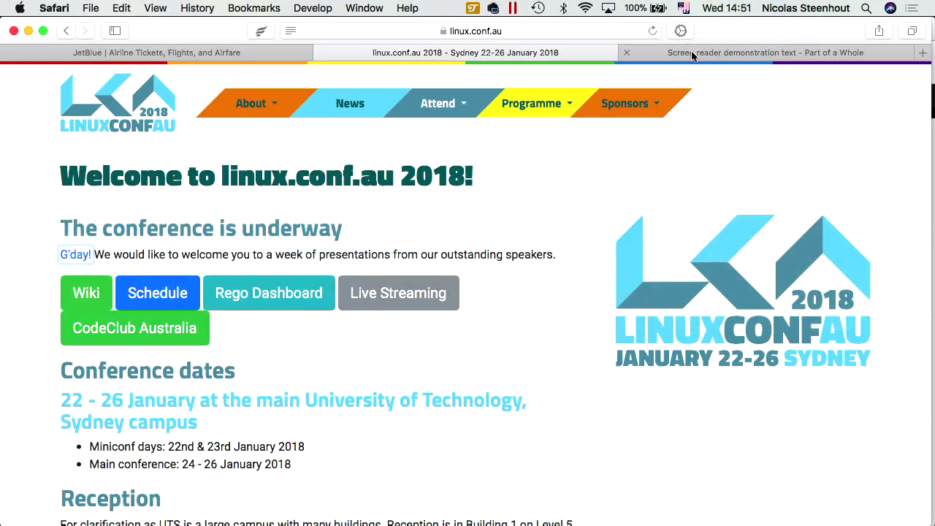
click(693, 52)
right_click(574, 121)
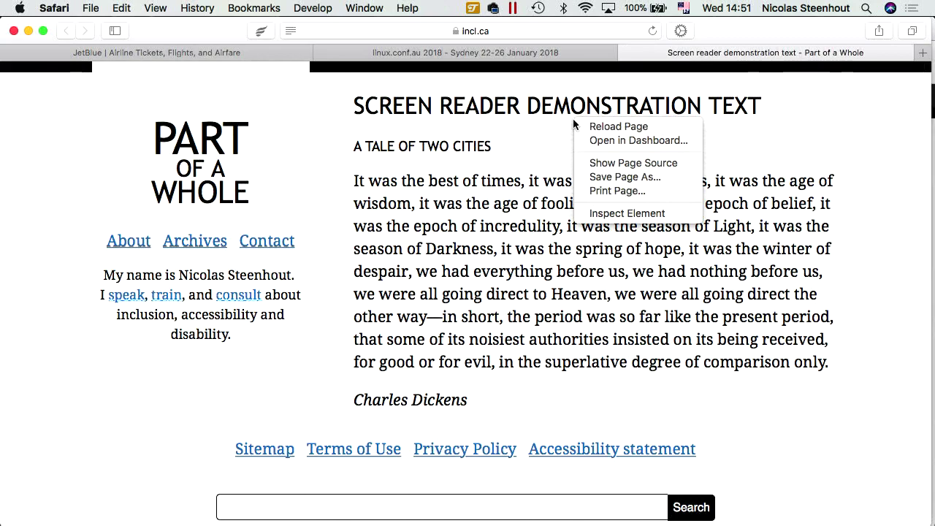
click(627, 213)
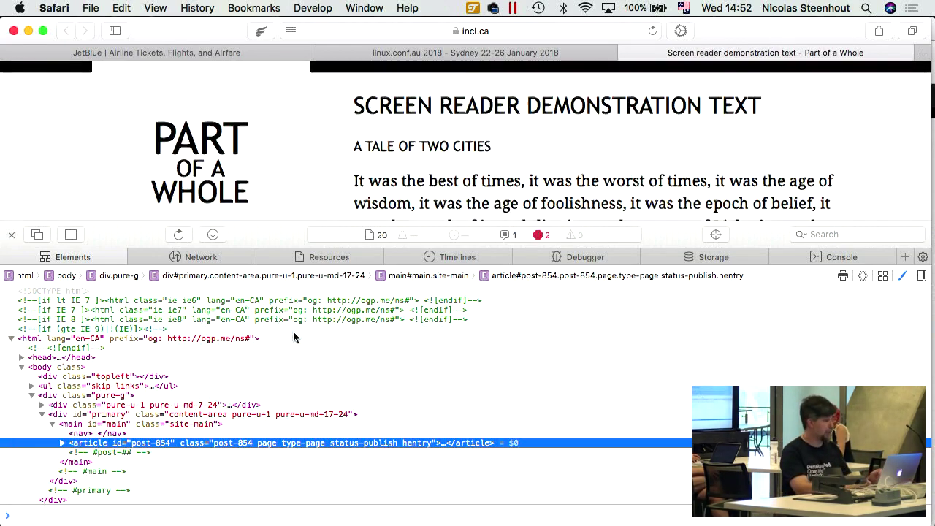
click(12, 234)
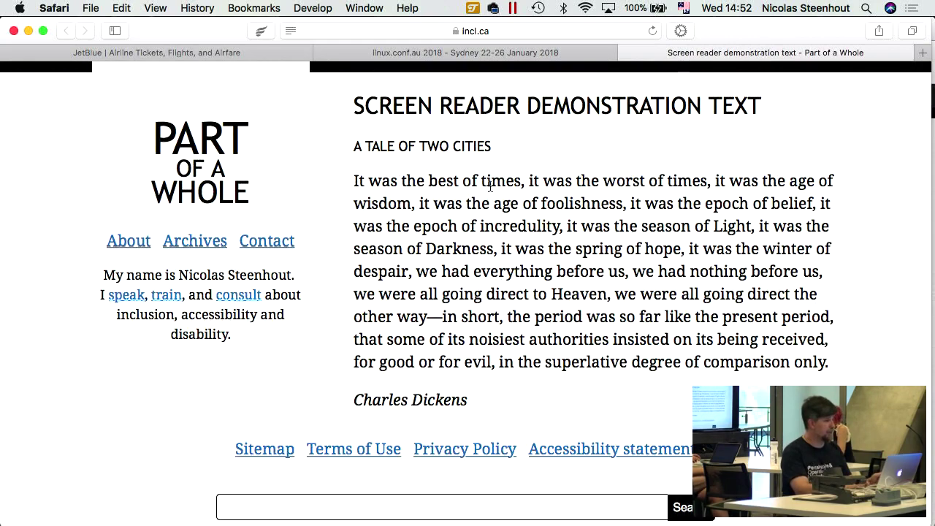
Go to the Part of a Whole home page and switch it to the French version.
drag(490, 186, 487, 142)
click(212, 162)
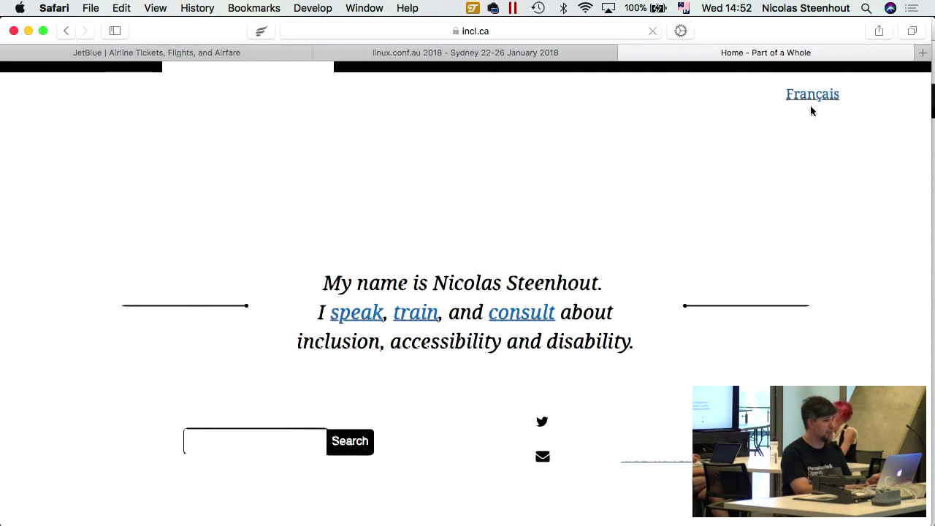
click(824, 97)
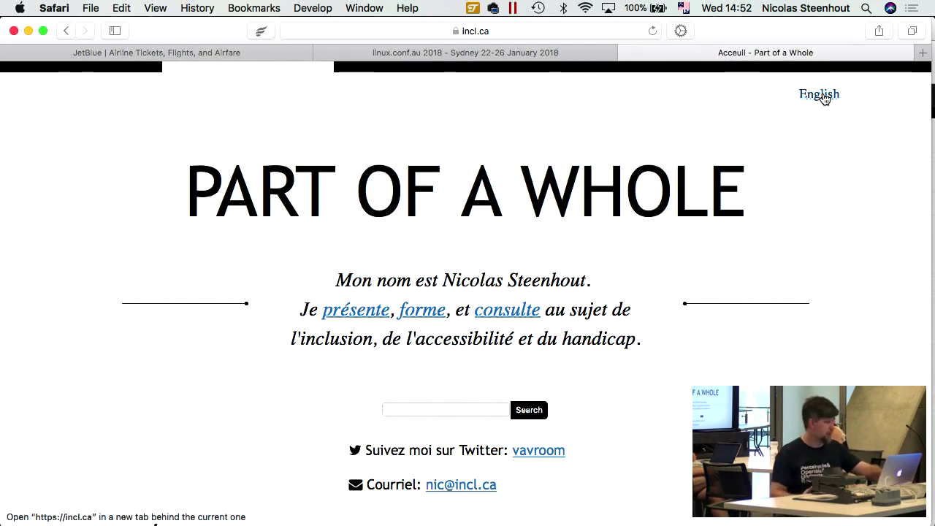
Turn on VoiceOver, move through the French home page up to the "forme" link, and turn VoiceOver off.
key(super+F5)
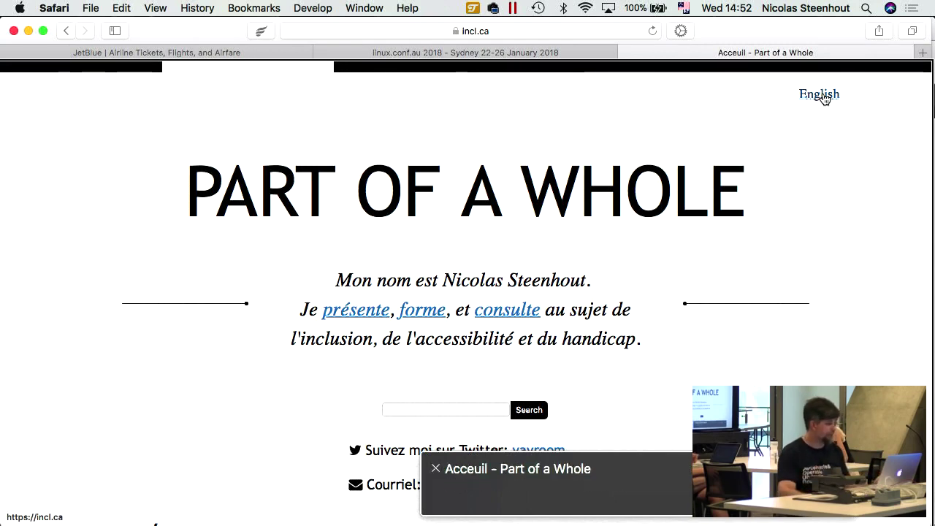
key(Tab)
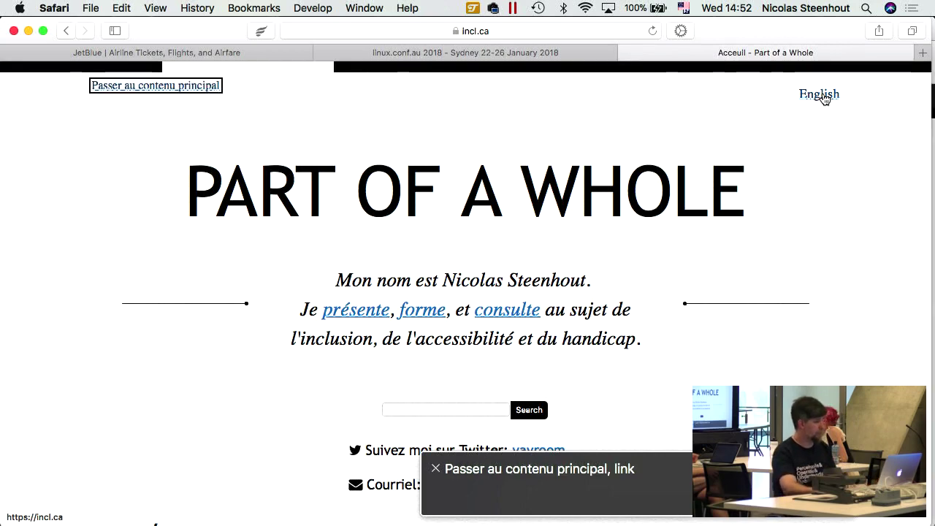
key(Tab)
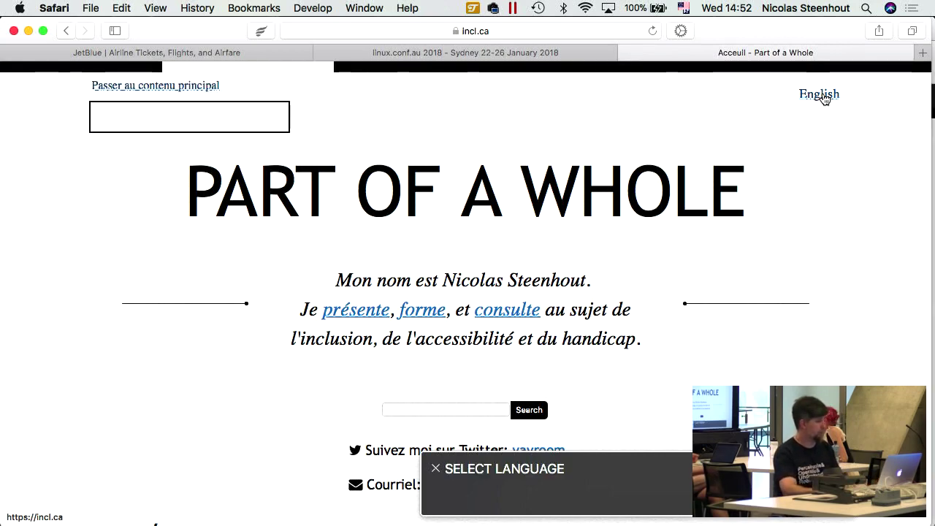
key(Tab)
key(Tab)
key(ctrl+alt+Right)
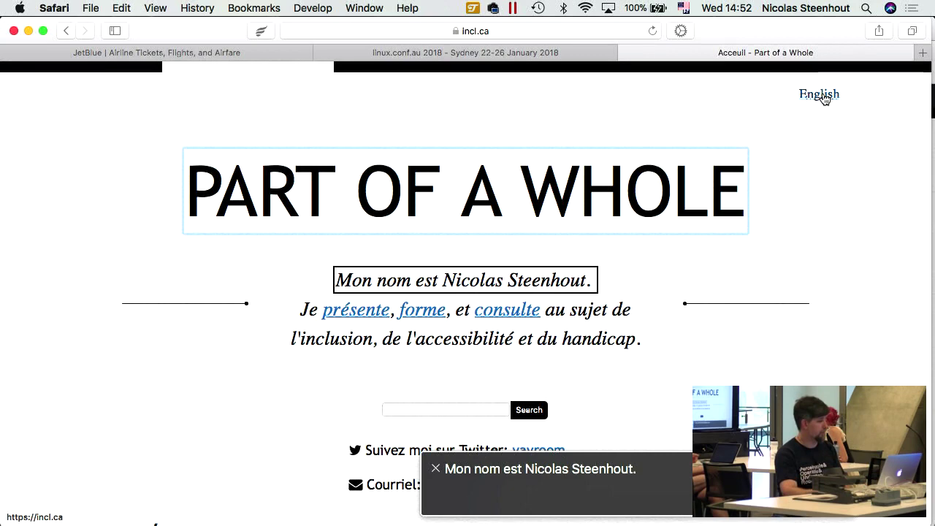
key(Tab)
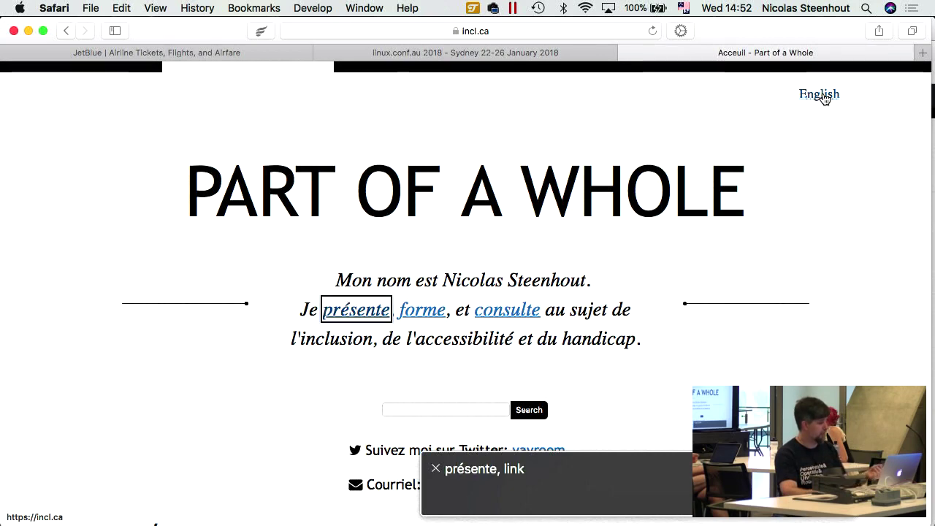
key(Tab)
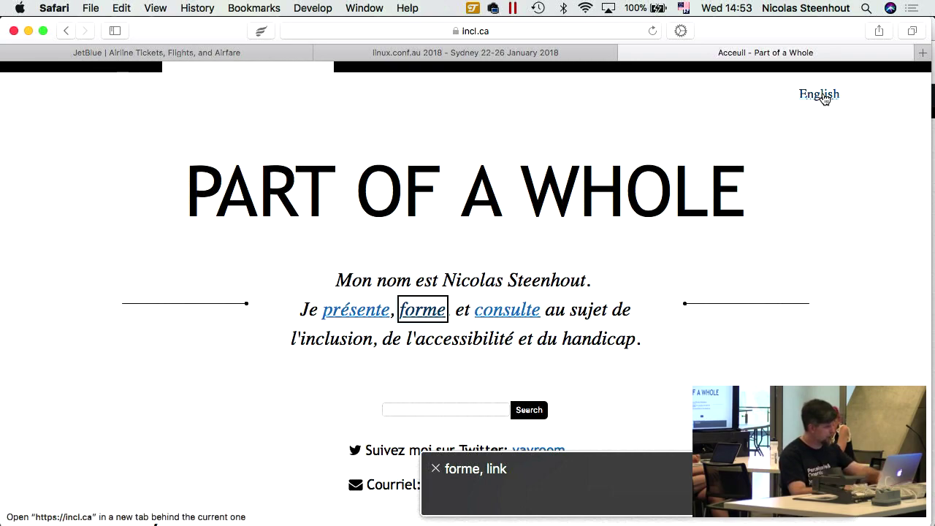
key(super+F5)
Switch to Keynote and advance to the "Text resize to 200%" slide.
key(super+Tab)
key(super+Tab)
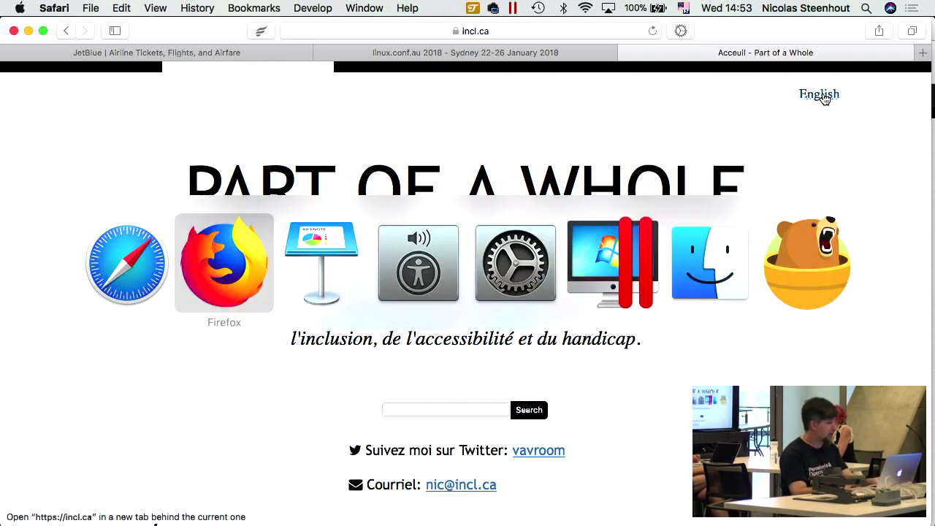
key(Down)
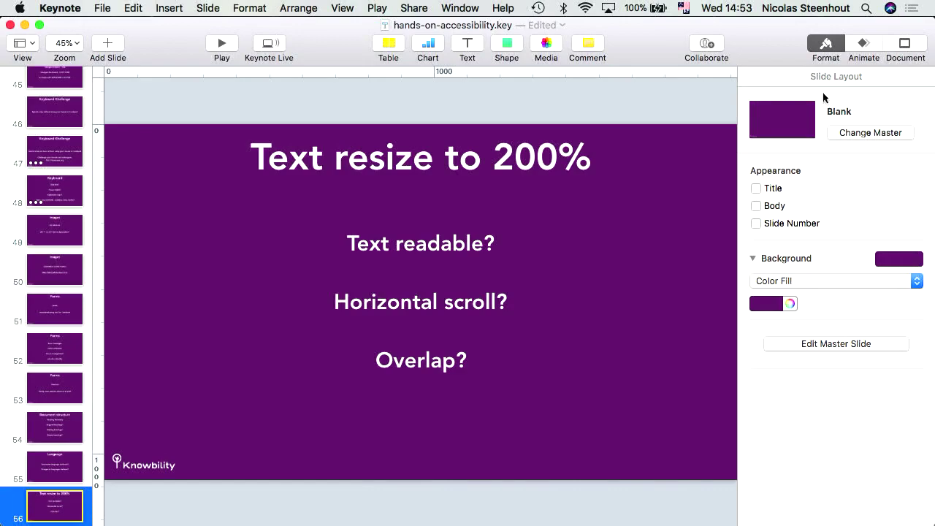
Switch to Firefox's linux.conf.au page and reload it to clear the WAVE annotations.
key(super+Tab)
key(super+Tab)
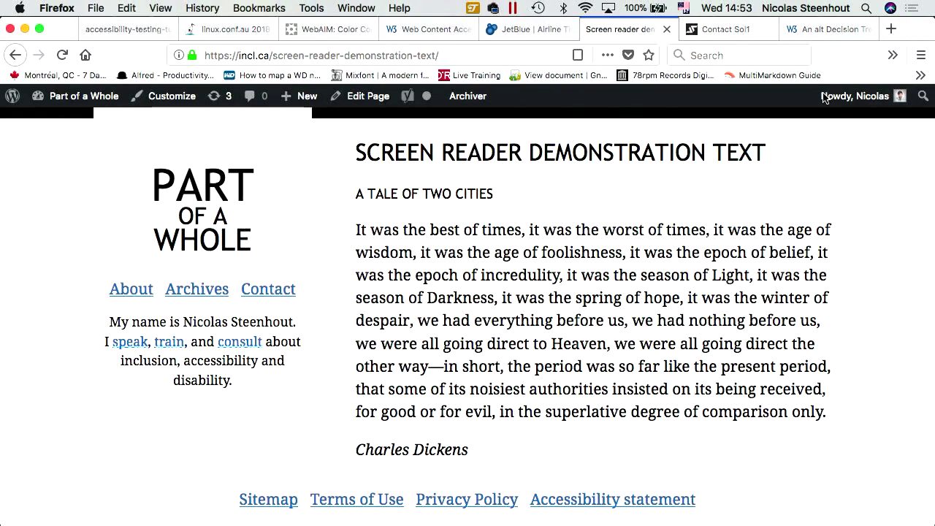
key(super+2)
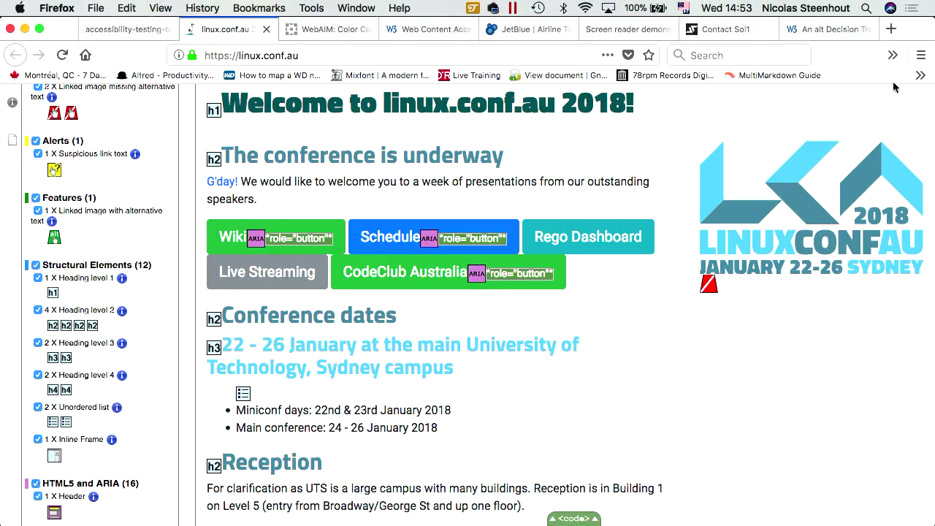
click(893, 55)
click(733, 129)
key(super+r)
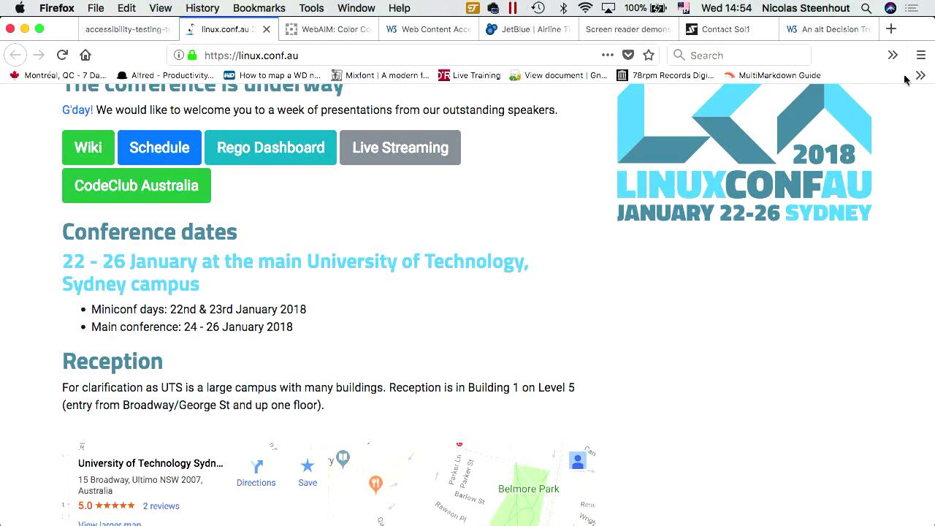
Enlarge only the text of the linux.conf.au page to 200% with Zoom Page WE.
click(893, 55)
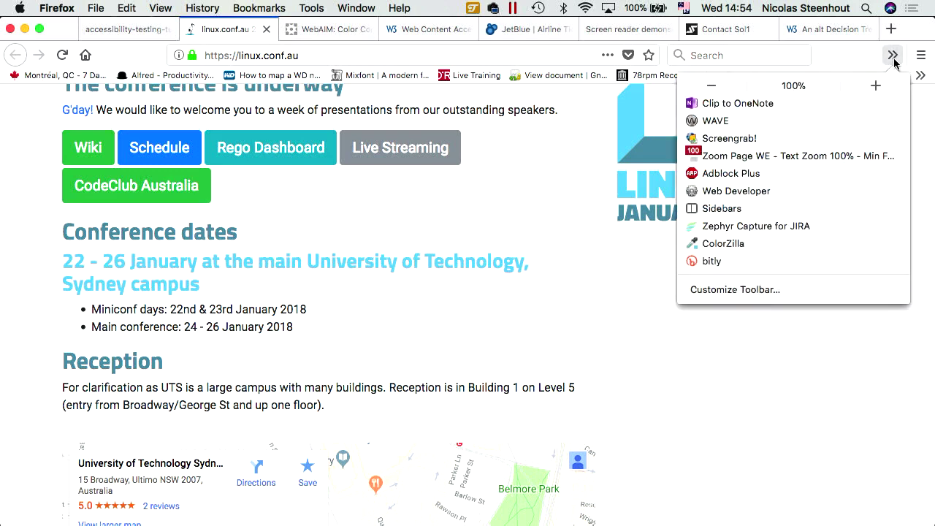
click(814, 161)
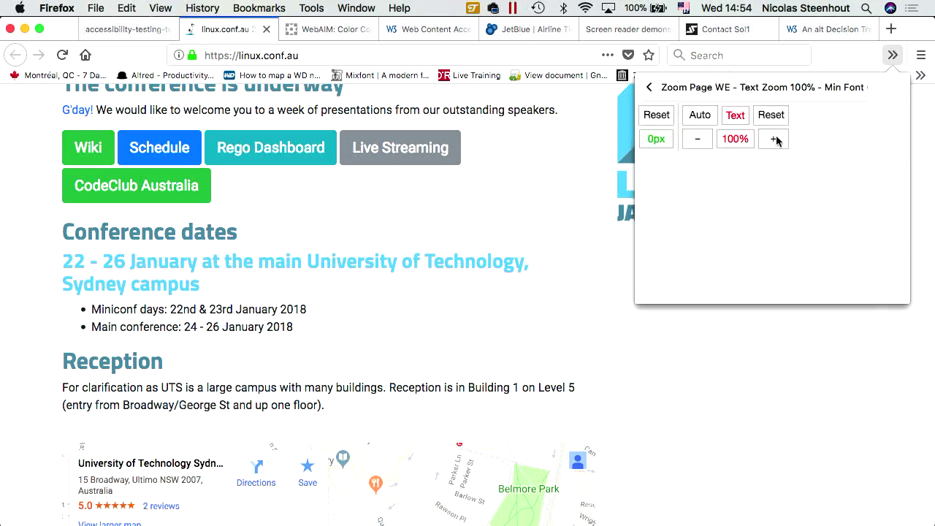
click(773, 139)
click(541, 153)
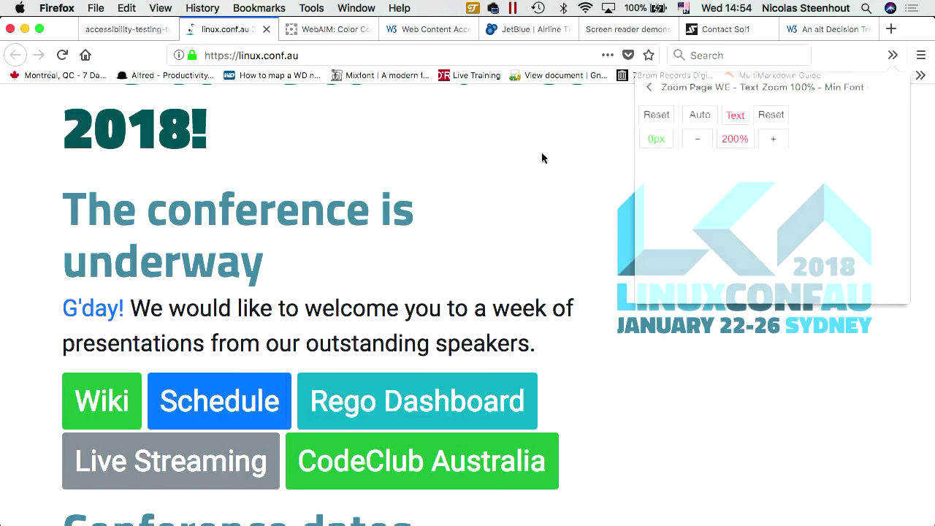
Check the main navigation with enlarged text by opening the About and Attend submenus, and close them.
scroll(542, 154, up, 5)
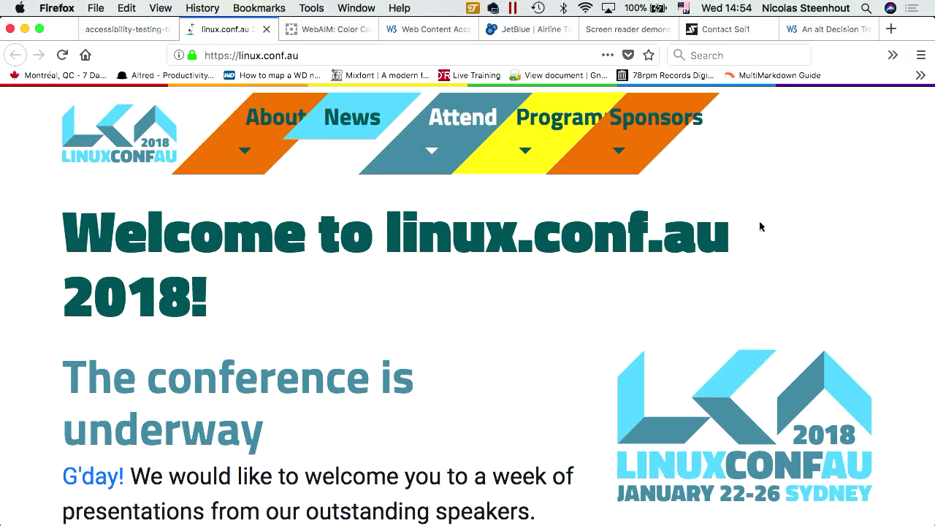
click(242, 130)
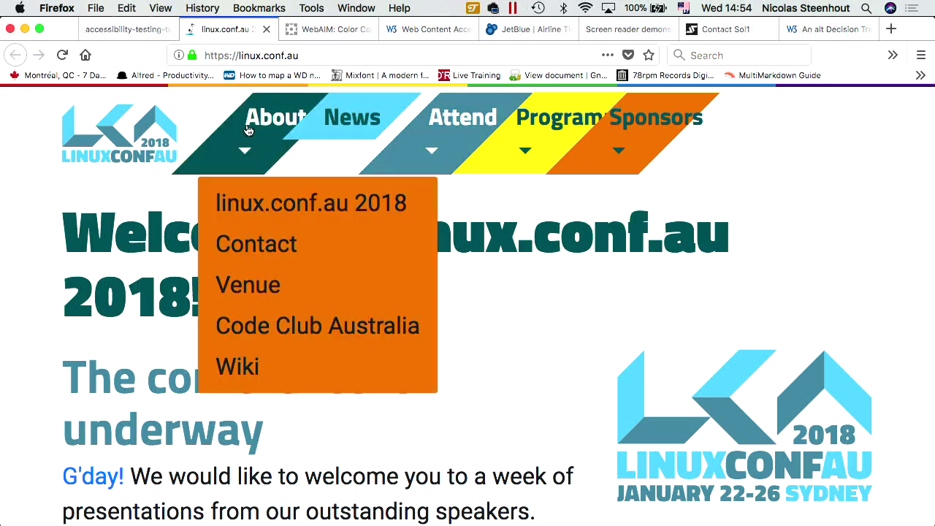
click(459, 148)
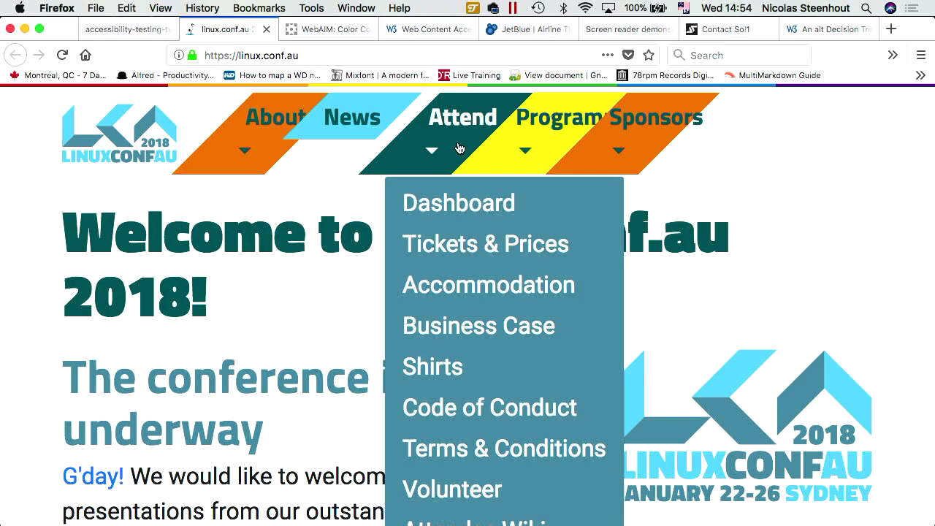
scroll(458, 149, down, 5)
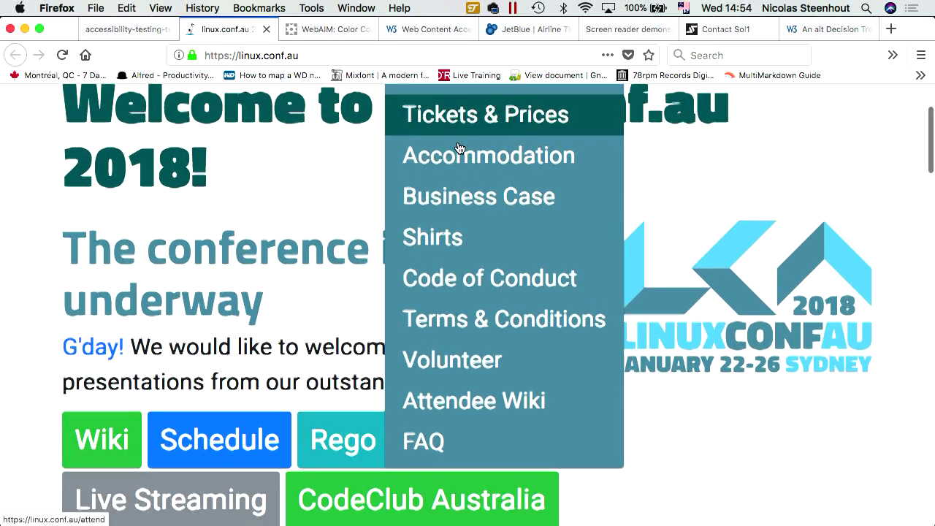
scroll(459, 149, up, 5)
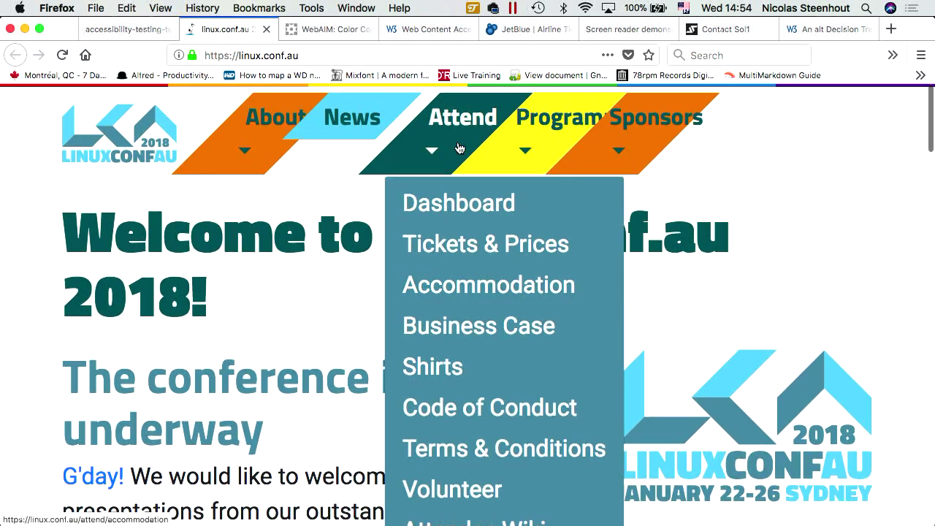
click(719, 250)
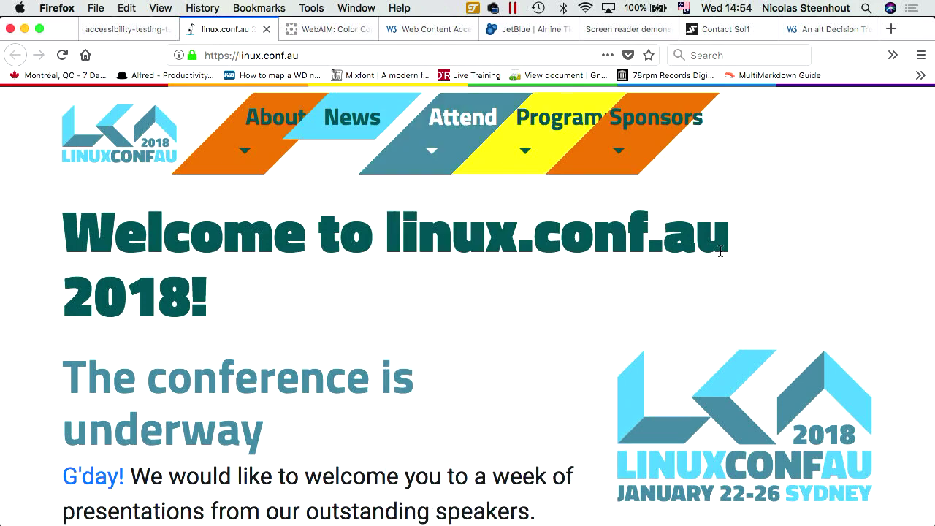
Examine the linux.conf.au home page from header to footer for text overlap or clipping at 200% text size.
scroll(720, 251, down, 10)
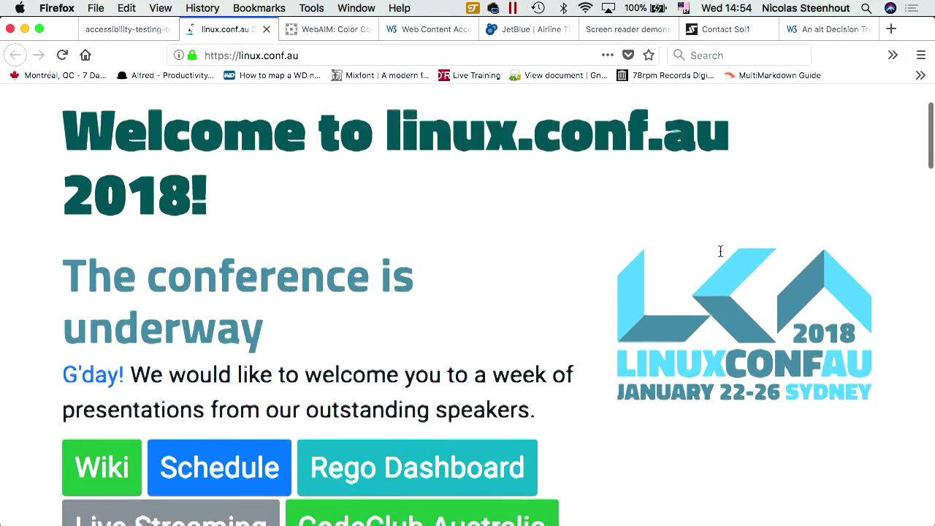
scroll(721, 252, down, 7)
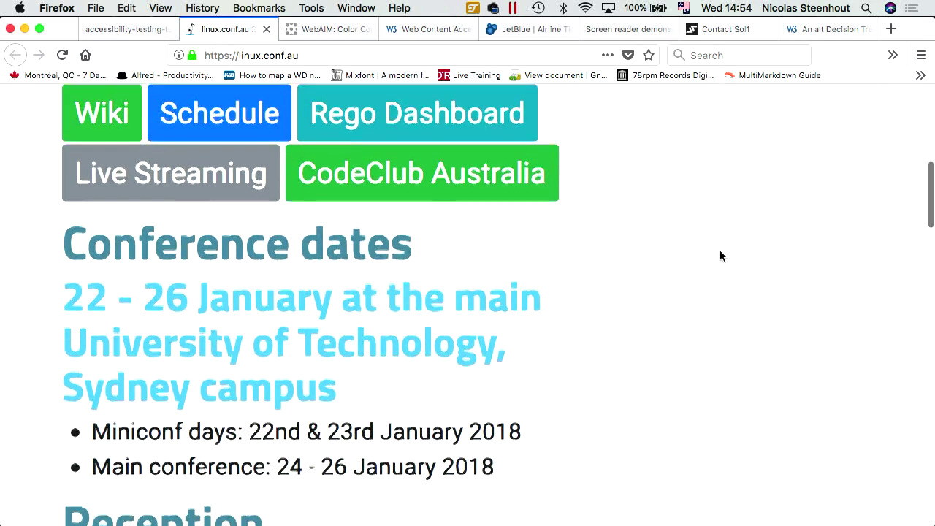
scroll(720, 256, down, 13)
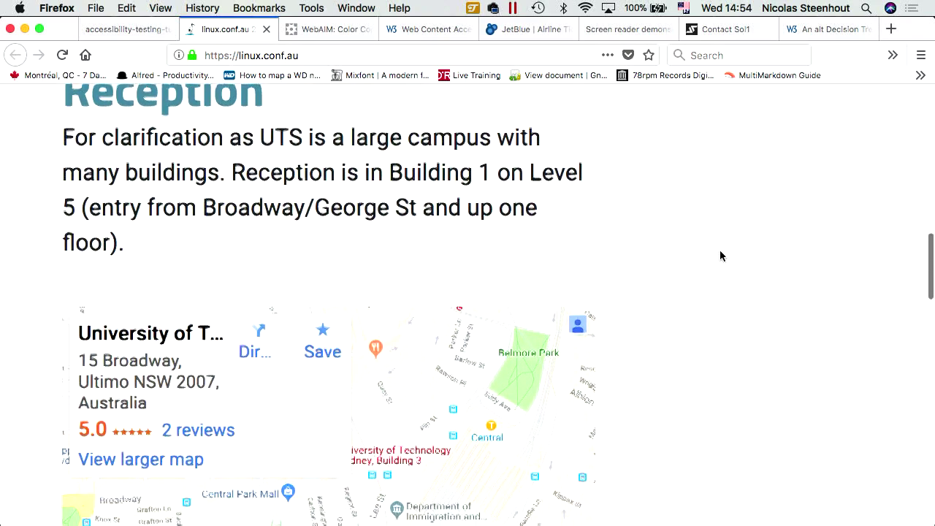
scroll(720, 255, down, 5)
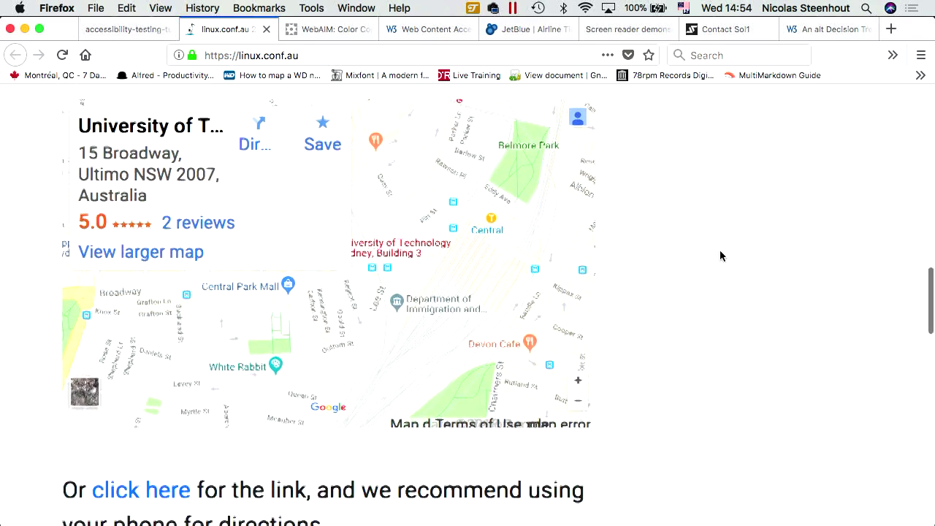
scroll(720, 256, down, 8)
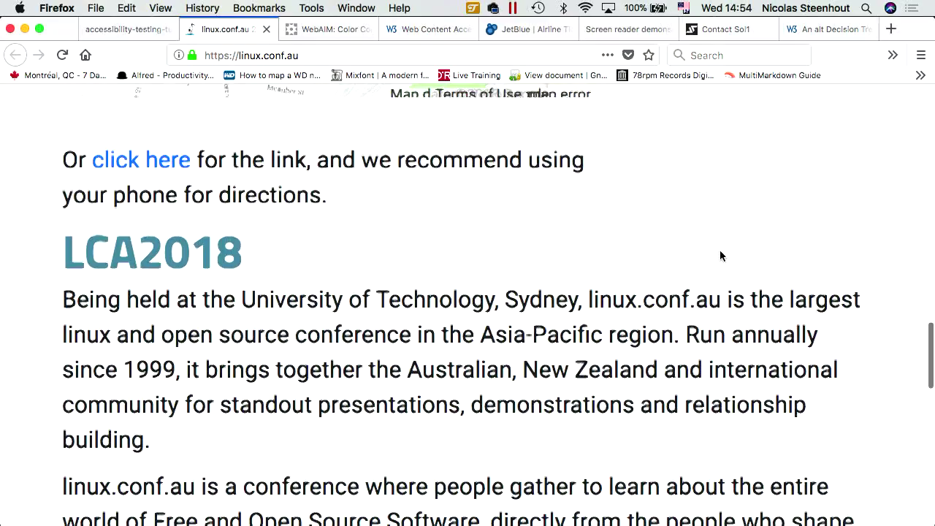
scroll(720, 251, down, 17)
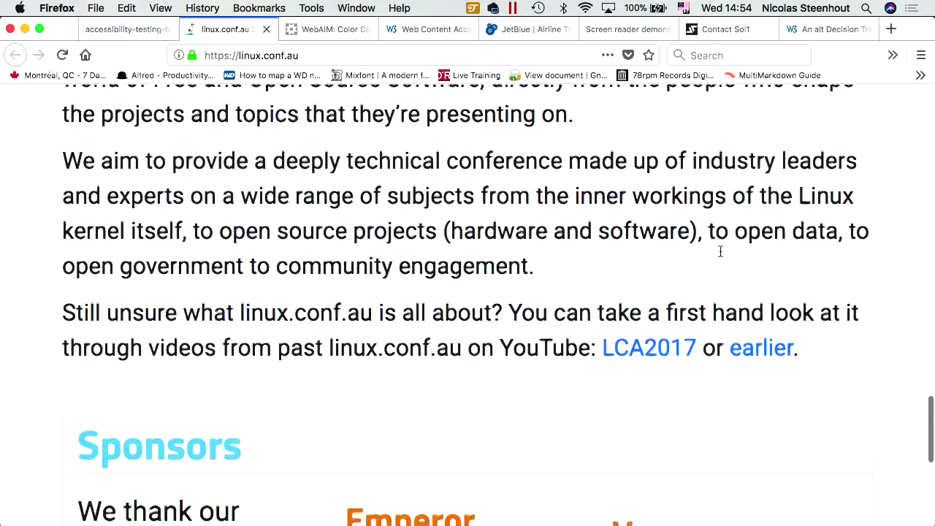
scroll(721, 251, down, 3)
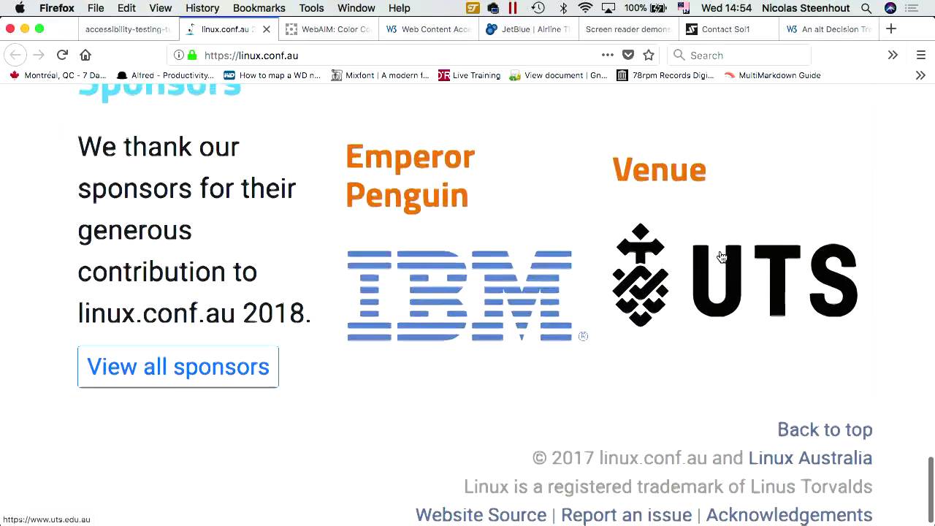
scroll(721, 256, up, 20)
scroll(722, 256, up, 7)
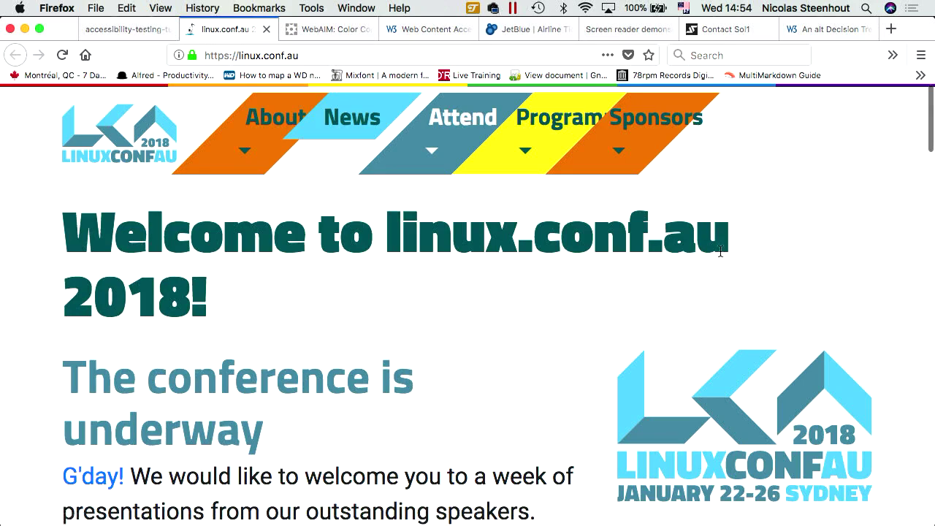
Increase the text zoom of the linux.conf.au page to 300% with Zoom Page WE.
click(894, 55)
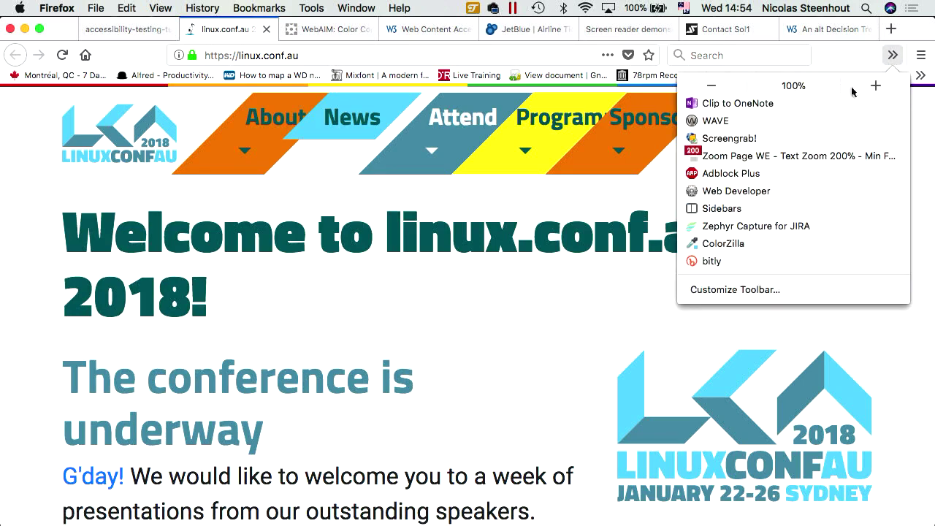
click(815, 158)
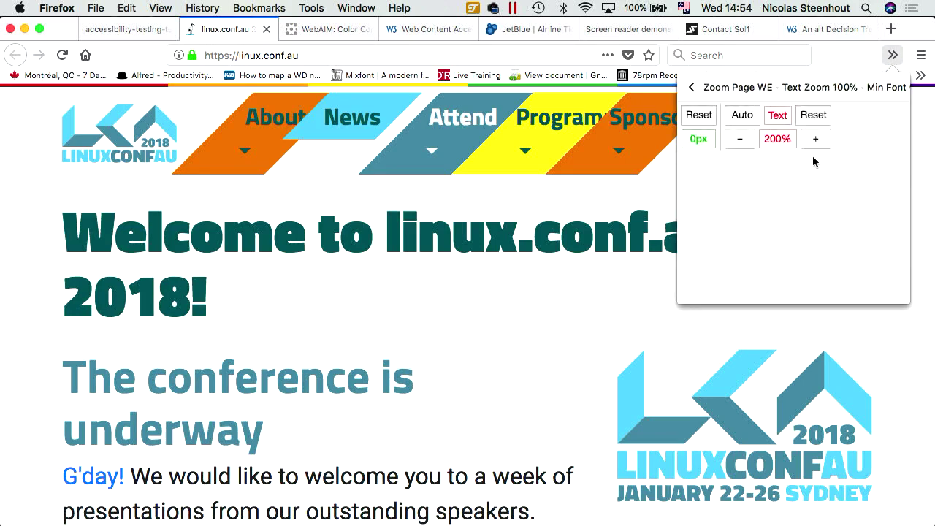
click(774, 139)
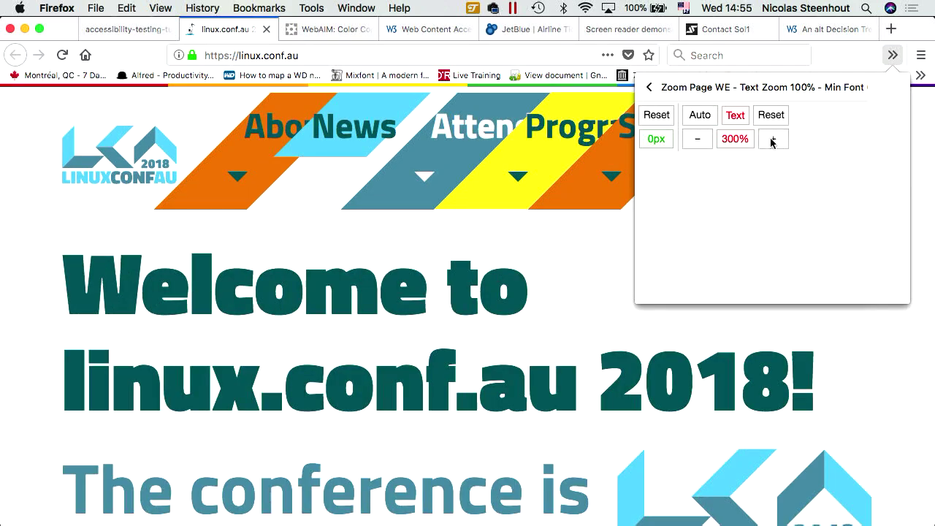
click(585, 253)
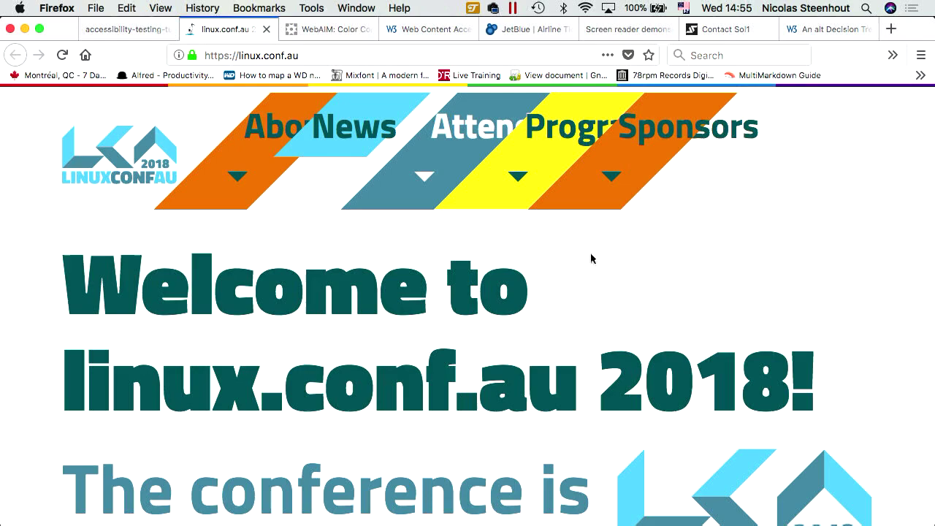
Examine how the headings, link buttons and conference dates of the linux.conf.au page reflow at 300% text size.
scroll(802, 271, down, 1)
scroll(803, 272, up, 1)
scroll(803, 271, down, 5)
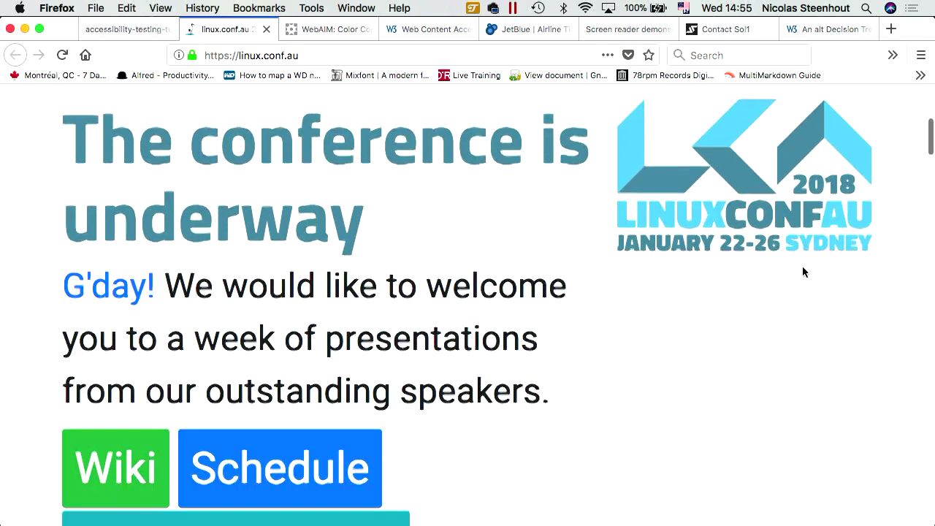
scroll(802, 272, down, 5)
scroll(803, 271, down, 8)
scroll(802, 268, up, 1)
scroll(802, 269, down, 3)
scroll(803, 269, up, 7)
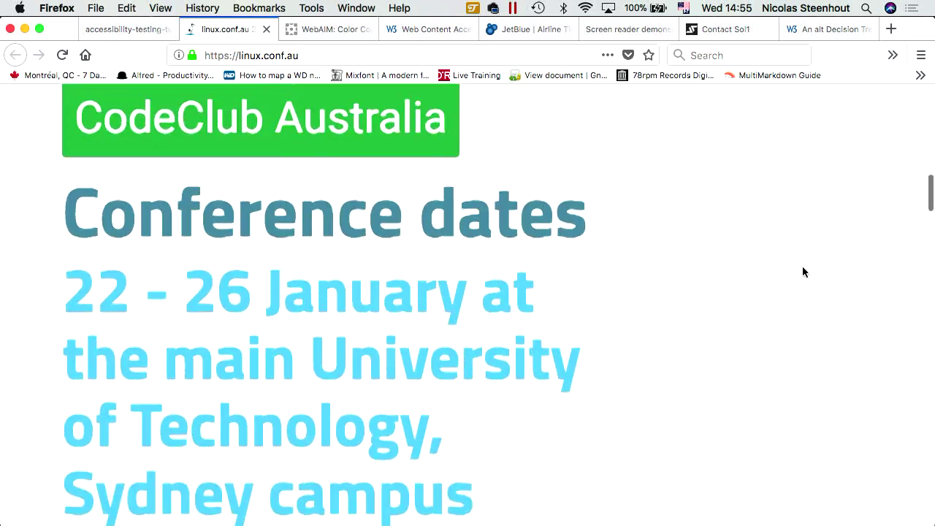
scroll(802, 272, up, 1)
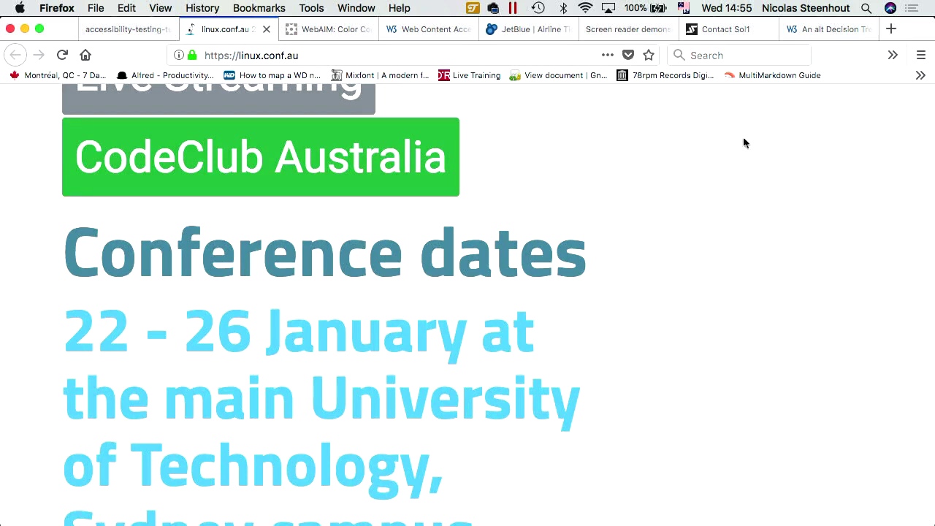
On the Sol1 contact page, close the developer tools and set the Zoom Page WE text zoom to 200%.
click(730, 30)
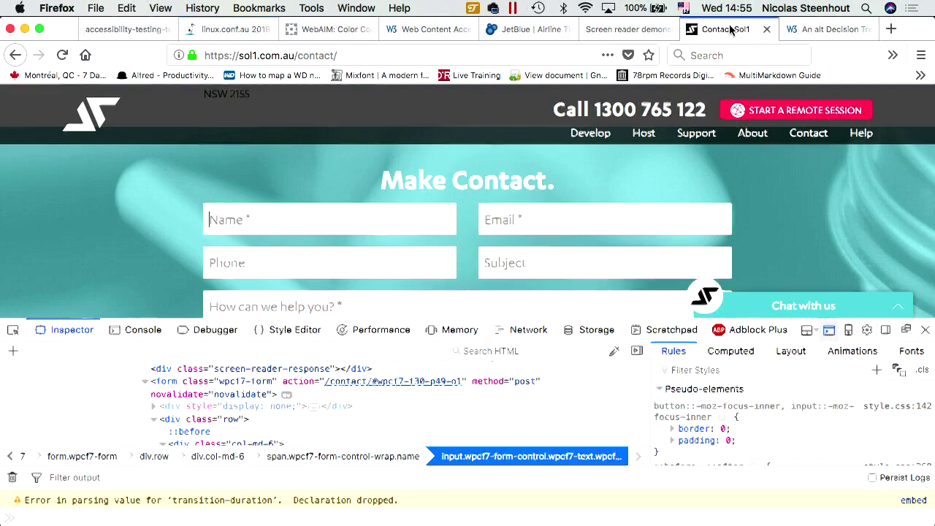
click(926, 333)
click(892, 55)
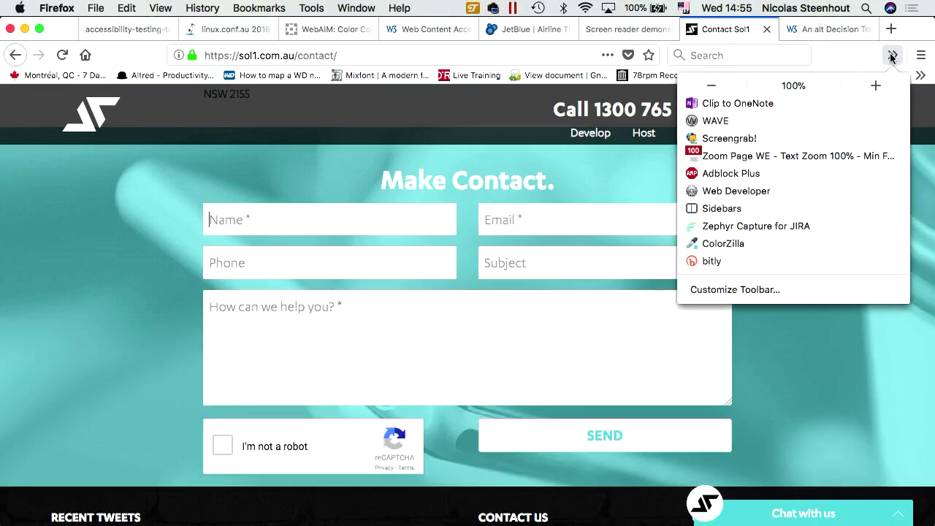
click(784, 158)
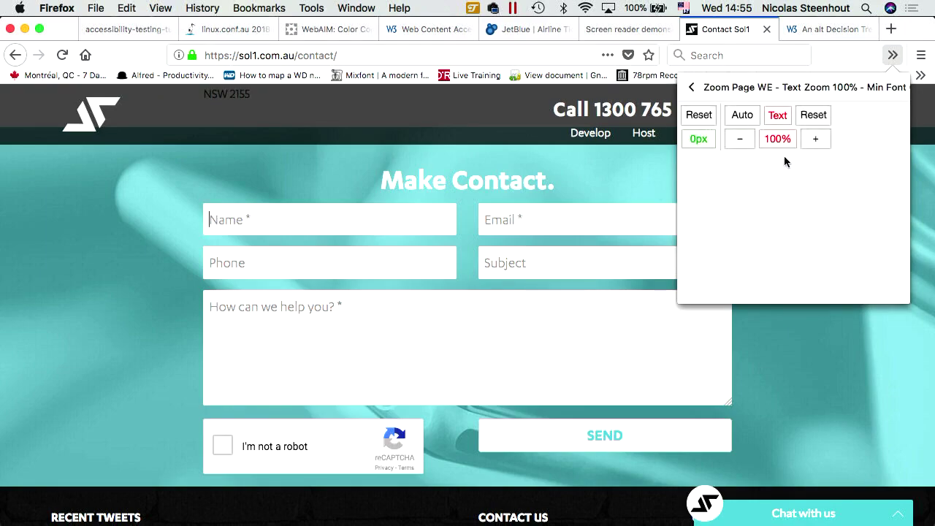
click(776, 144)
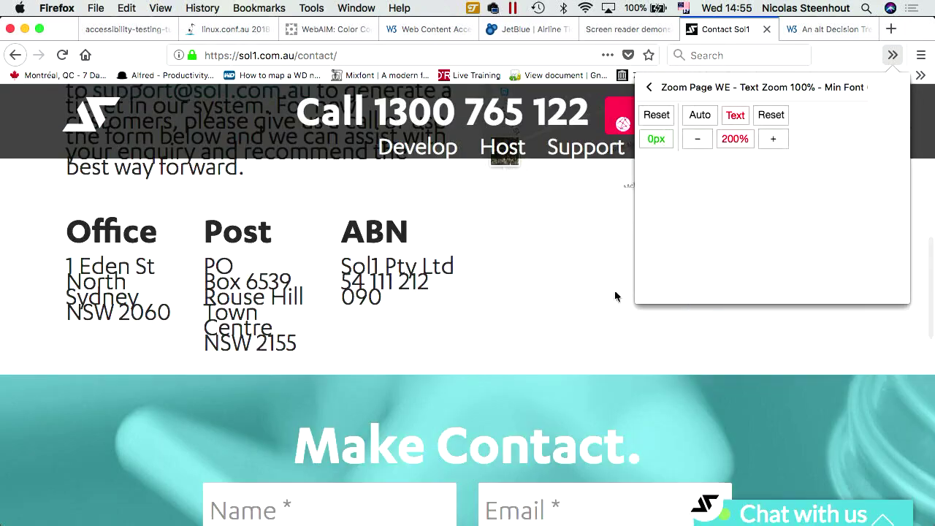
click(562, 345)
Examine the Sol1 contact page's header, contact details, form and footer for overlapping or cut-off text at 200%.
scroll(562, 345, up, 5)
scroll(563, 350, up, 3)
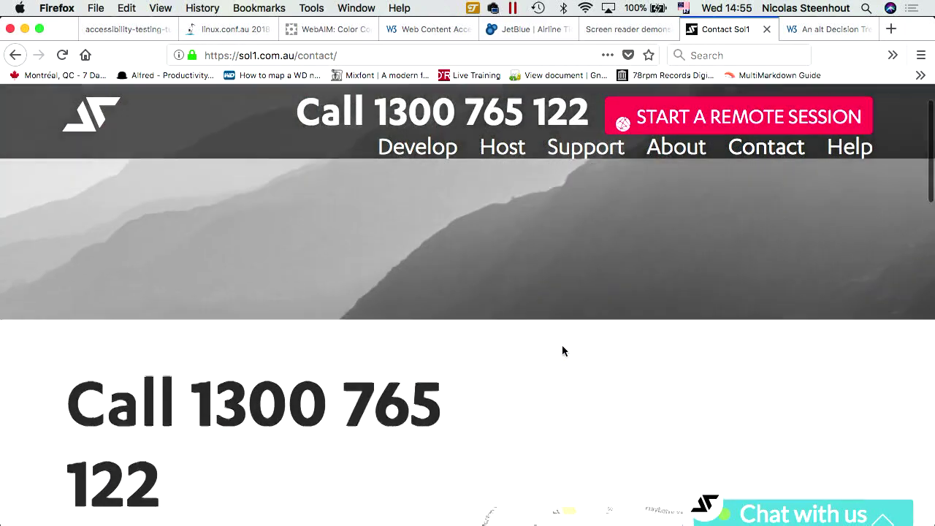
scroll(563, 351, down, 4)
scroll(562, 352, down, 2)
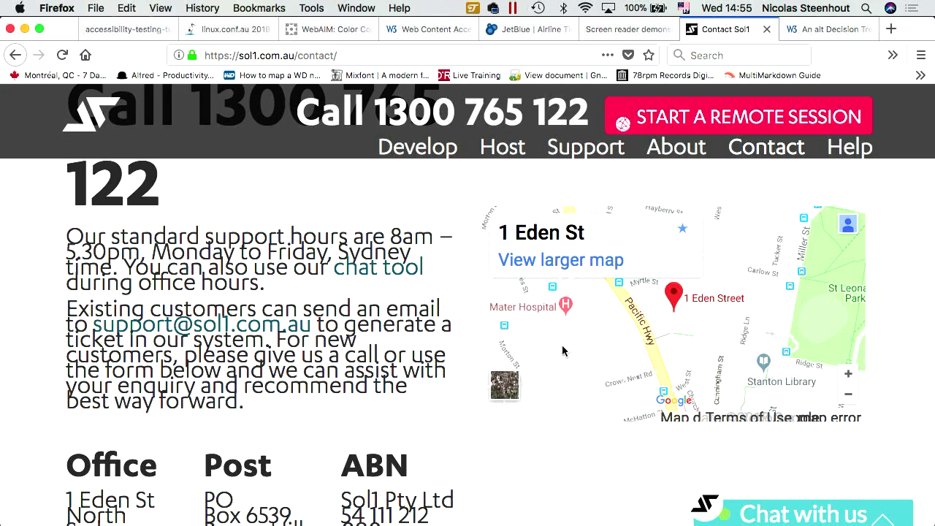
scroll(521, 477, down, 4)
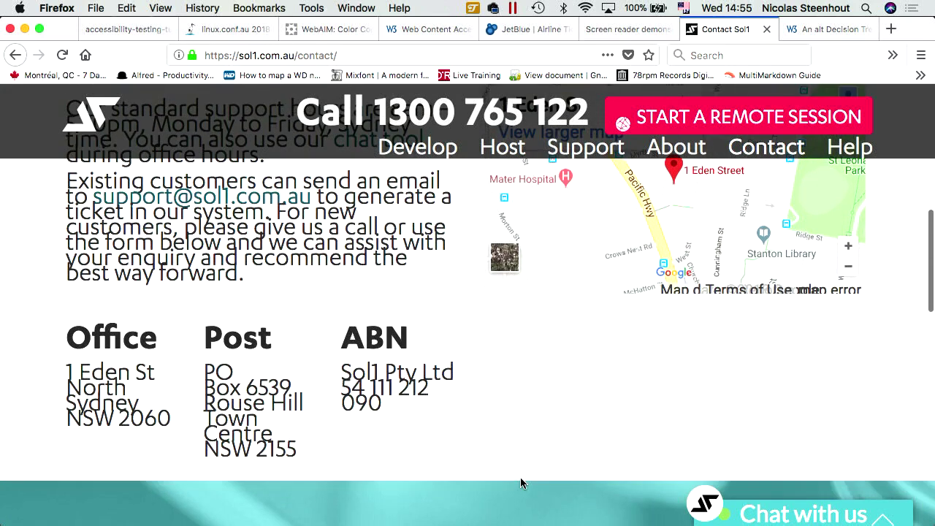
scroll(520, 478, down, 10)
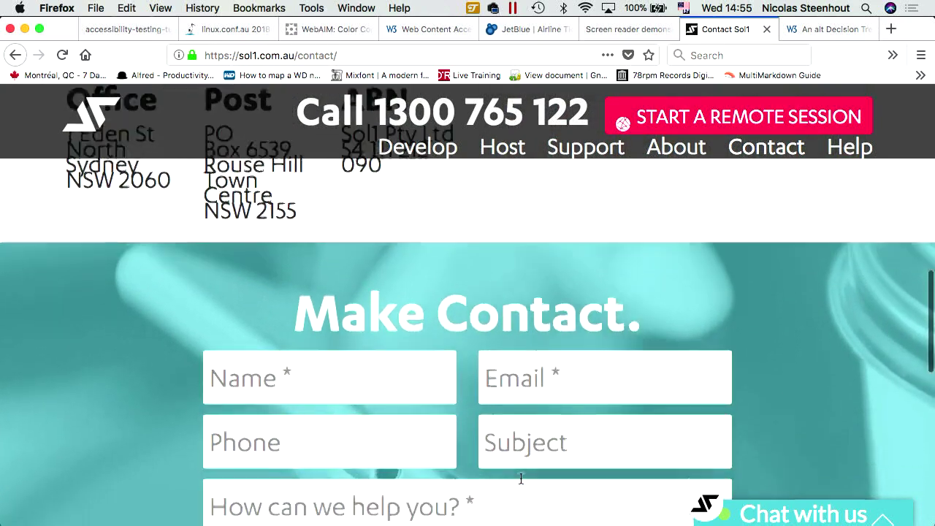
scroll(521, 478, down, 10)
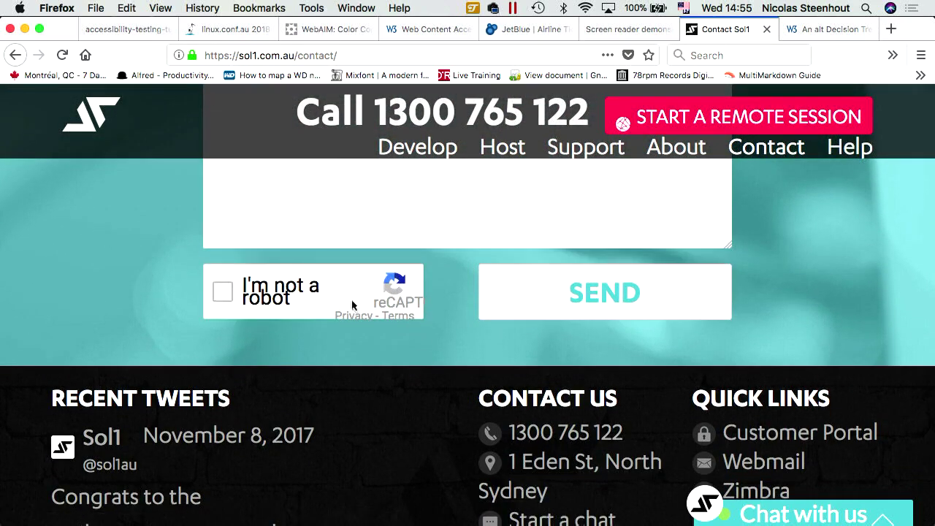
scroll(422, 430, down, 4)
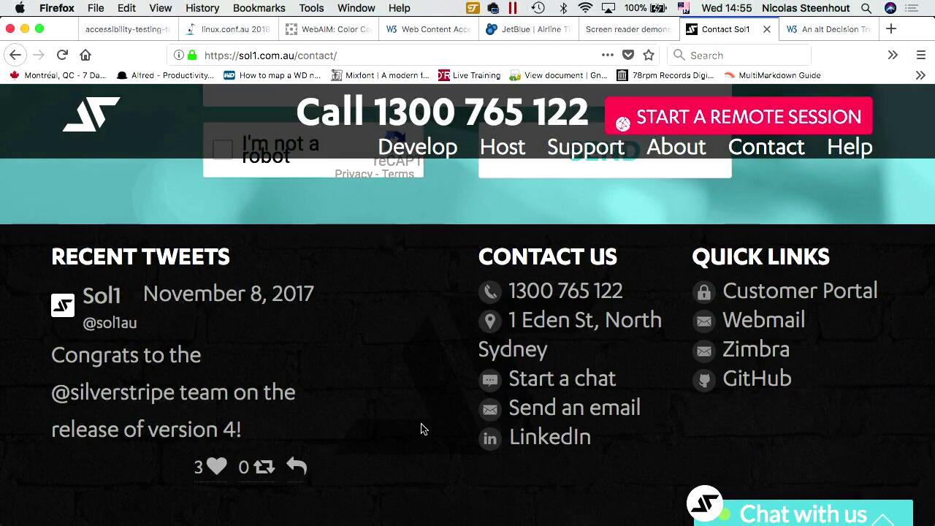
scroll(421, 429, up, 20)
scroll(421, 424, up, 8)
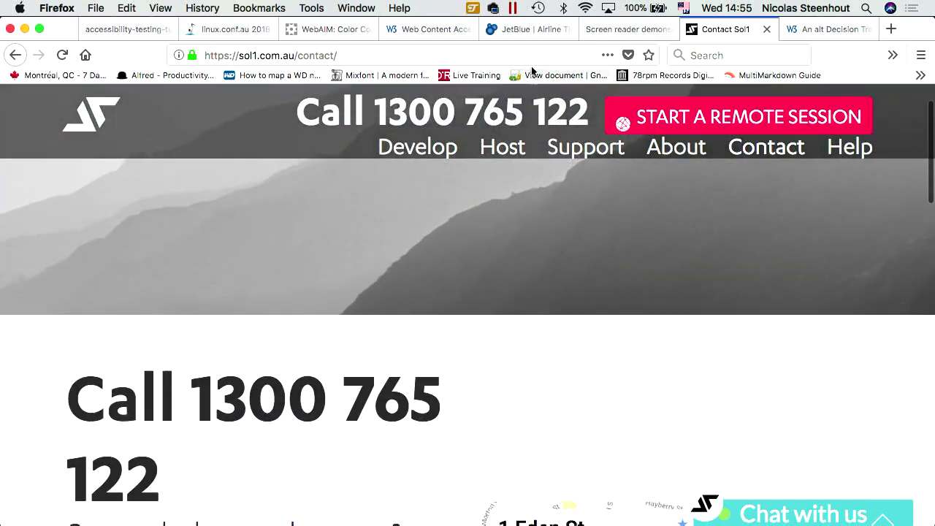
On the JetBlue home page, enlarge the text with the Zoom Page WE text zoom.
click(531, 29)
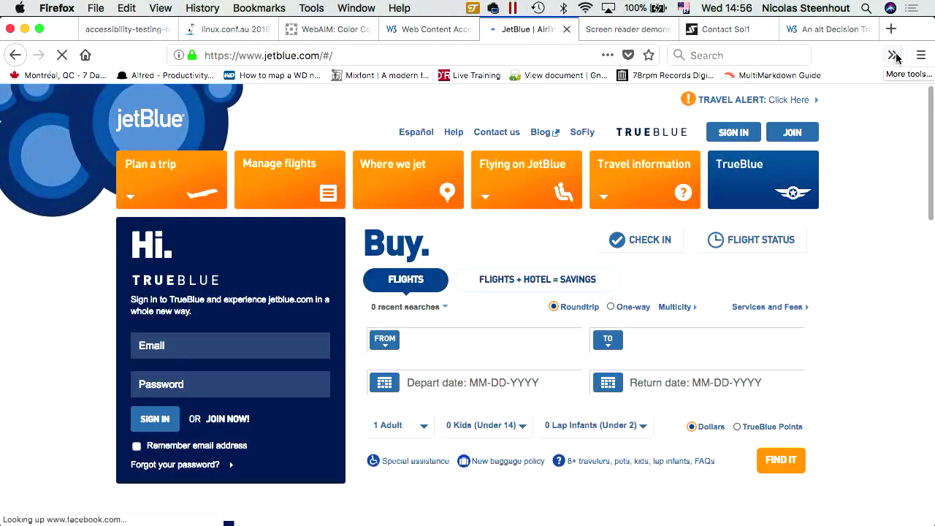
click(893, 55)
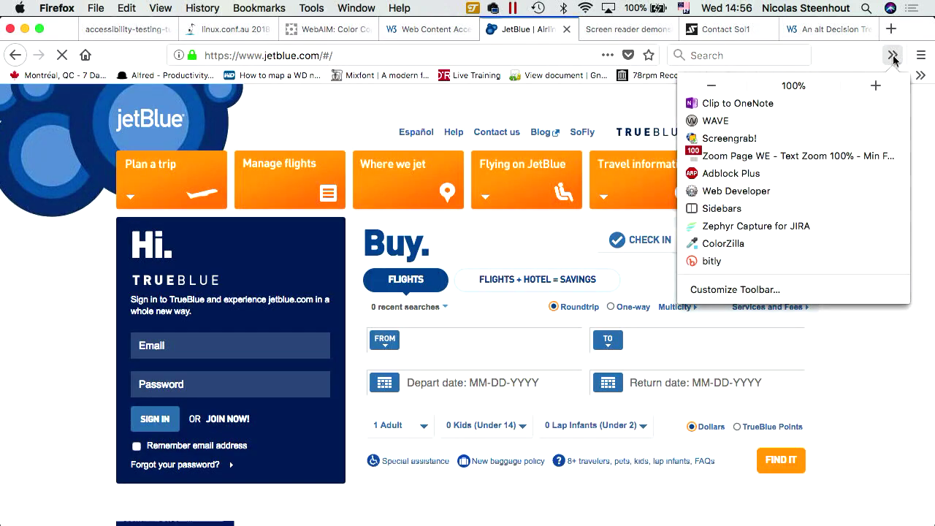
click(839, 158)
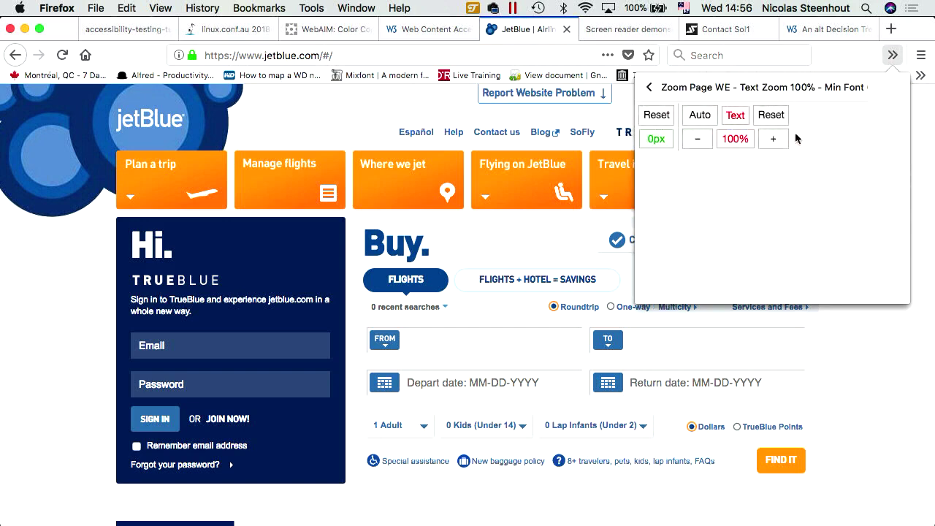
click(772, 139)
click(883, 346)
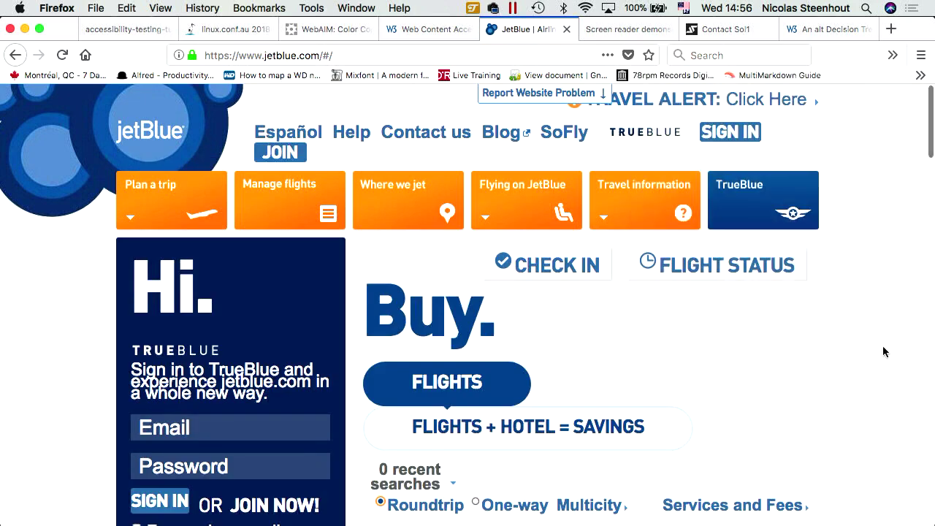
Examine the enlarged JetBlue page's header, sign-in box, flight search form, promotions and footer for overlapping or cut-off text.
scroll(883, 345, down, 1)
scroll(883, 351, up, 1)
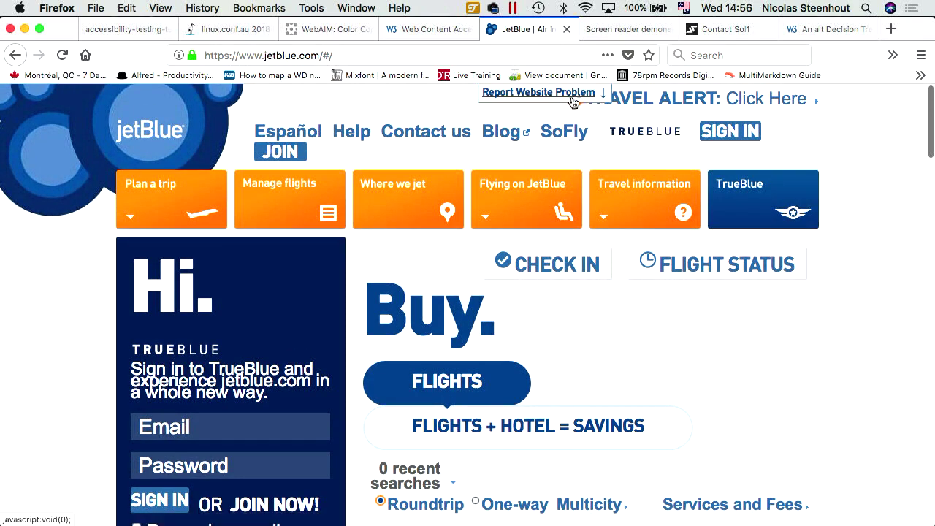
scroll(880, 179, down, 1)
scroll(880, 179, down, 5)
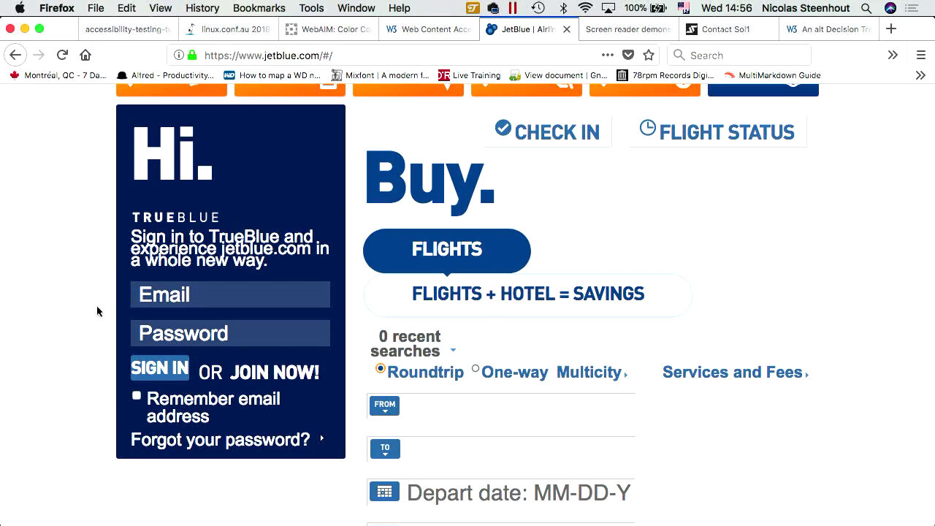
scroll(84, 407, down, 4)
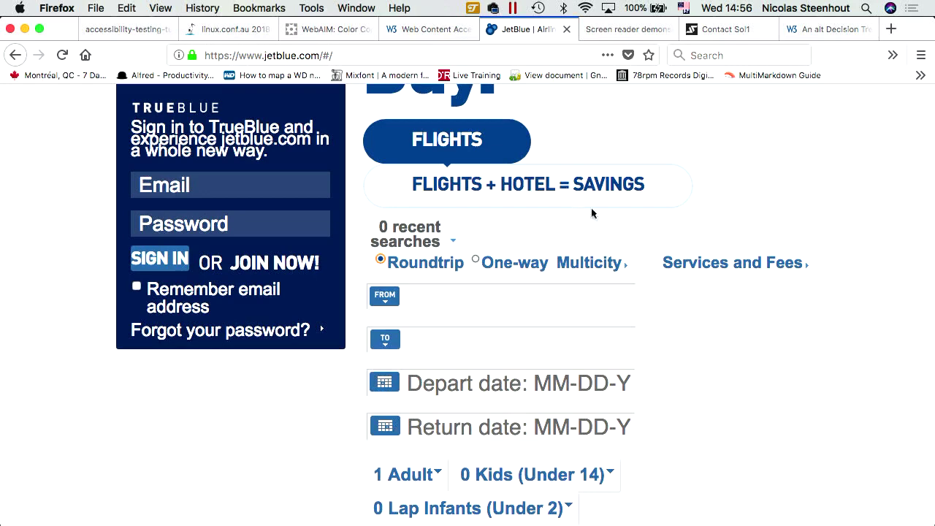
scroll(807, 380, down, 8)
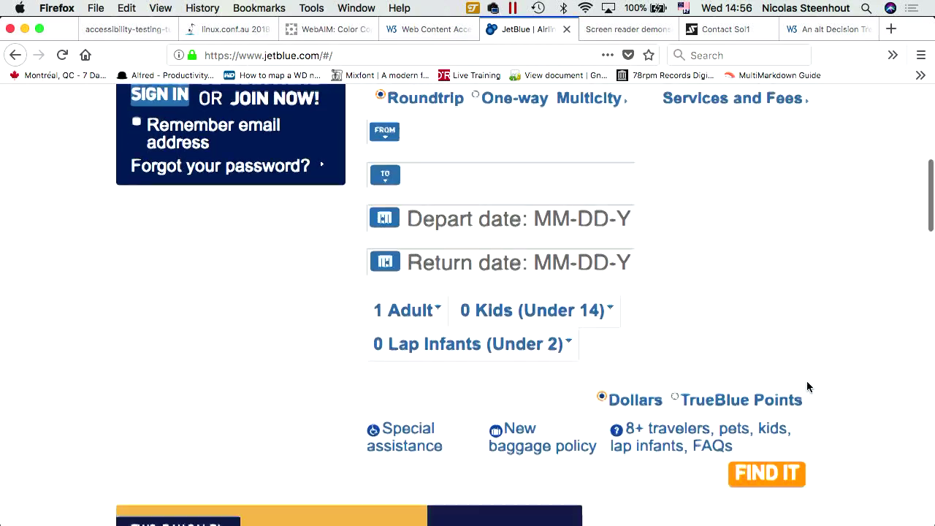
scroll(806, 381, down, 10)
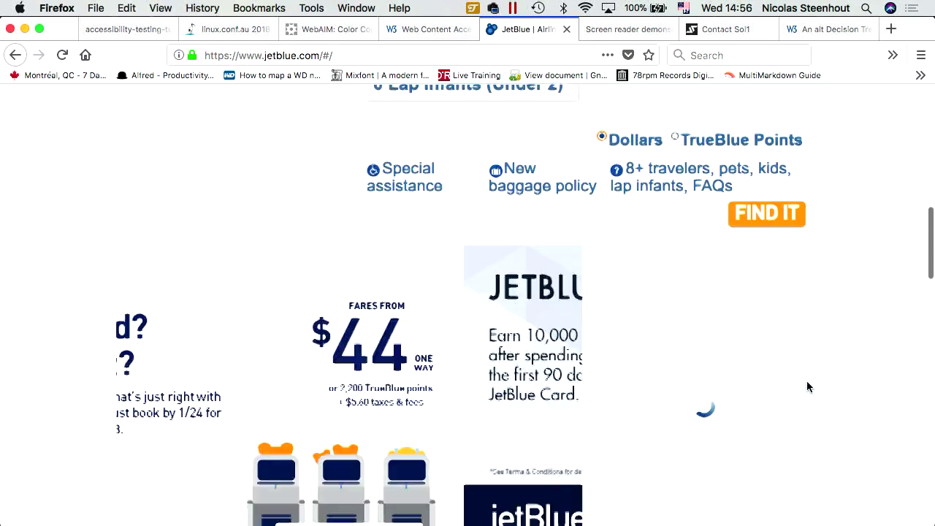
scroll(807, 381, down, 15)
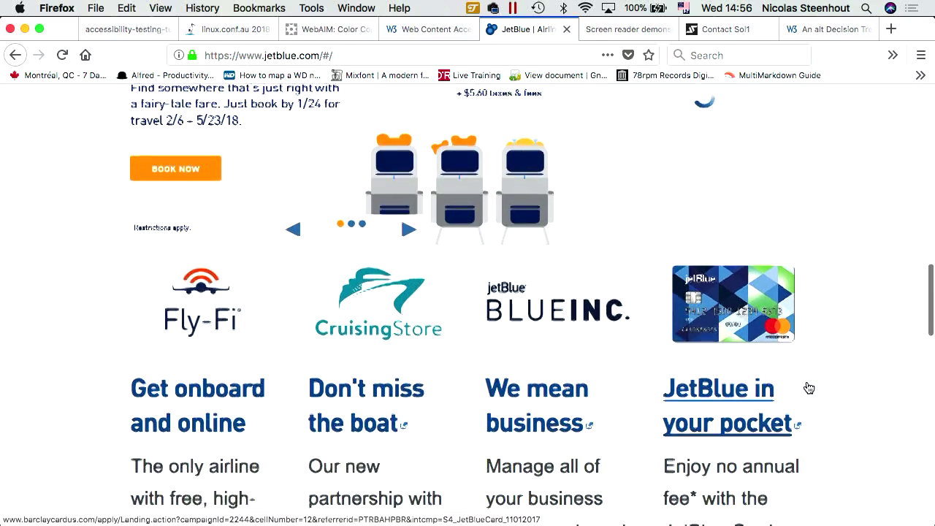
scroll(809, 387, down, 7)
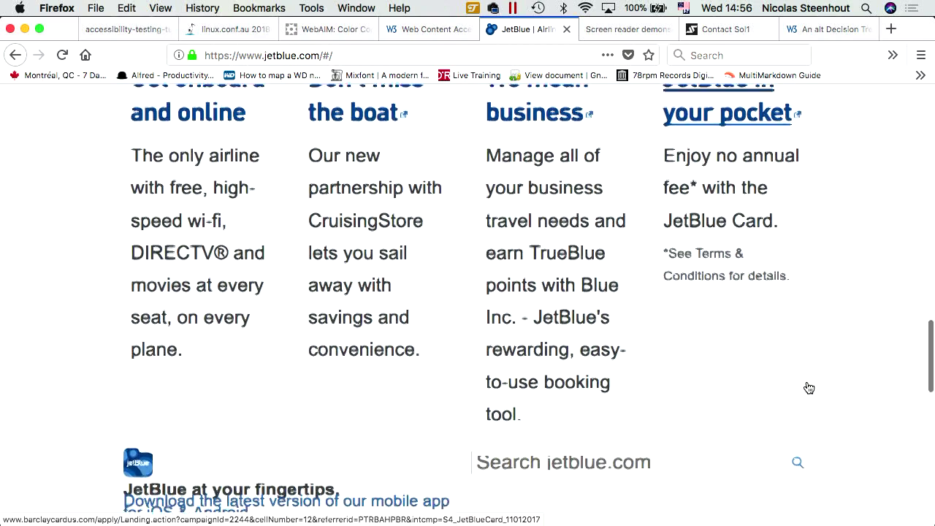
scroll(807, 386, down, 4)
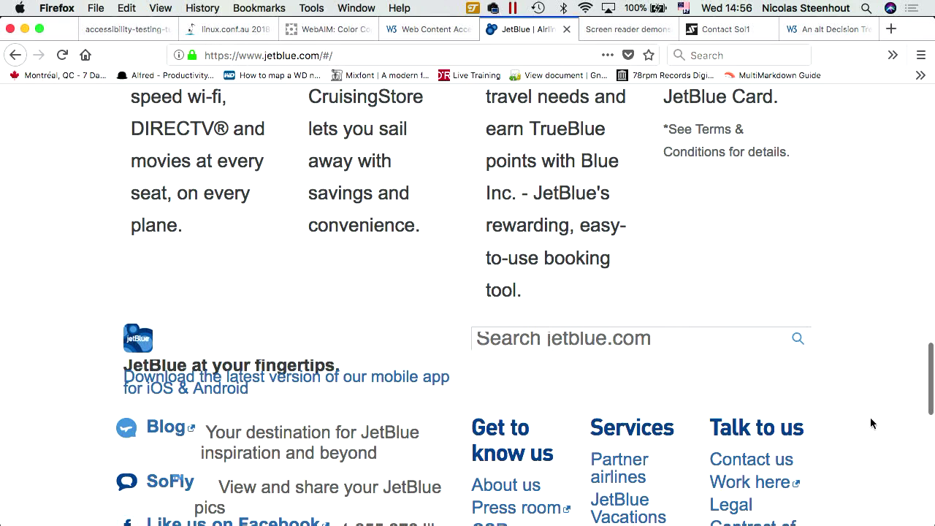
scroll(871, 423, down, 9)
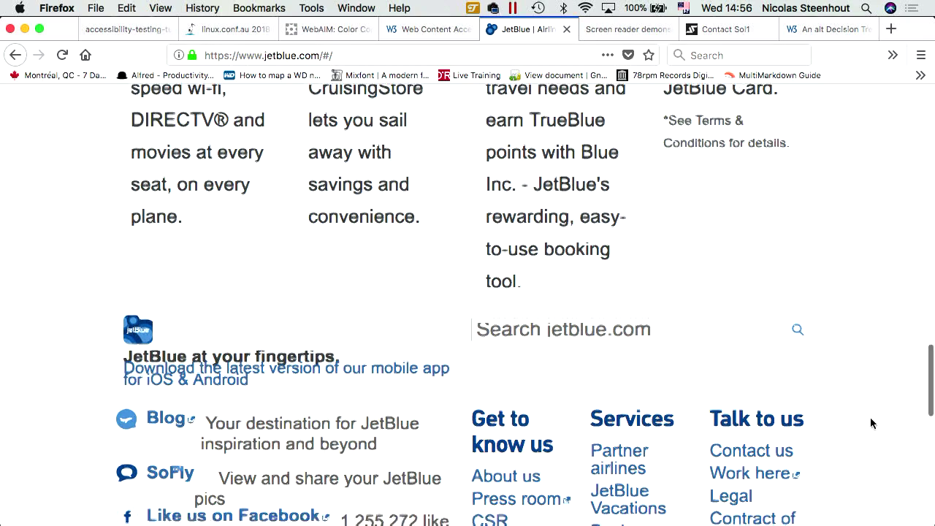
scroll(871, 418, up, 10)
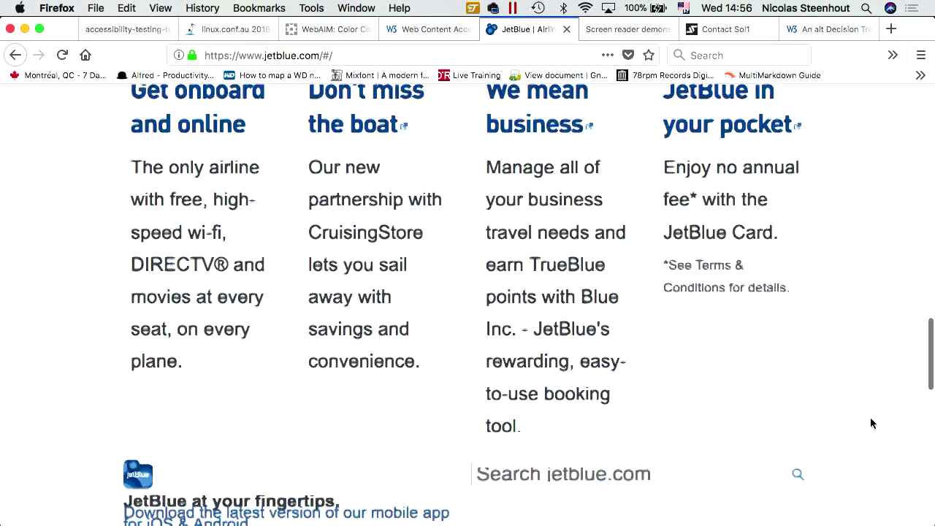
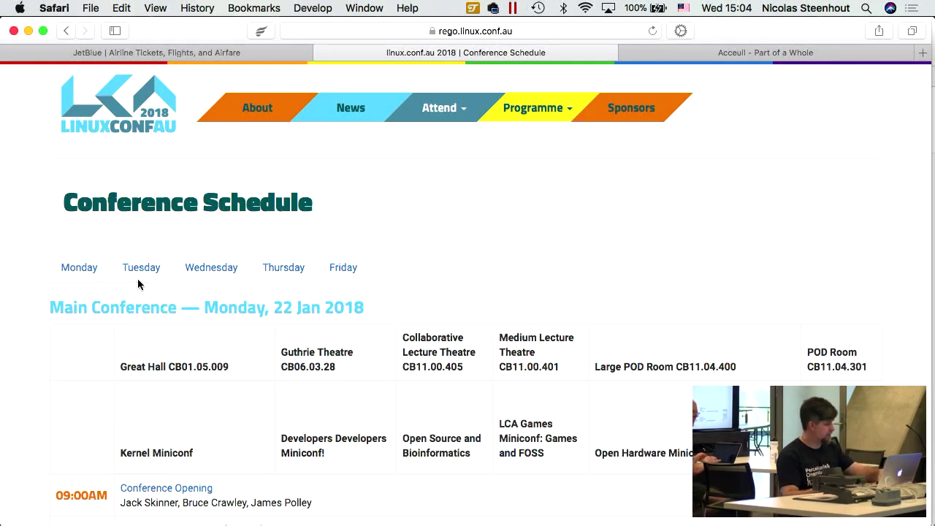
In Safari, turn on VoiceOver on the linux.conf.au Conference Schedule page and read from the logo link through the navigation to Sponsors.
key(super+F5)
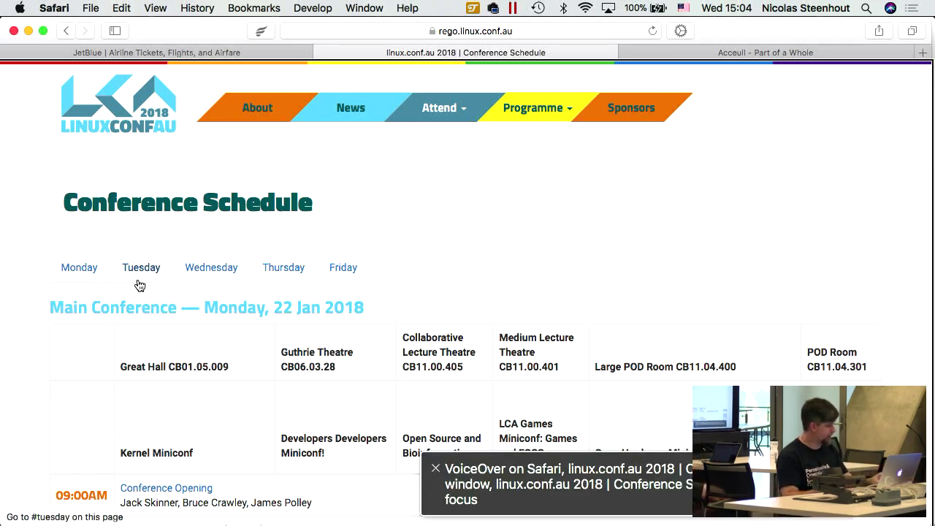
key(ctrl+alt+Right)
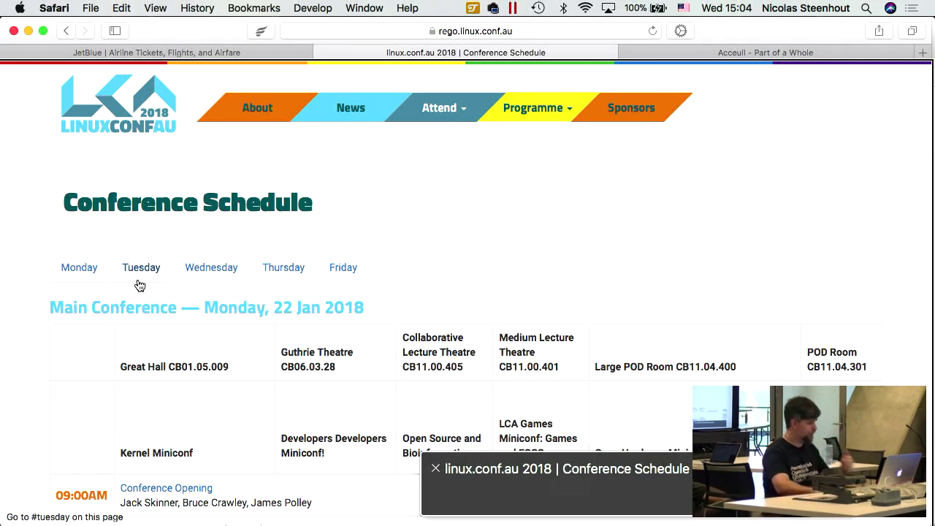
key(ctrl+alt+Right)
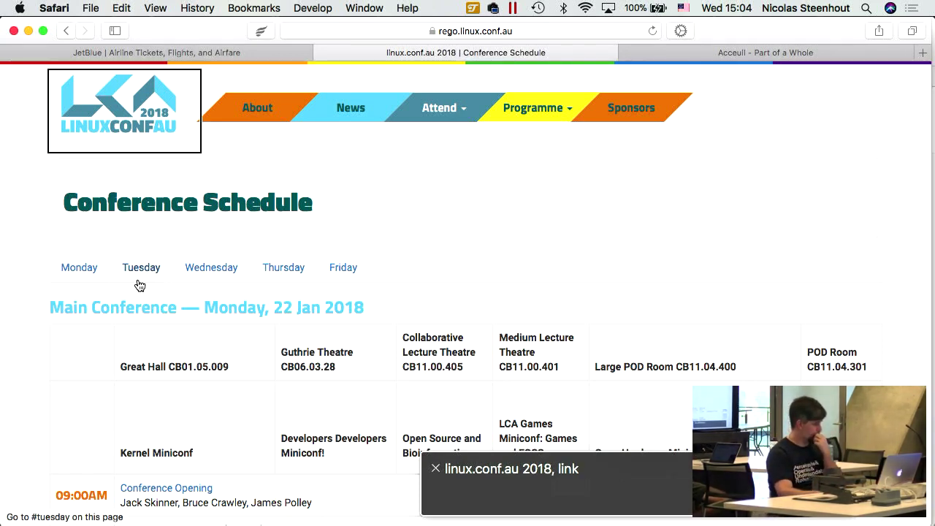
key(ctrl+alt+Right)
key(ctrl+alt+Right)
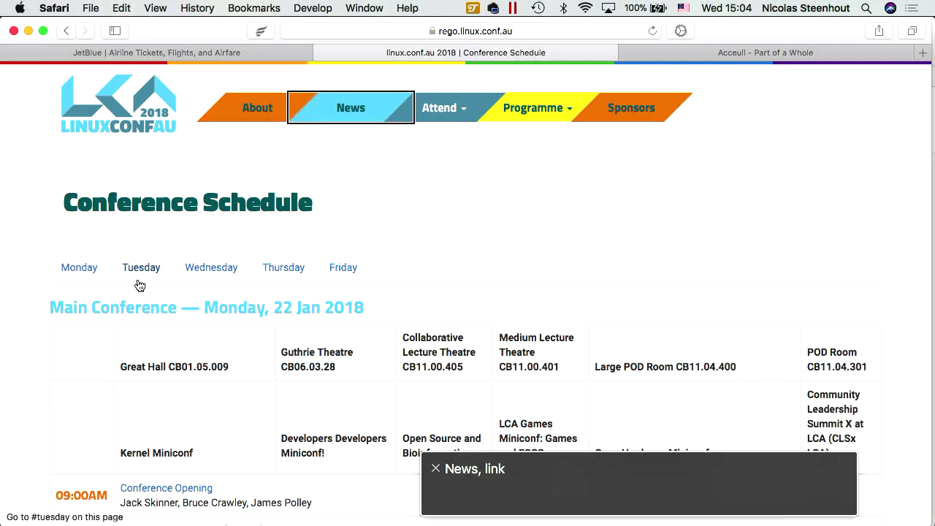
key(ctrl+alt+Right)
key(ctrl+alt+Right)
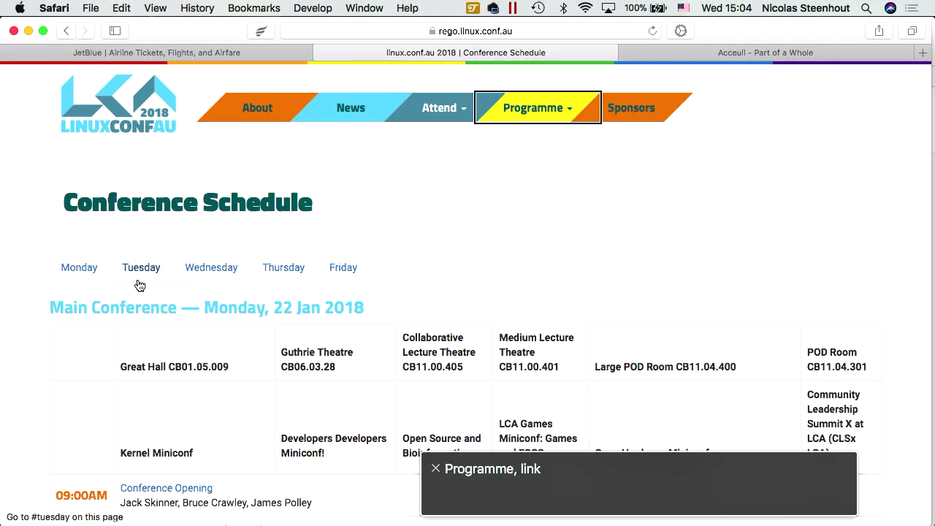
key(ctrl+alt+Right)
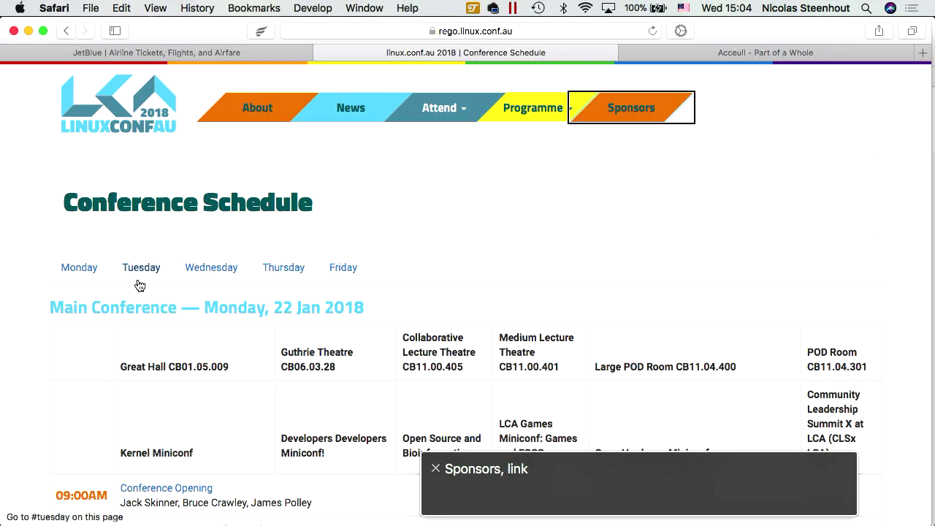
Move the VoiceOver cursor past the page heading and through the Monday to Friday tabs to the Monday tab panel.
key(ctrl+alt+Right)
key(ctrl+alt+Right)
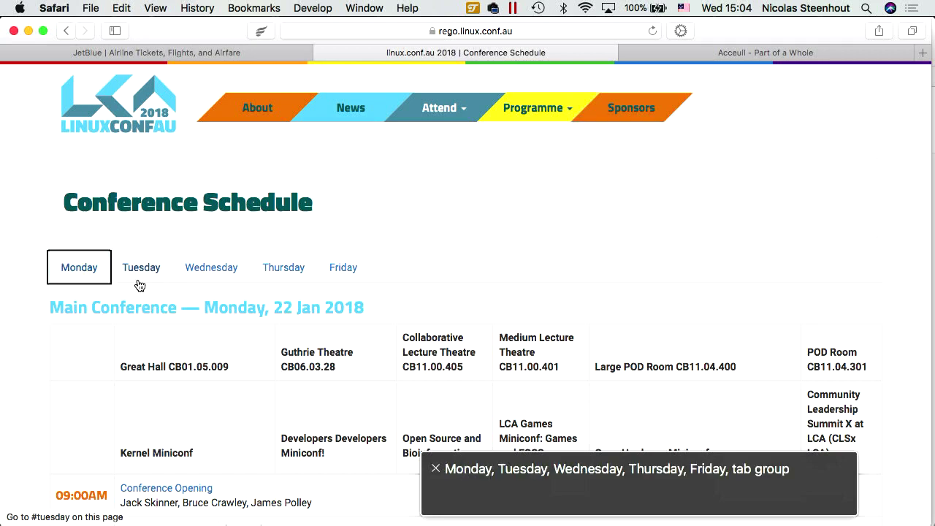
key(ctrl+alt+Right)
key(ctrl+alt+Right)
key(ctrl+alt+Right)
key(ctrl+alt+Right)
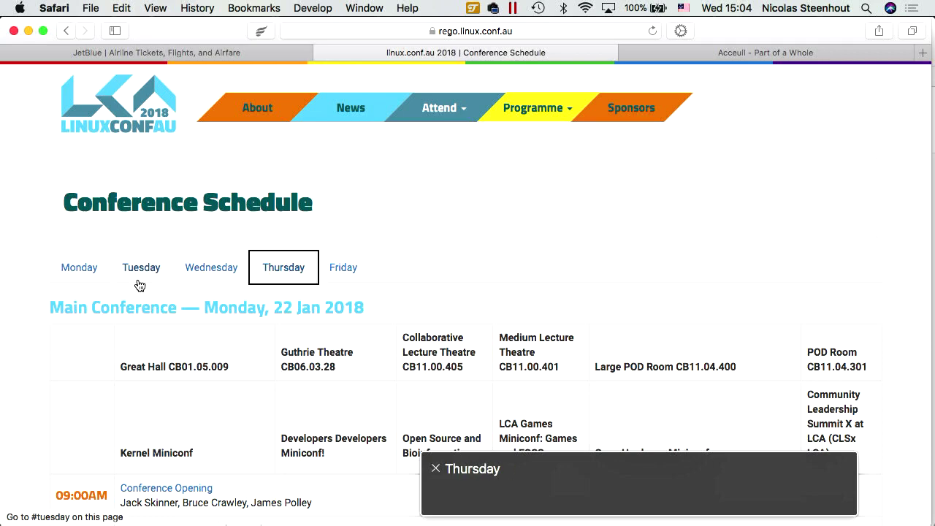
key(ctrl+alt+Right)
key(ctrl+alt+Right)
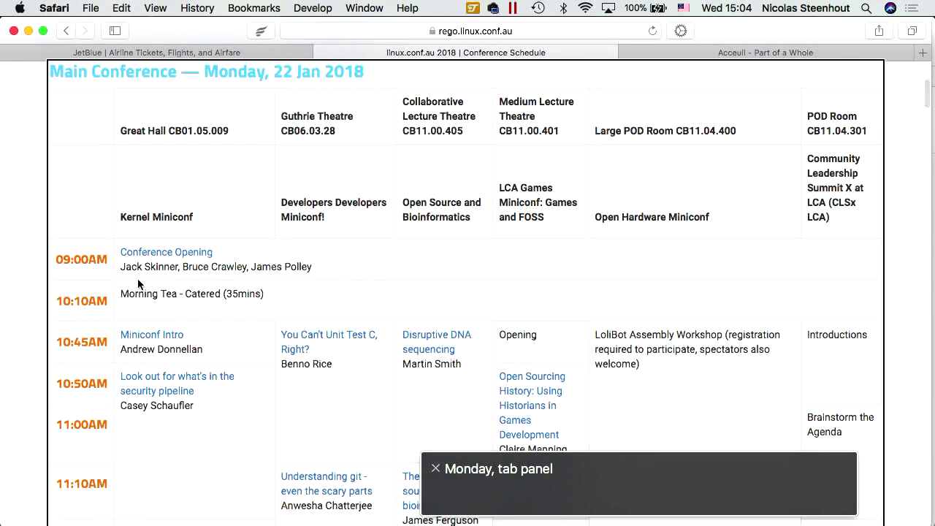
Read the Monday, 22 Jan 2018 heading and the schedule table's room header cells with VoiceOver up to Medium Lecture Theatre CB11.00.401.
key(ctrl+alt+Right)
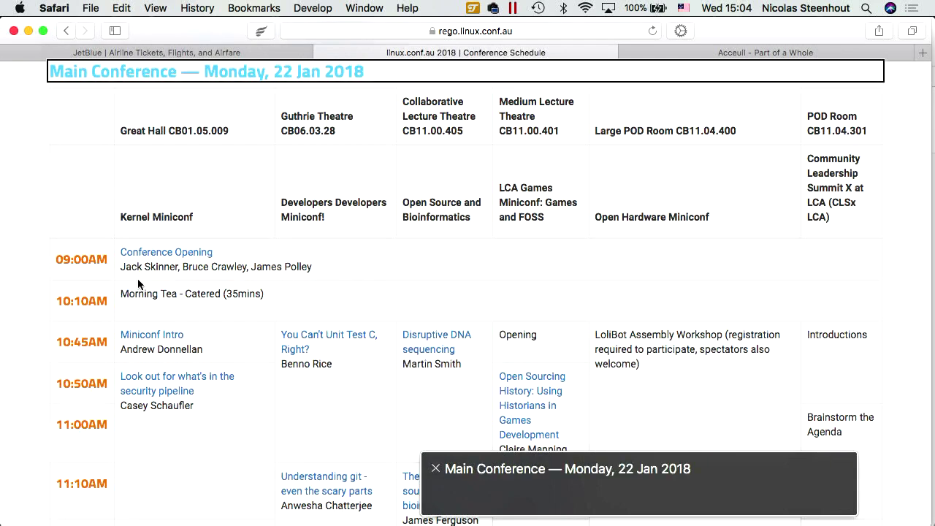
key(ctrl+alt+Right)
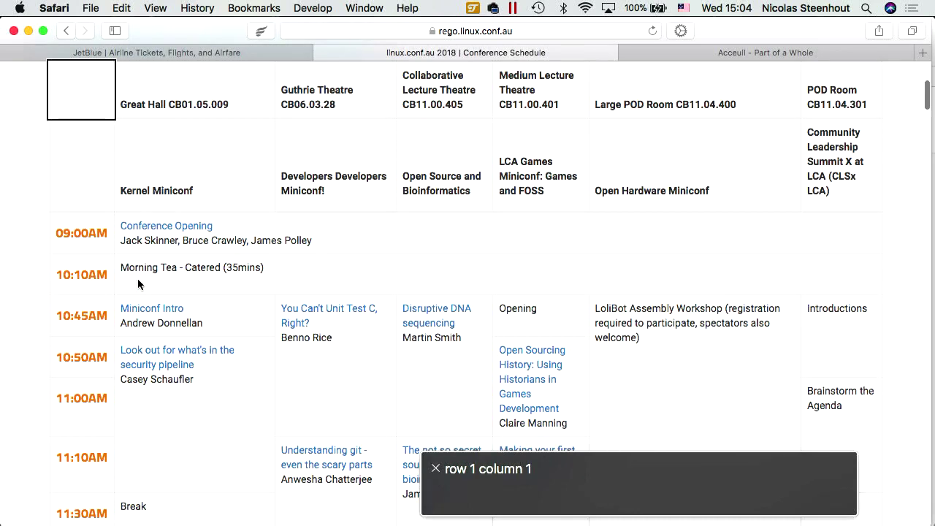
key(ctrl+alt+Right)
key(ctrl+alt+Right)
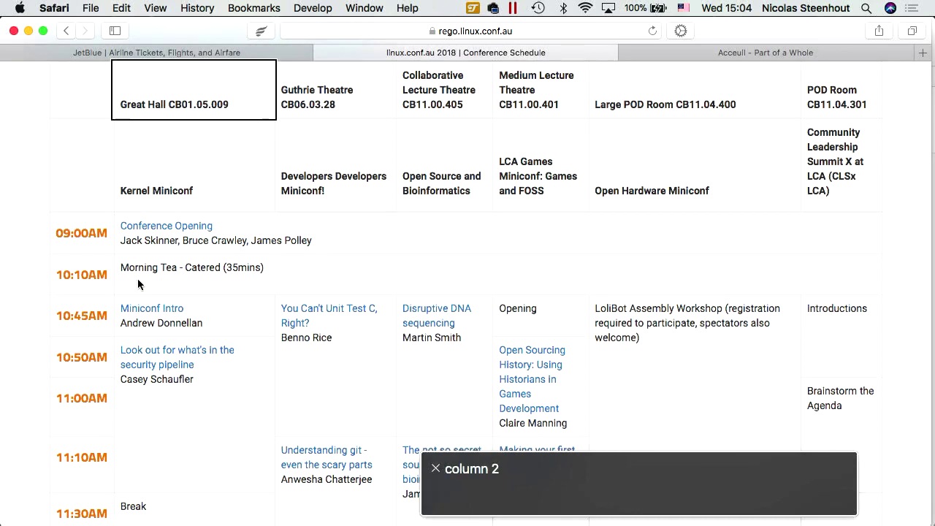
key(ctrl+alt+Right)
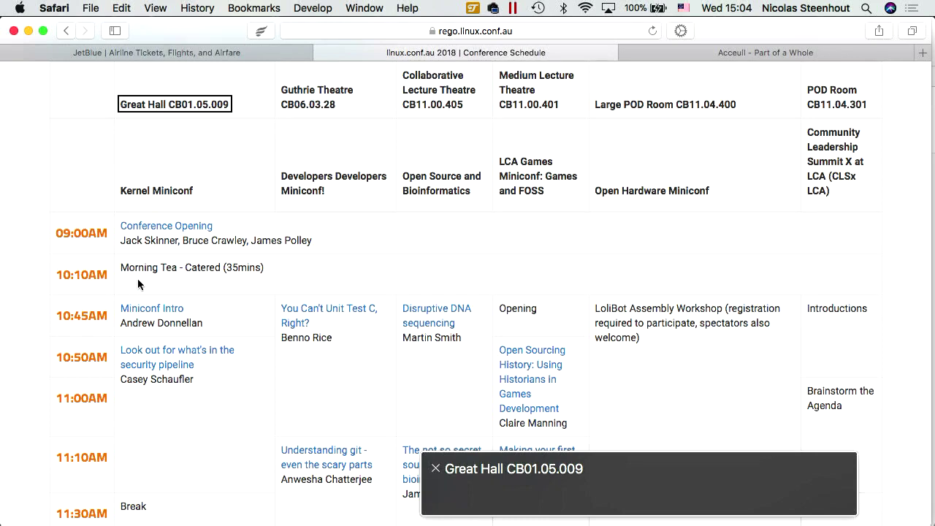
key(ctrl+alt+Right)
key(ctrl+alt+Right)
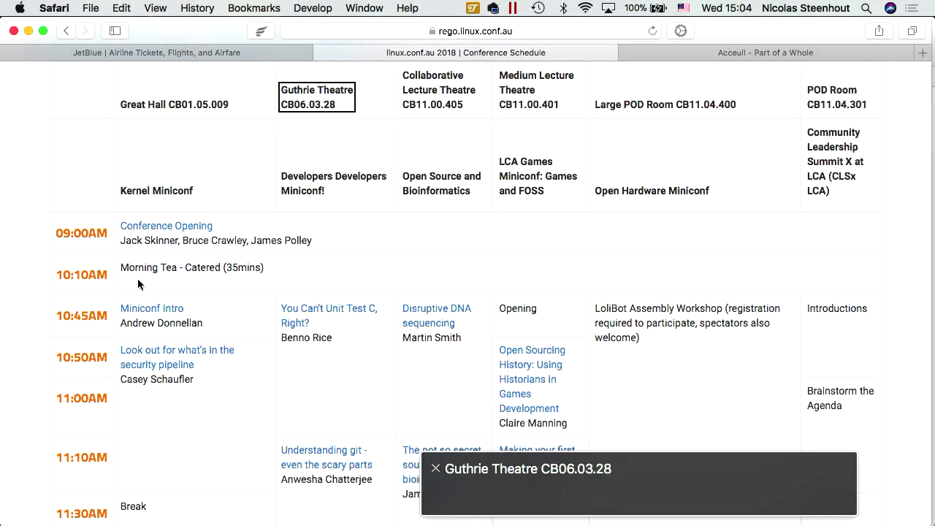
key(ctrl+alt+Right)
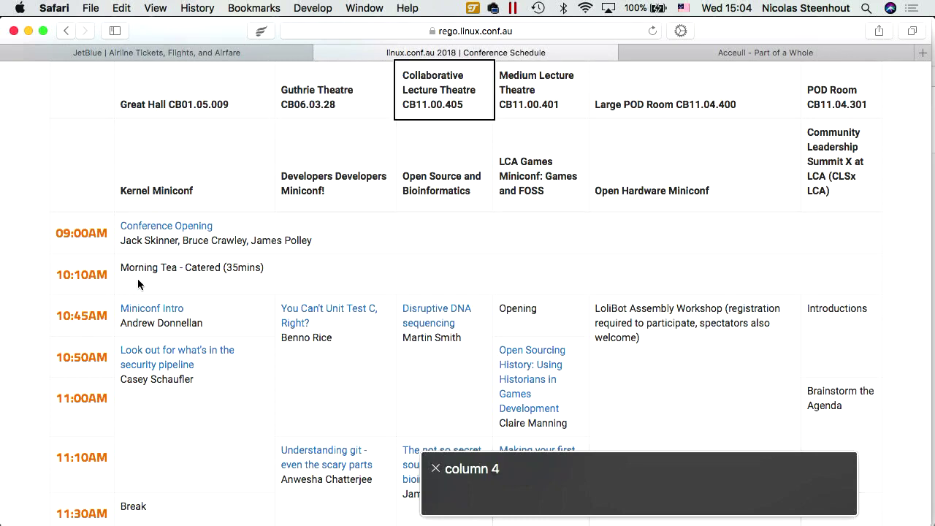
key(ctrl+alt+Right)
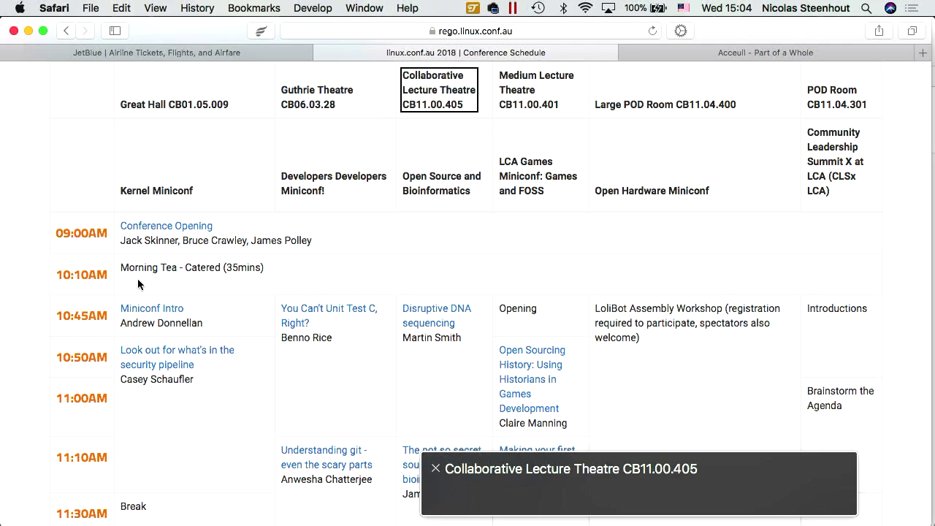
key(ctrl+alt+Right)
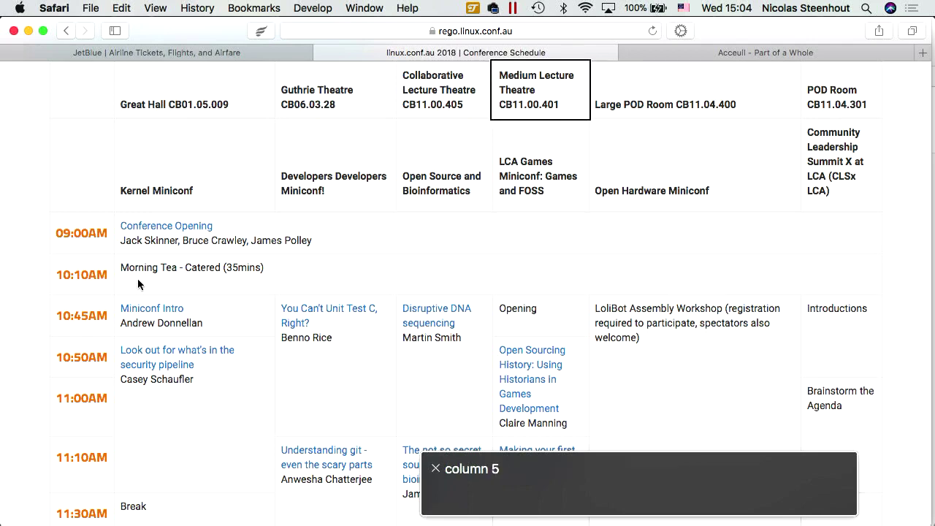
key(ctrl+alt+Right)
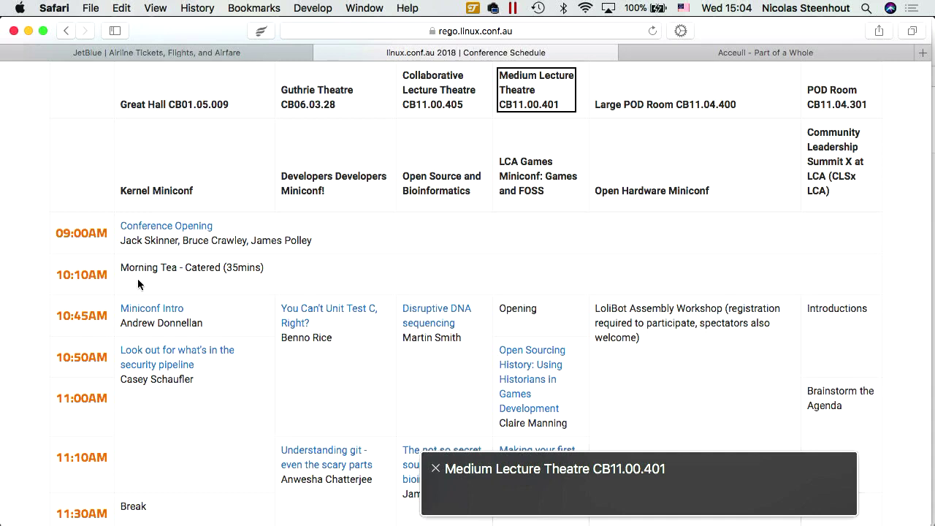
Read down the Medium Lecture Theatre column with VoiceOver to the Open Sourcing History link, repeating the pass from the column header.
key(ctrl+alt+Down)
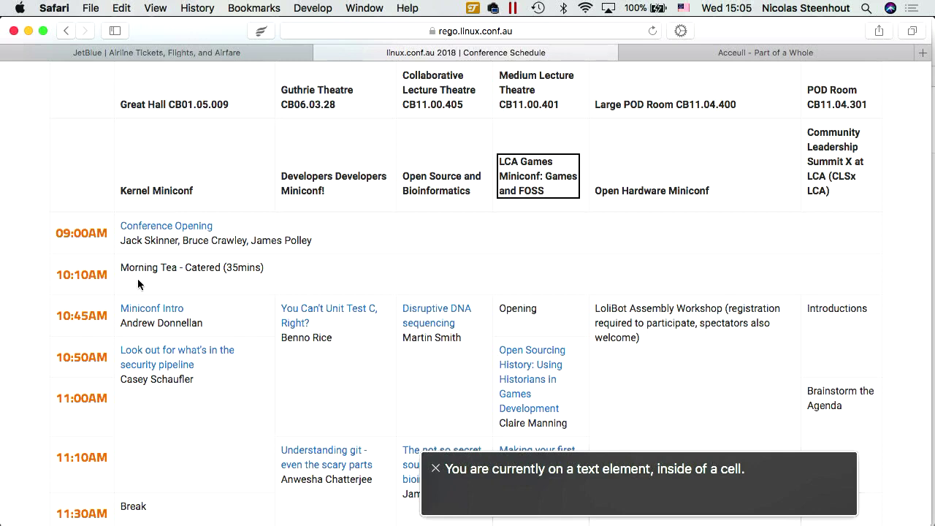
key(ctrl+alt+Down)
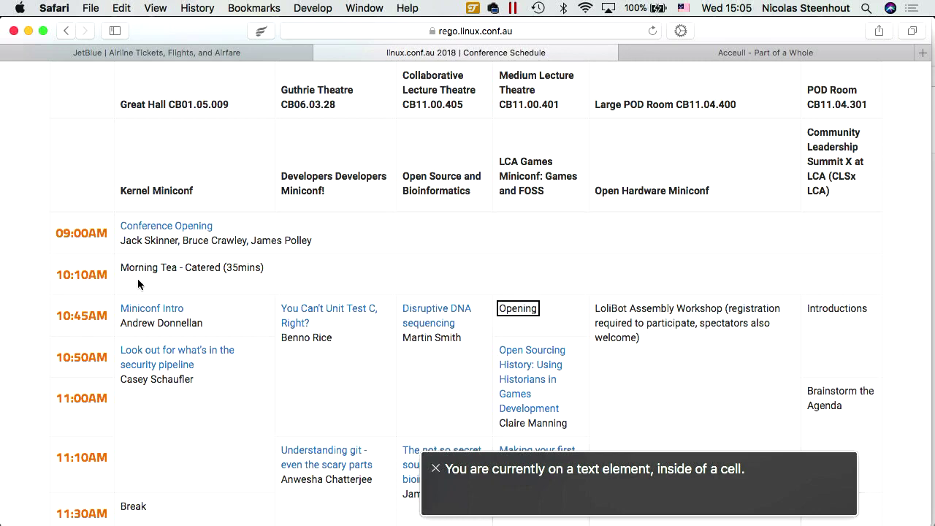
key(ctrl+alt+Down)
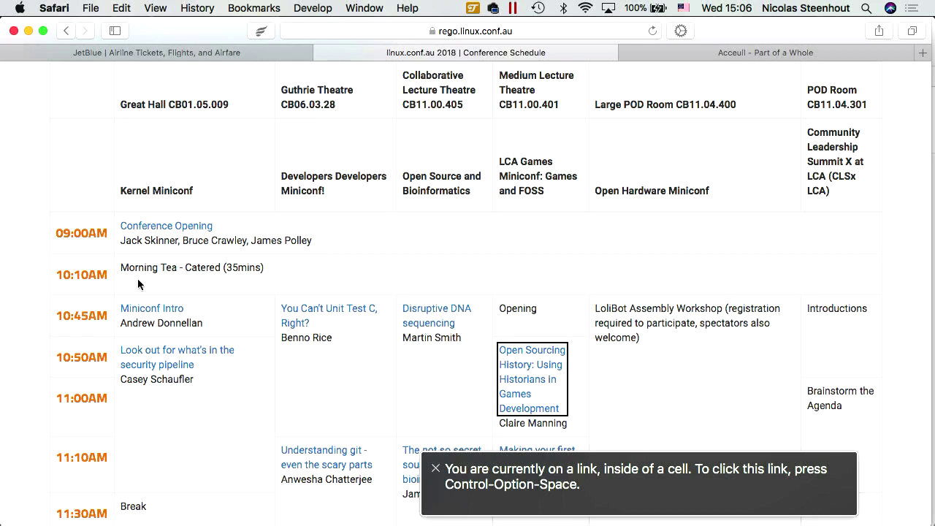
key(ctrl+alt+Up)
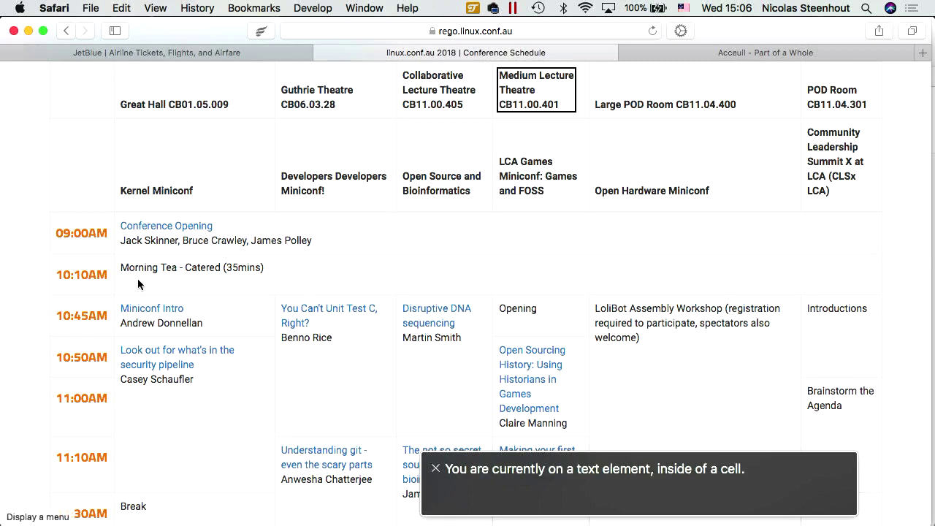
key(ctrl+alt+Down)
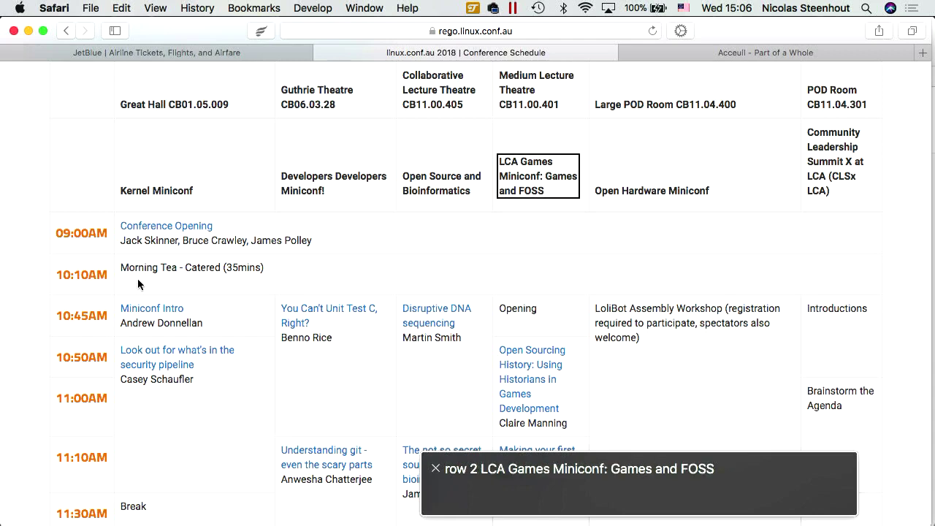
key(ctrl+alt+Down)
key(ctrl+alt+Down)
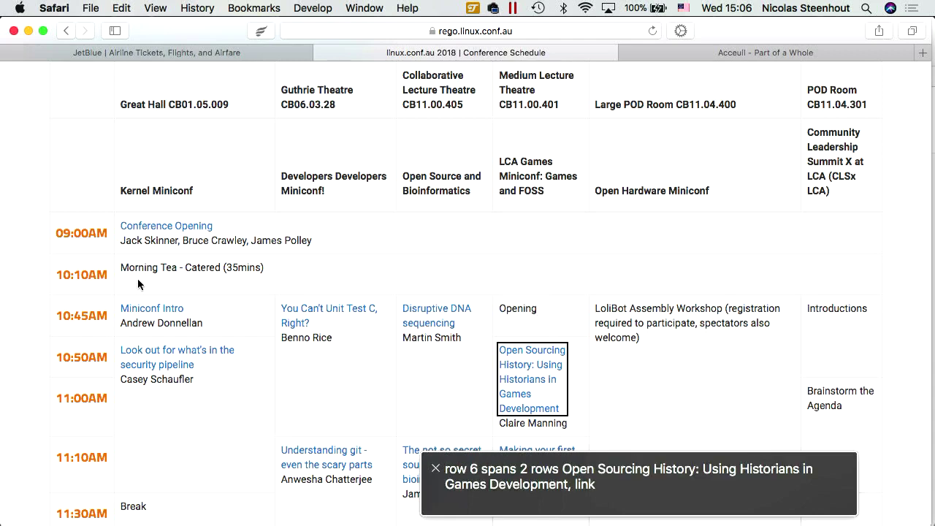